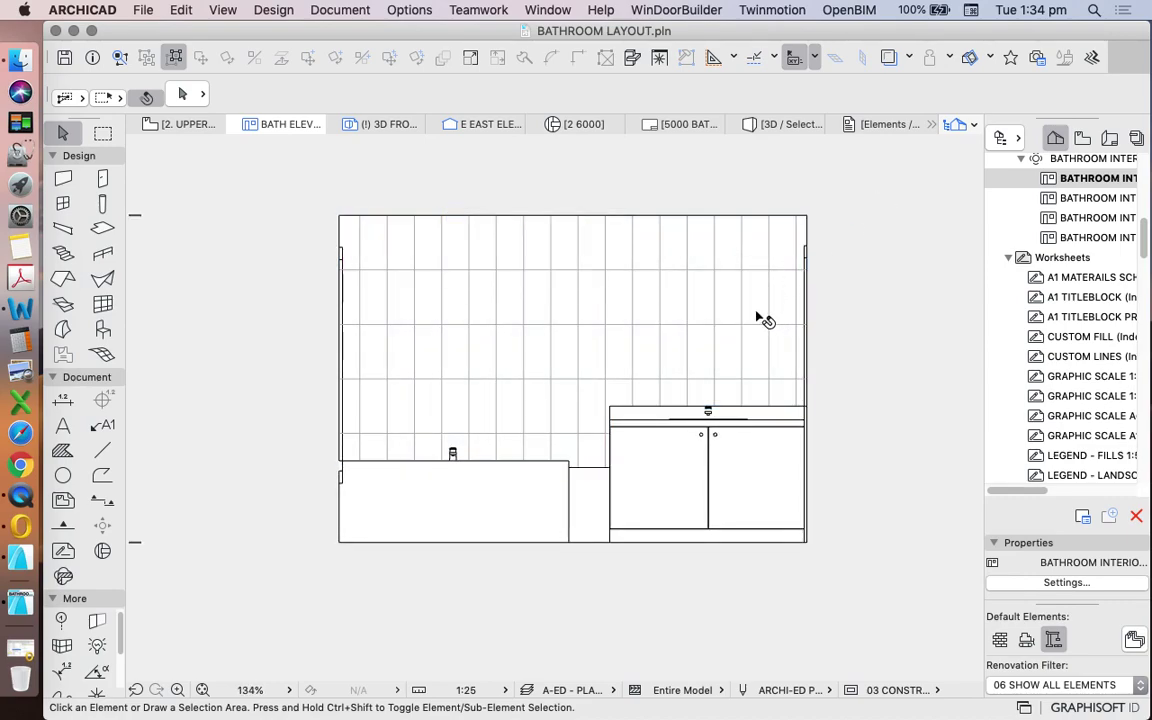
Step: Set the wall tile fill's construction method to Relative to the Fill Origin
click(732, 312)
scroll(848, 295, down, 3)
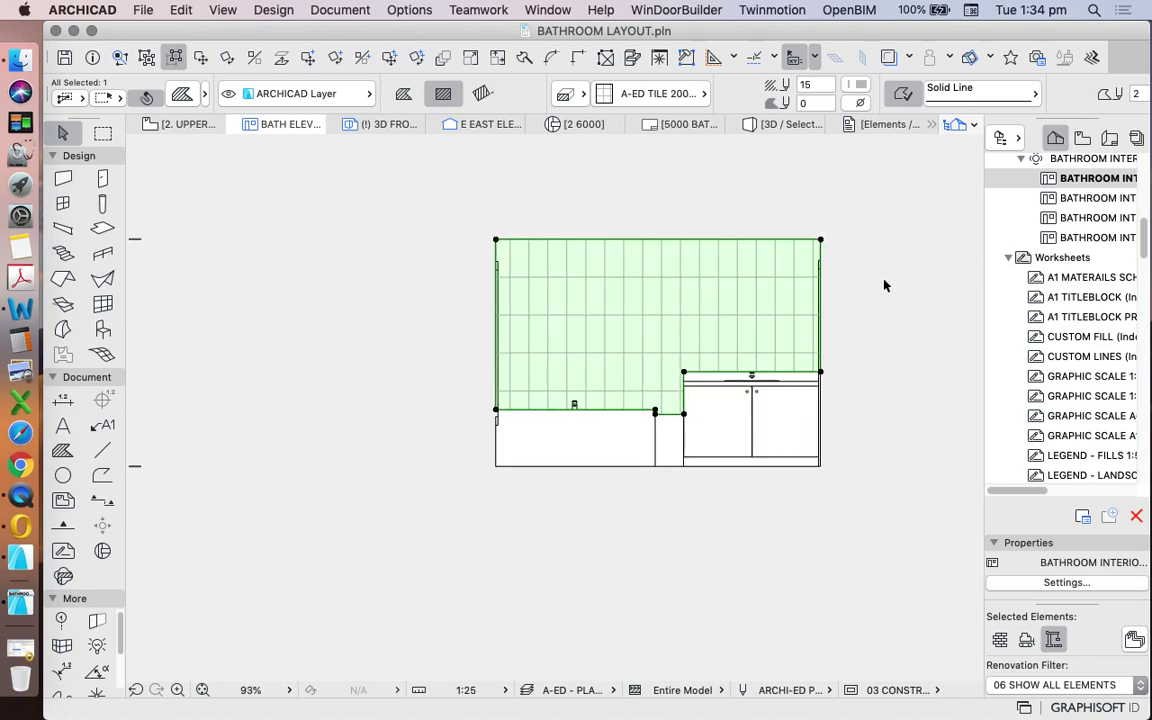
scroll(884, 283, up, 3)
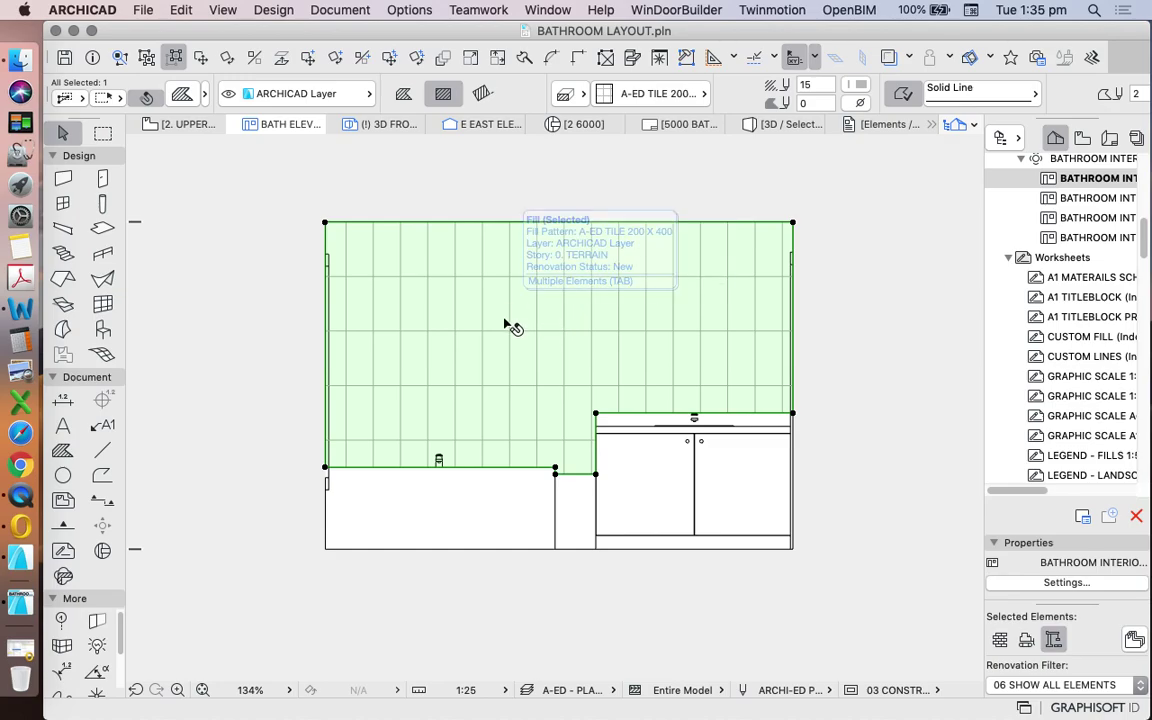
click(182, 96)
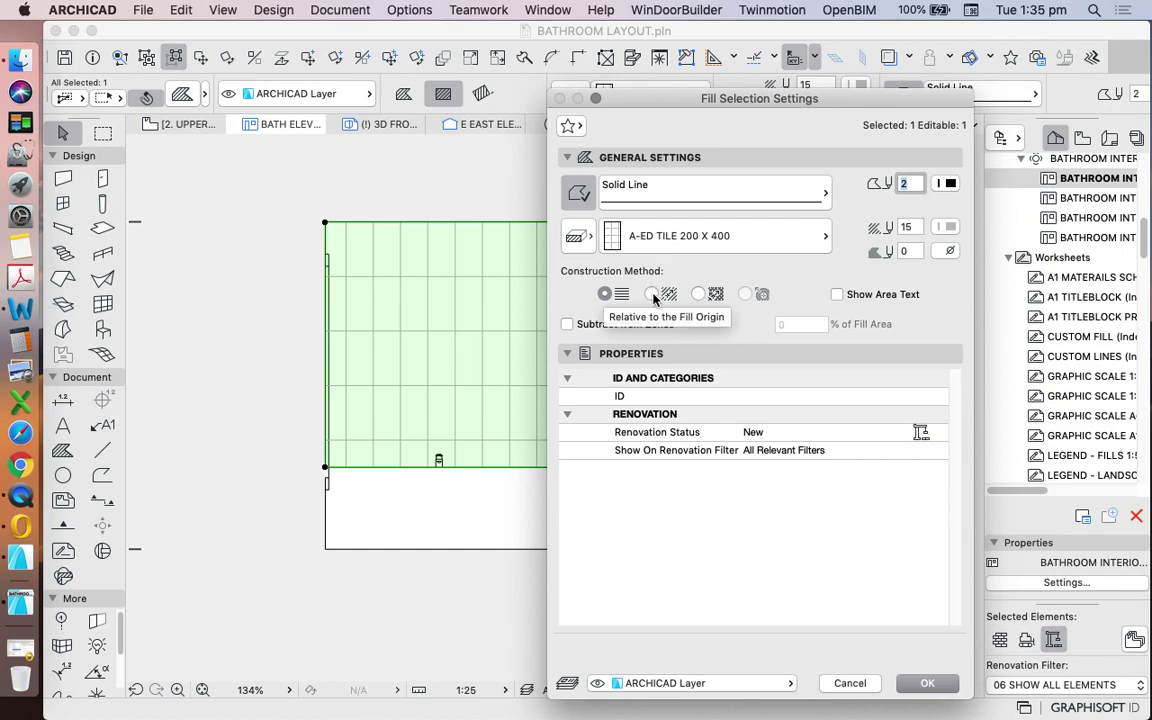
click(652, 294)
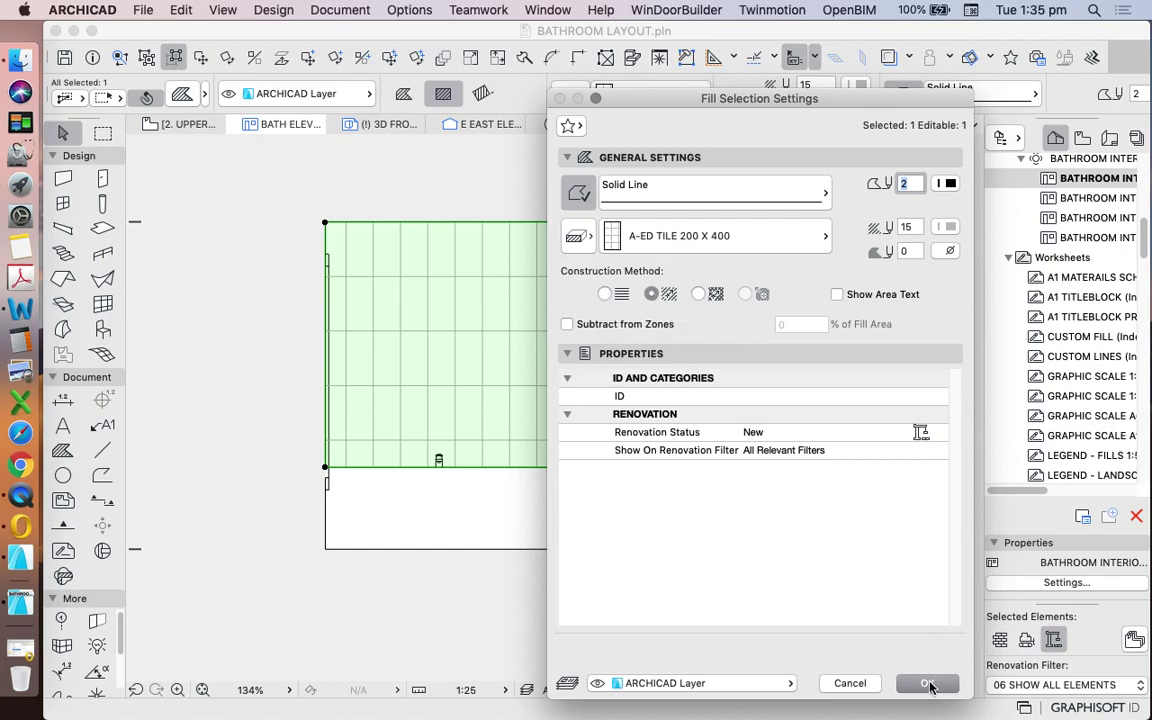
click(928, 685)
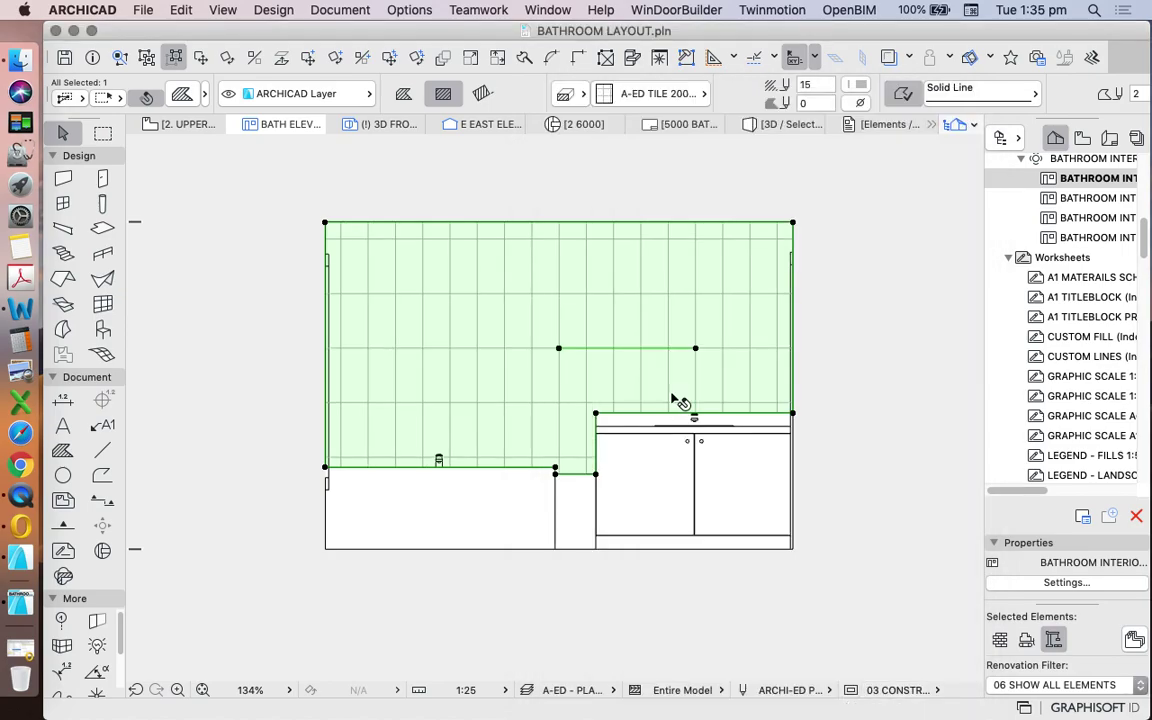
Step: Move the tile fill's origin to the upper-left corner of the bathroom wall
click(560, 350)
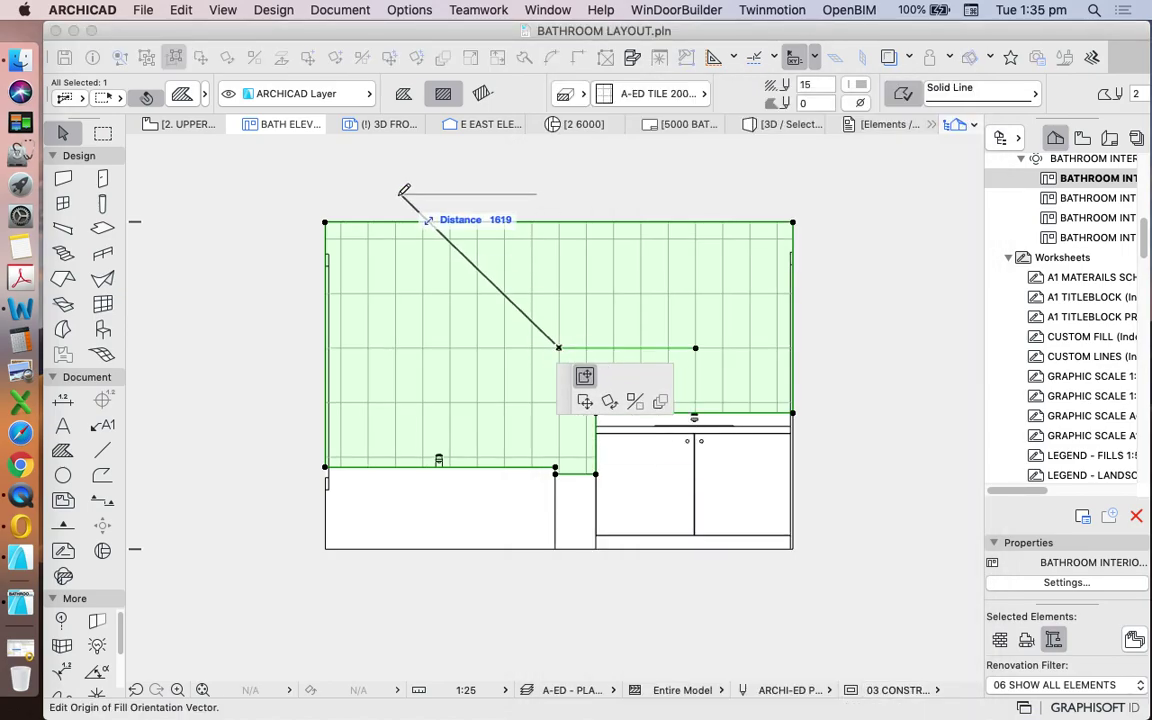
click(325, 221)
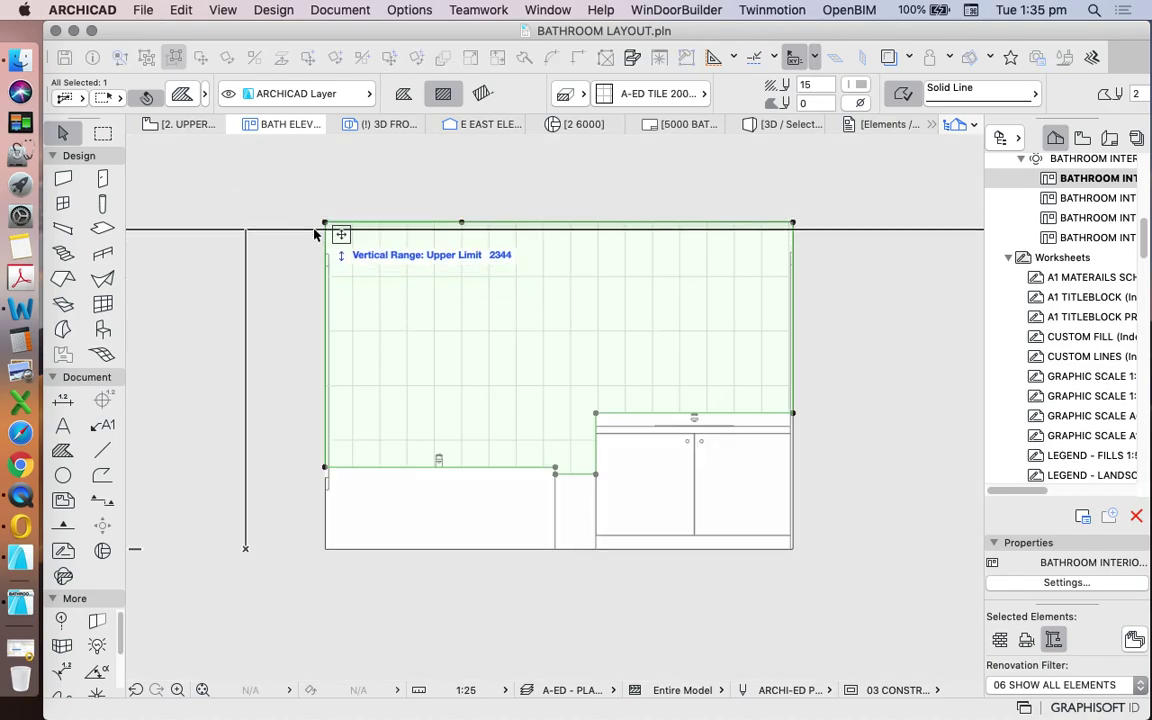
click(298, 295)
scroll(385, 292, down, 3)
scroll(353, 312, up, 3)
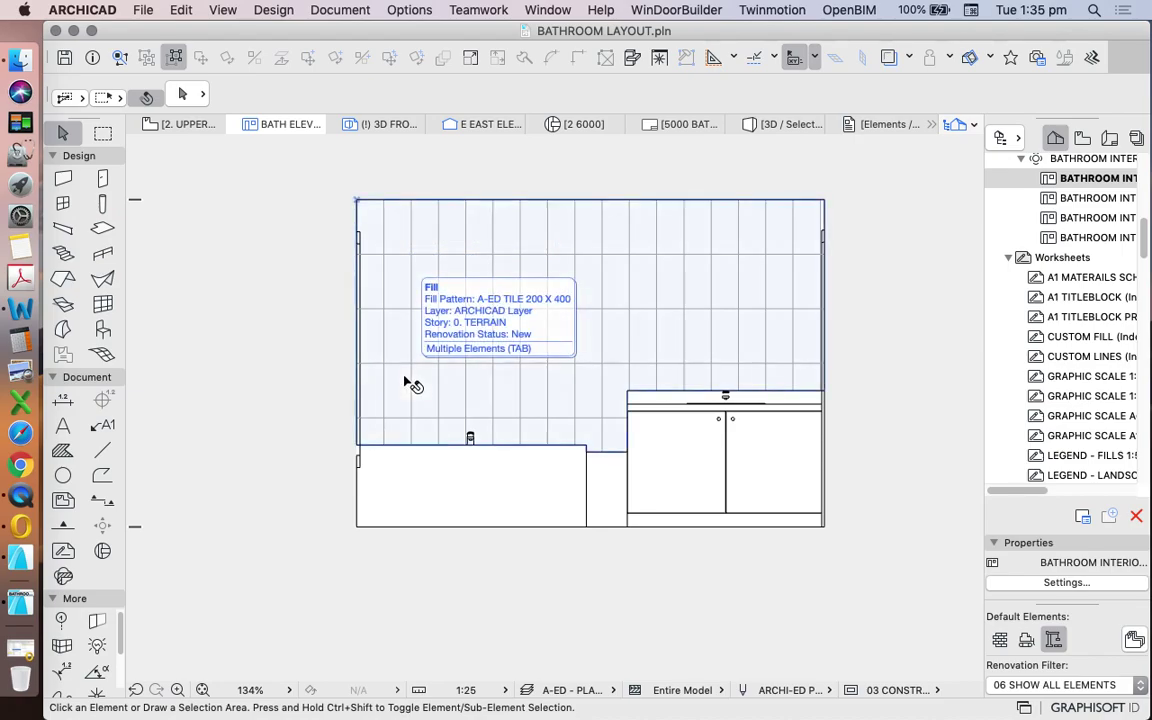
Step: Draw a circle with a 50 mm radius centred on the wall's upper-left corner
click(63, 475)
scroll(395, 250, up, 5)
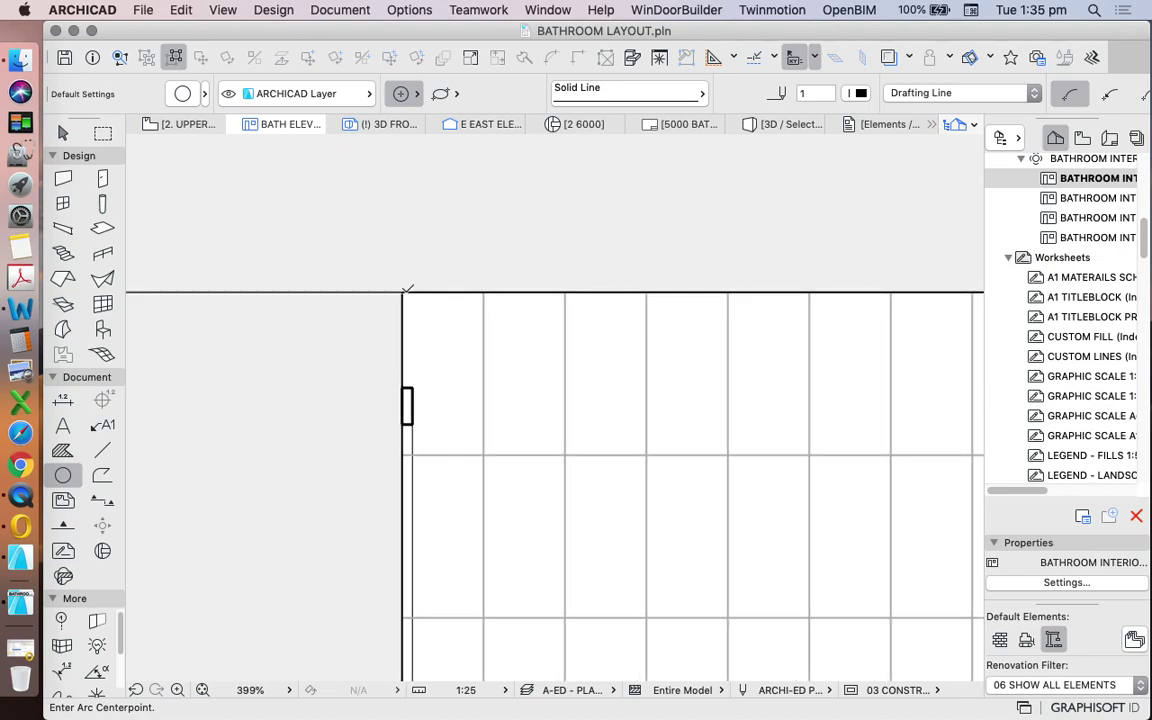
click(401, 292)
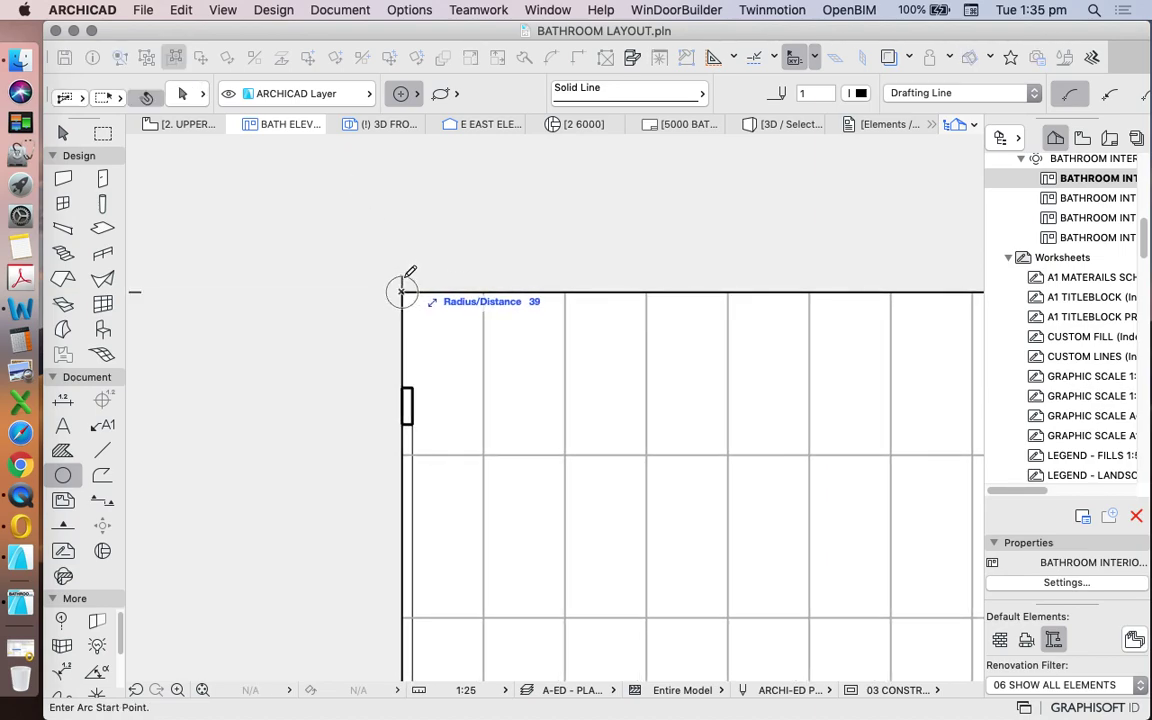
text(r)
text(50)
key(Return)
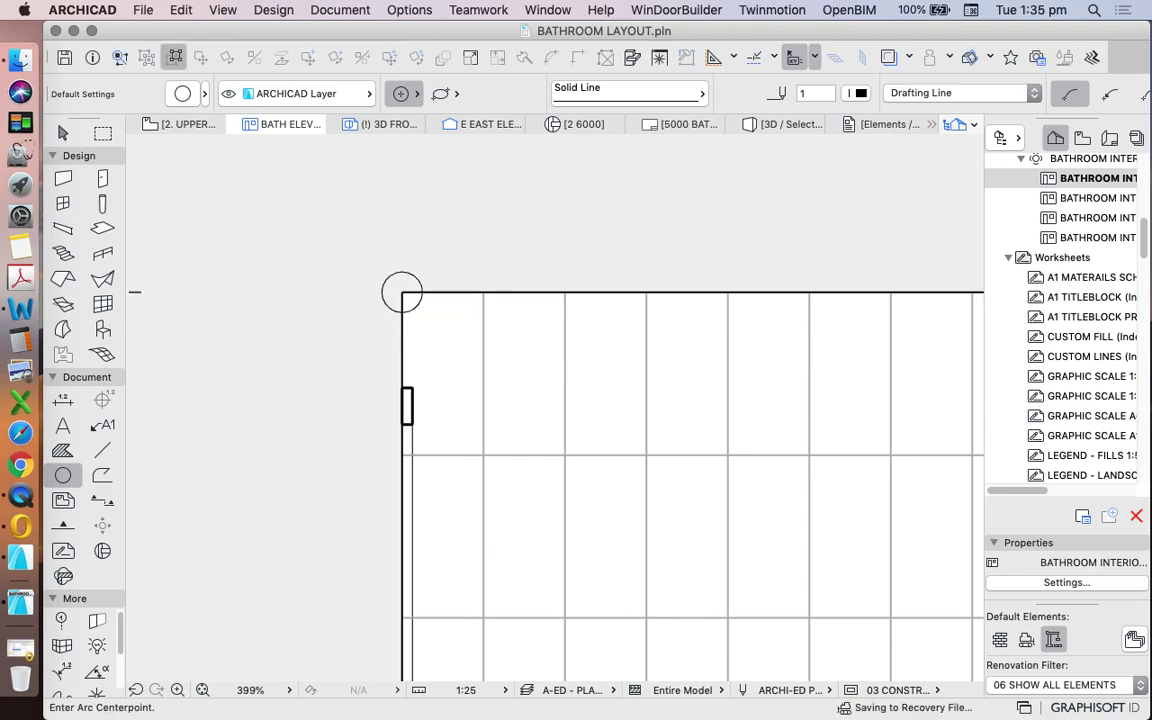
Step: Draw a short vertical line upward from the circle's centre
click(102, 450)
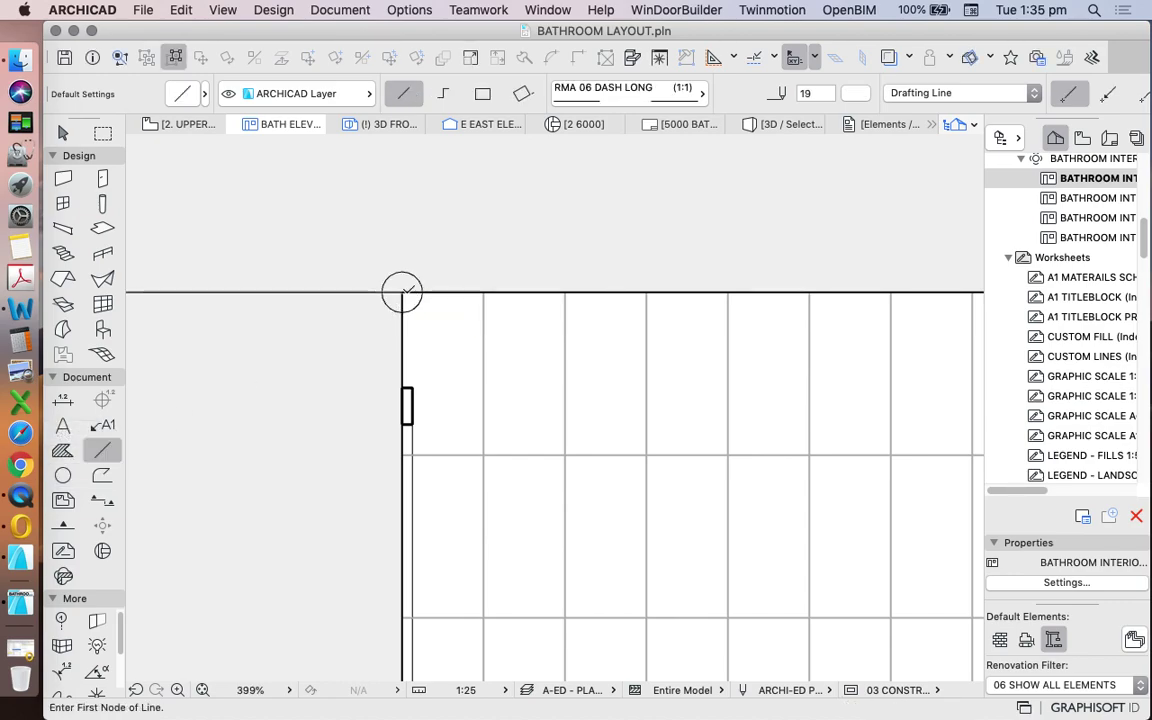
click(401, 292)
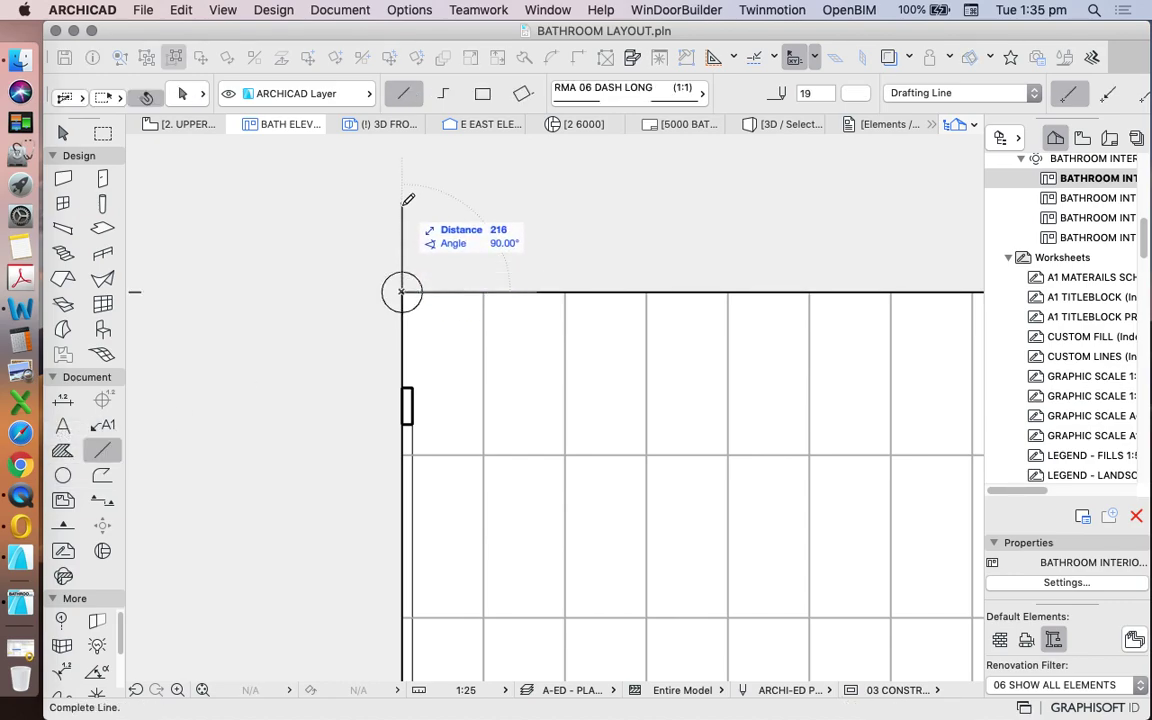
key(Escape)
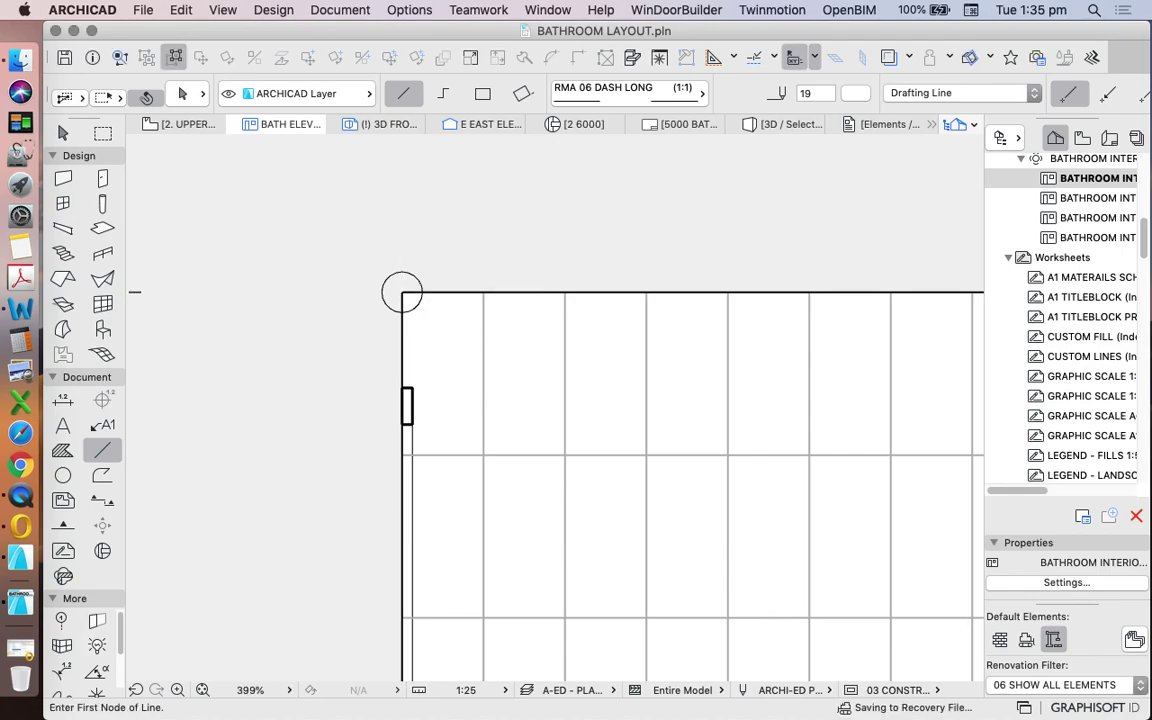
key(Escape)
Step: Change the vertical line to the Solid Line type and pen 1
click(402, 250)
click(629, 93)
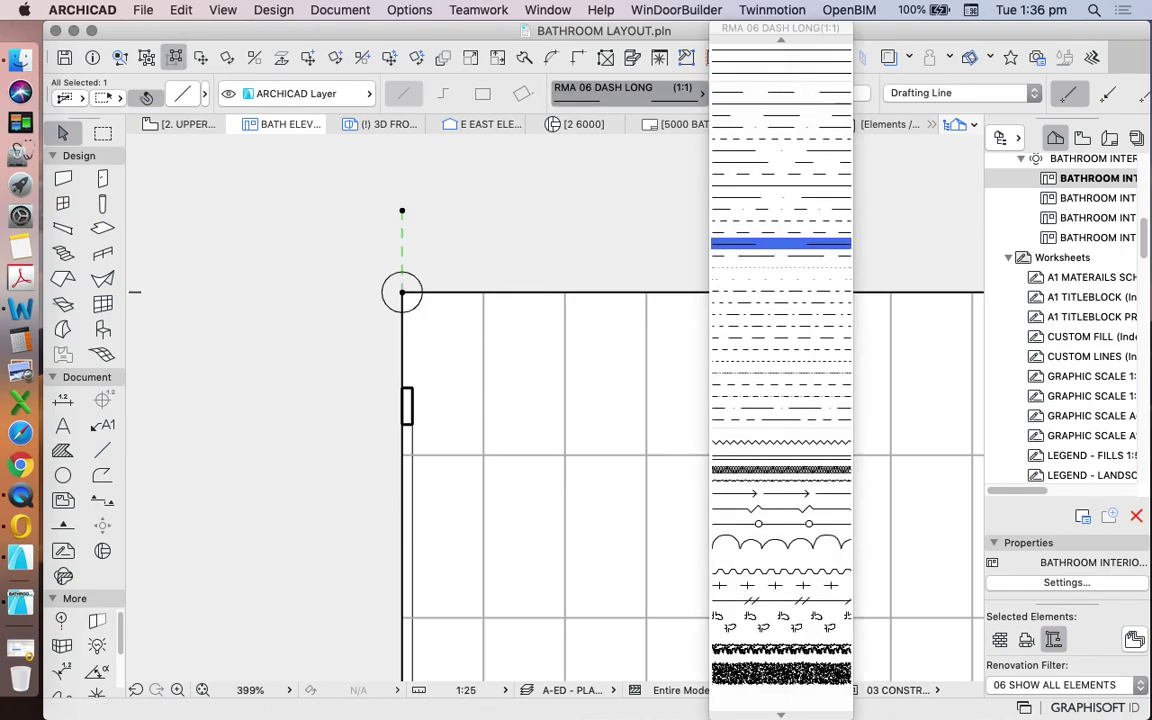
click(780, 49)
click(856, 93)
click(558, 91)
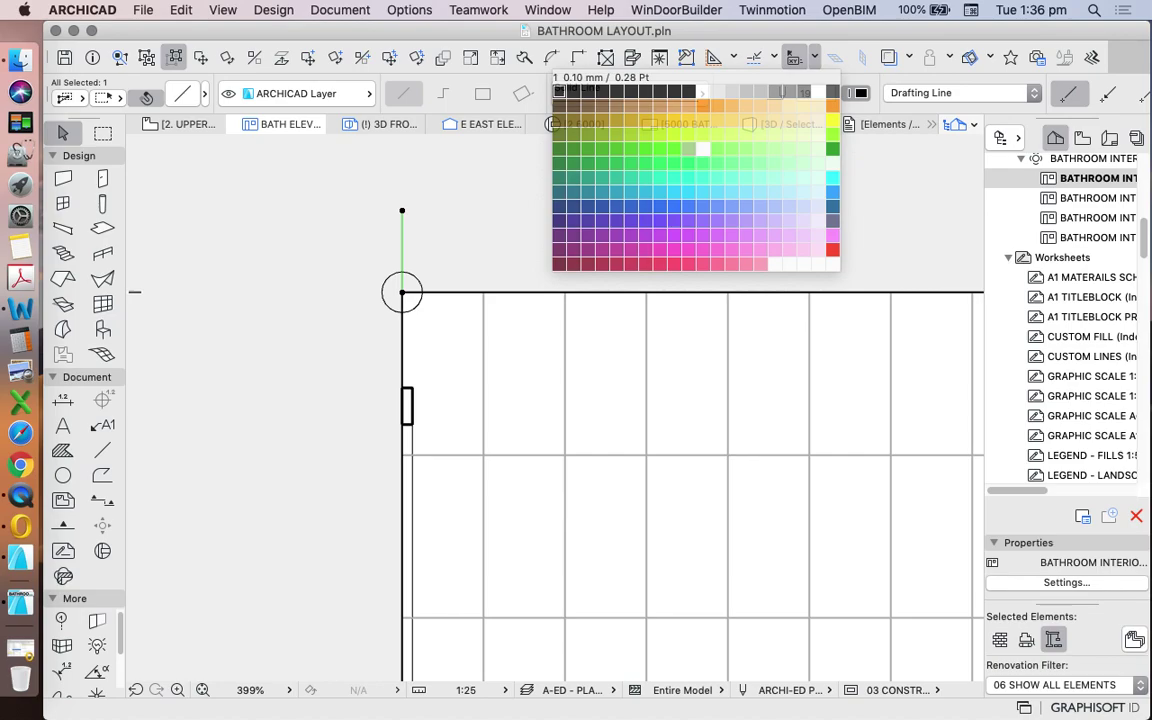
Step: Add an open arrowhead to the upper end of the vertical line and set the arrowhead pen to 1
scroll(900, 93, right, 3)
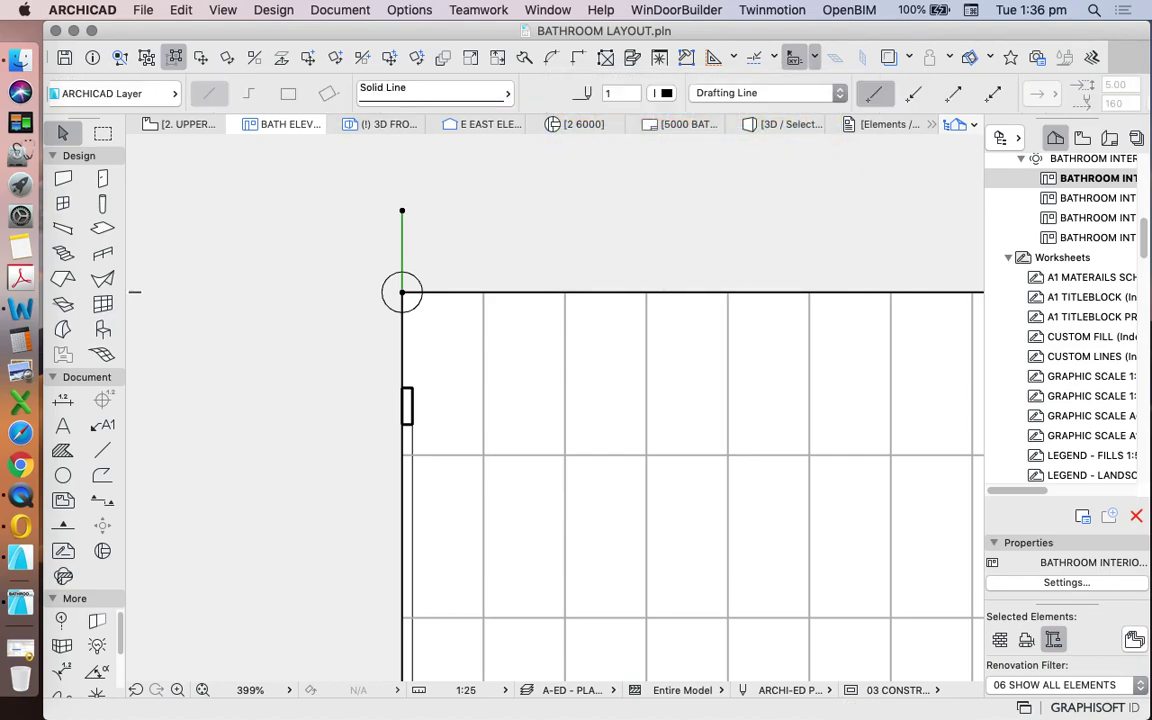
click(914, 93)
click(954, 93)
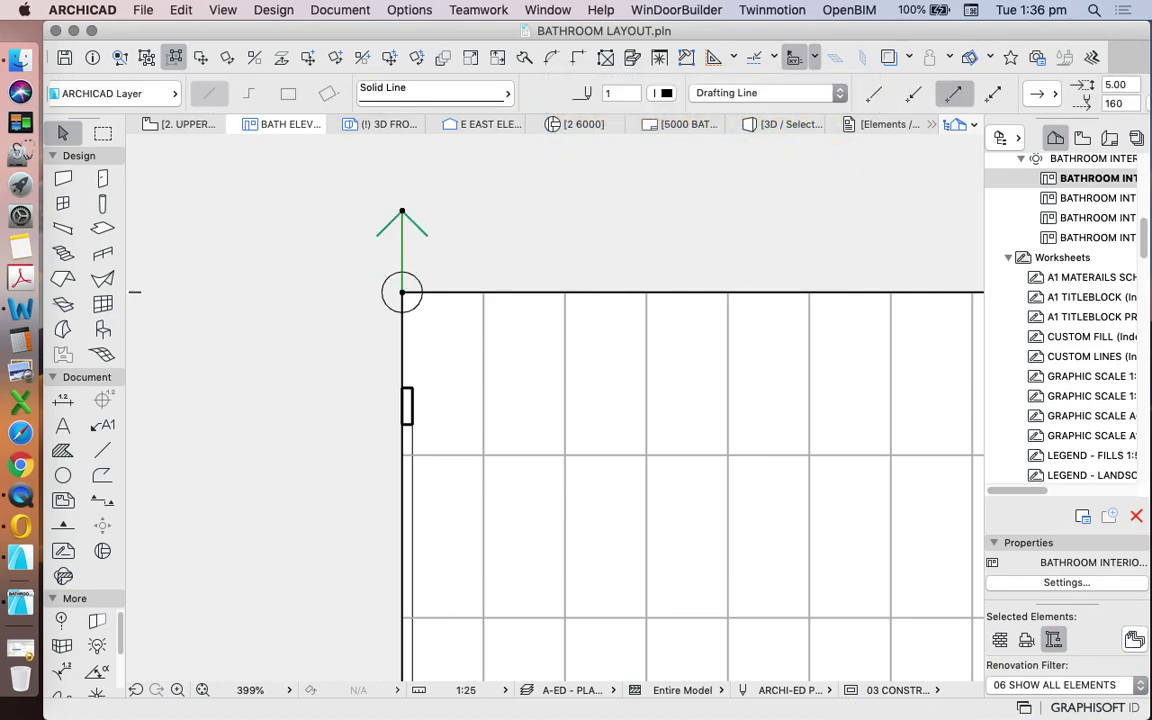
scroll(954, 93, right, 2)
click(966, 103)
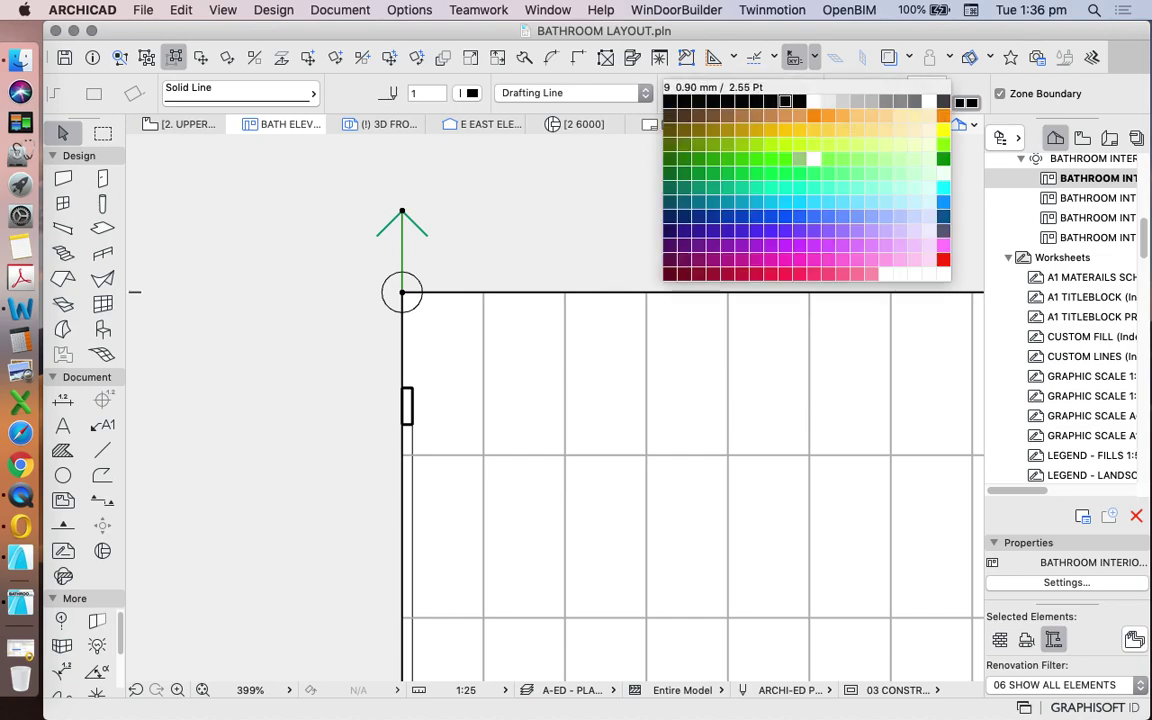
click(671, 101)
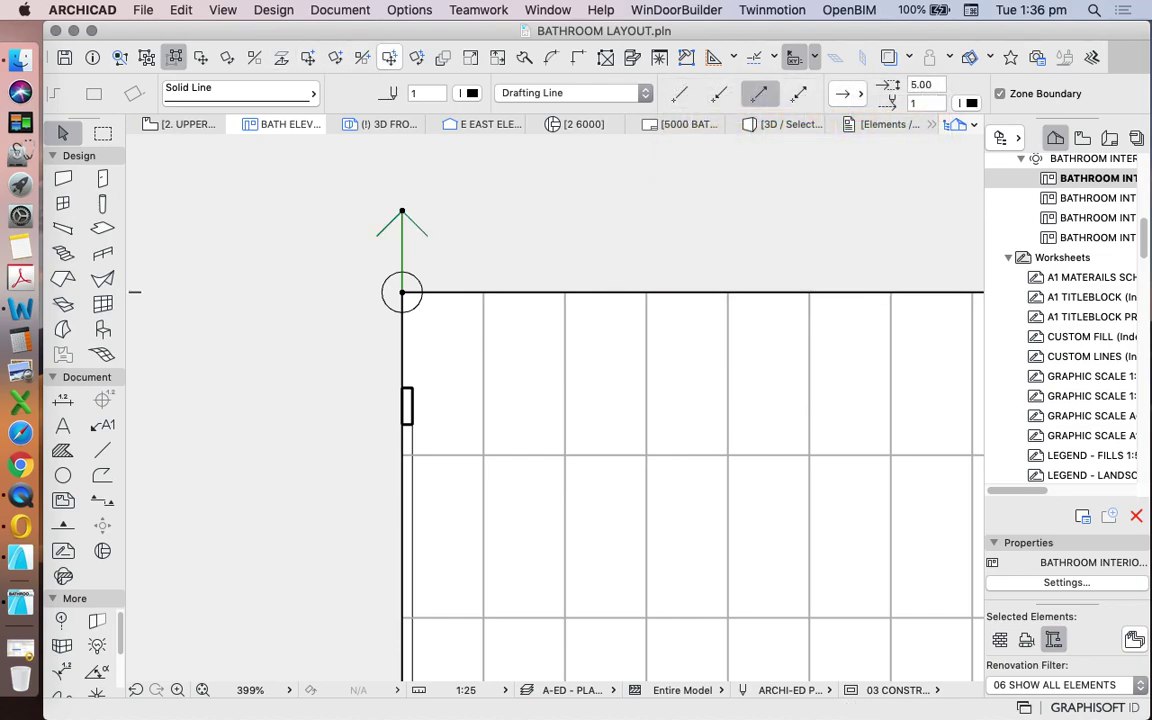
Step: Rotate a copy of the arrow 90° counterclockwise about the circle's centre so it points left, and delete the surplus diagonal copy
click(362, 57)
click(402, 292)
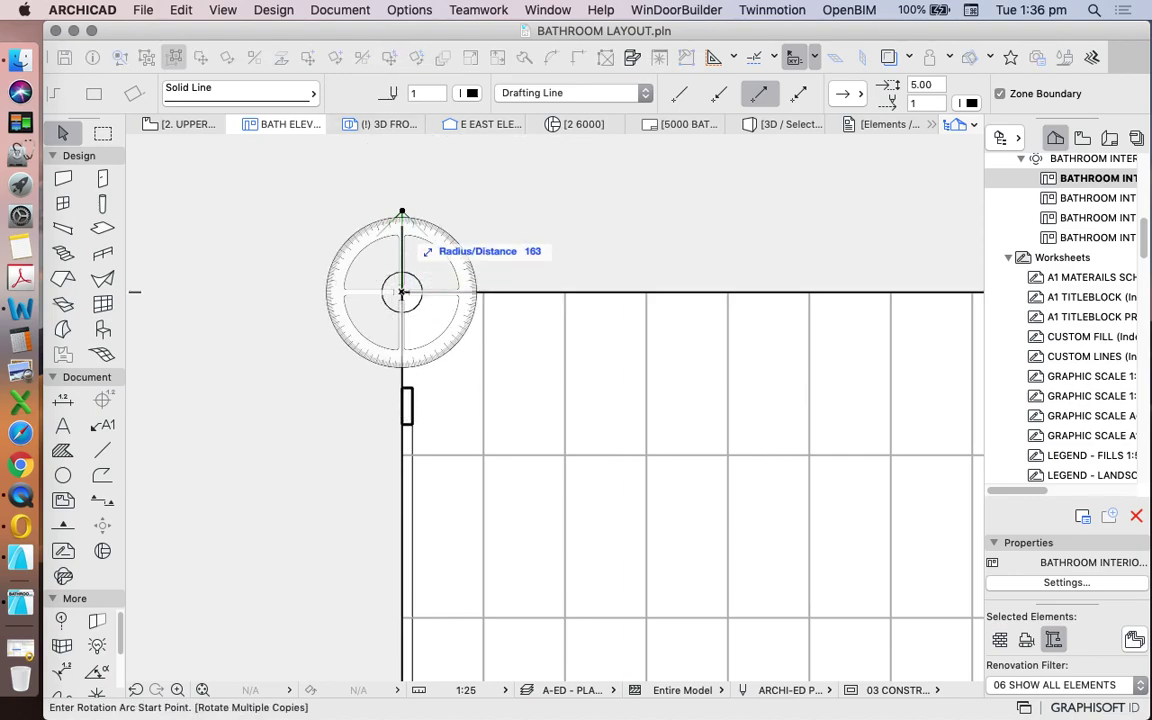
click(402, 211)
click(281, 292)
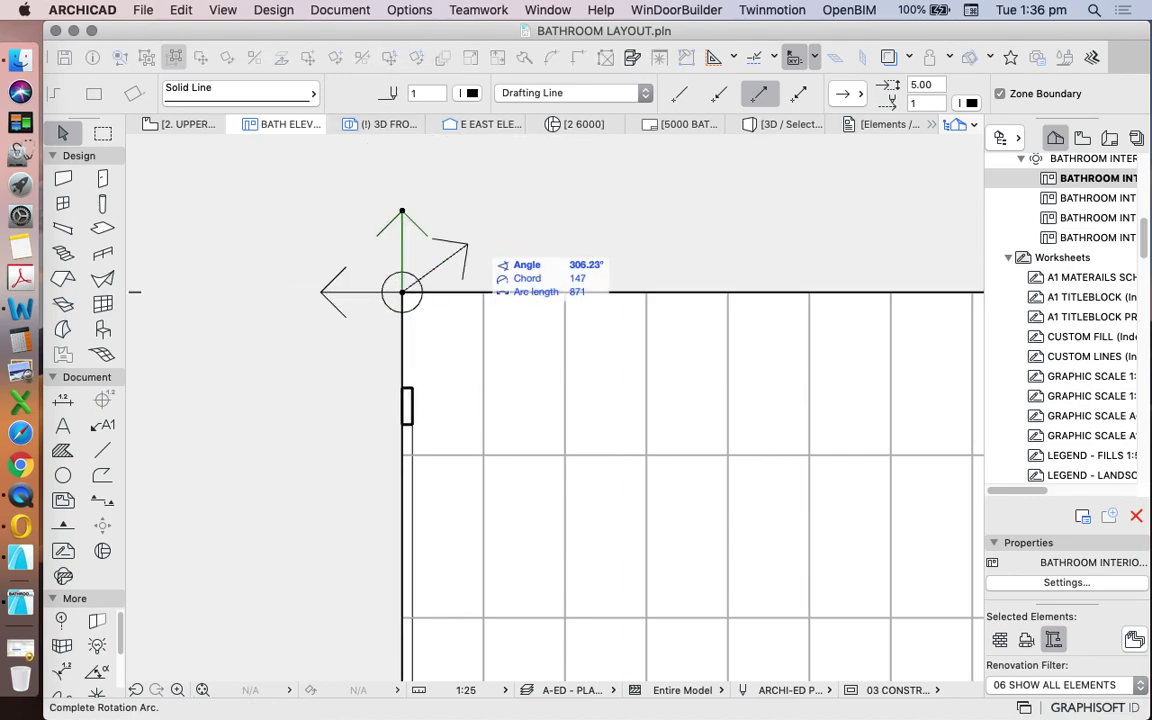
click(479, 236)
key(Escape)
click(467, 244)
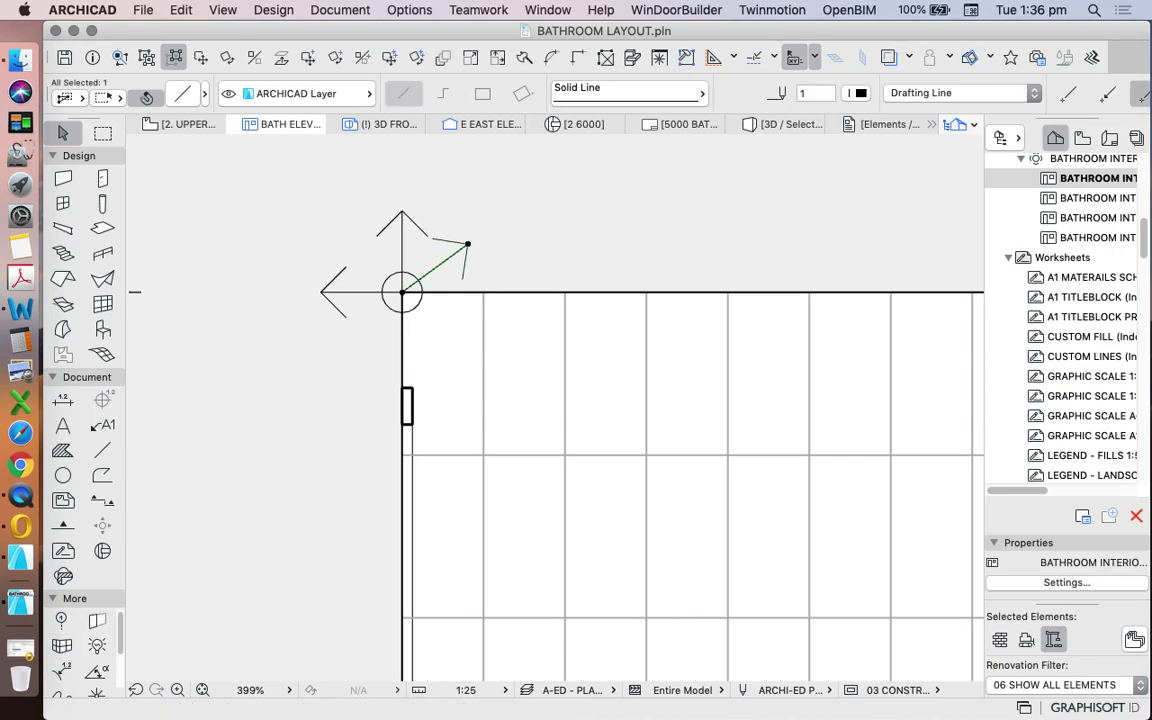
key(Delete)
Step: Set the Text tool's layer to ARCHICAD Layer
scroll(542, 260, down, 7)
scroll(542, 250, up, 1)
scroll(546, 238, up, 3)
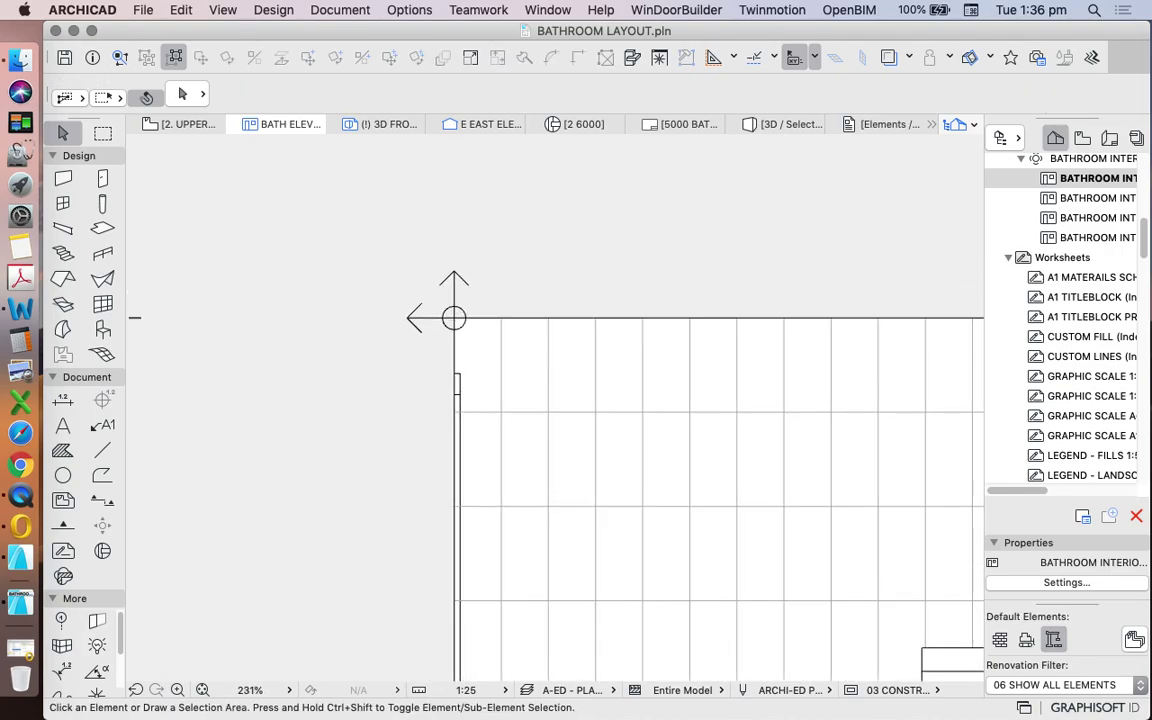
click(63, 425)
click(290, 93)
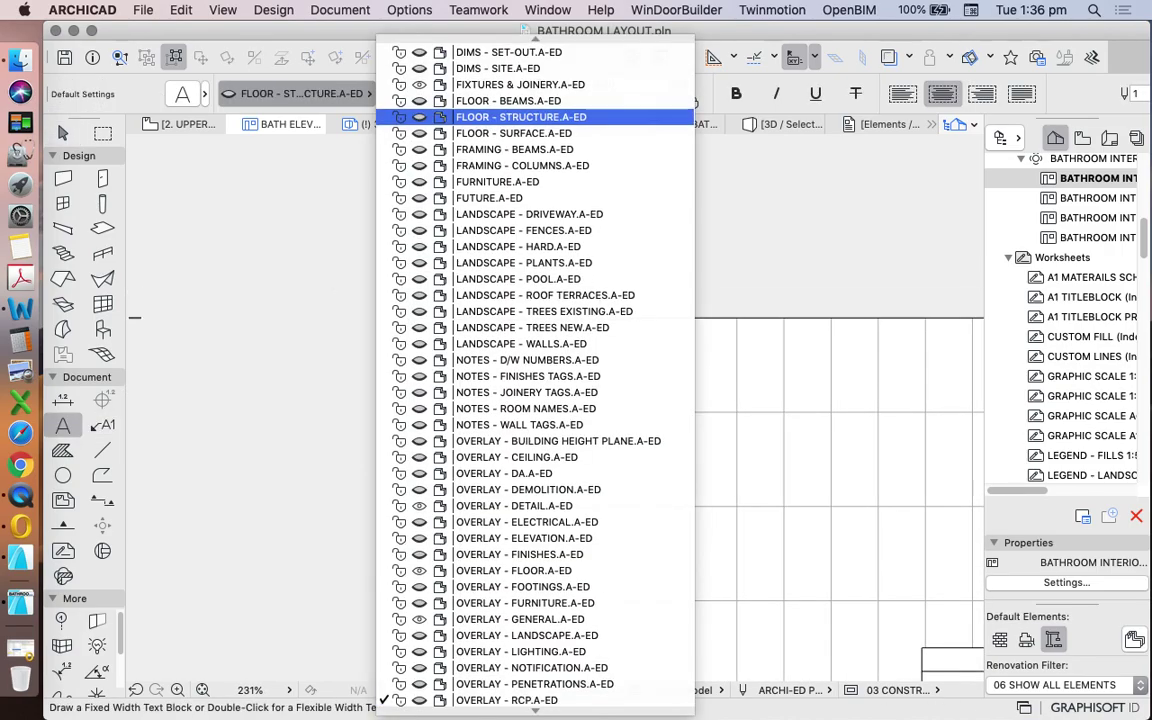
scroll(480, 113, up, 10)
click(488, 49)
Step: Place a text block reading "TILE SET-OUT POINT" above the wall's top edge, just right of the arrow marker
click(493, 262)
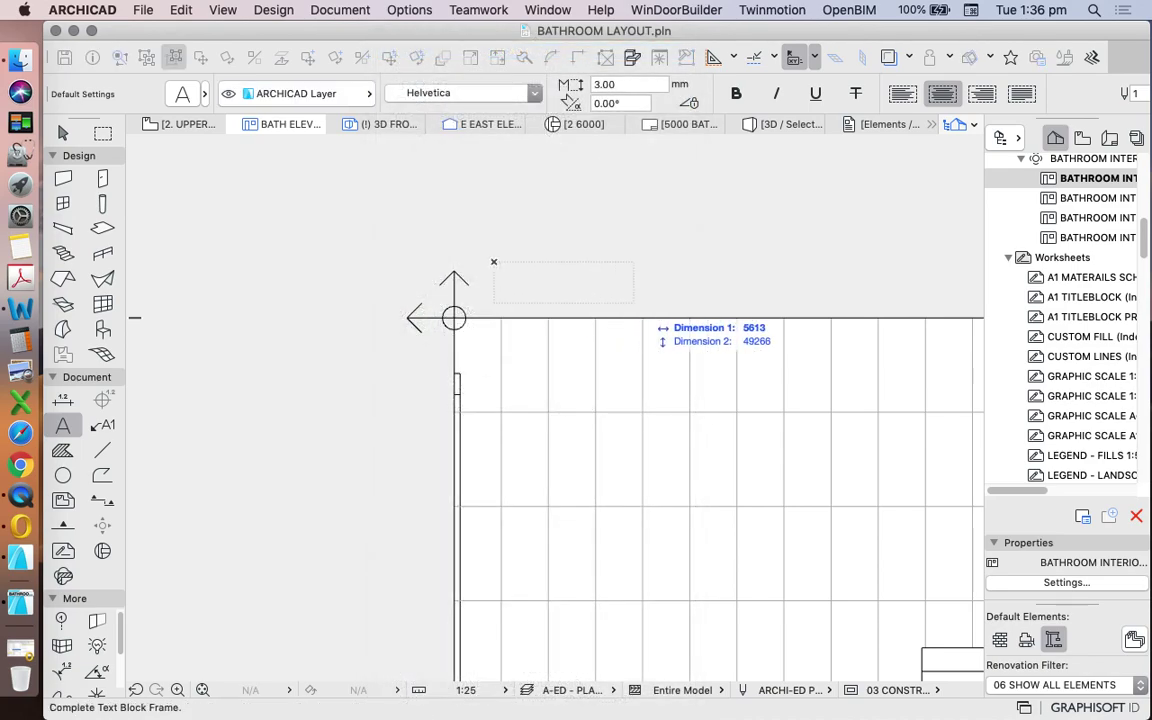
click(673, 300)
text(TILE SETO)
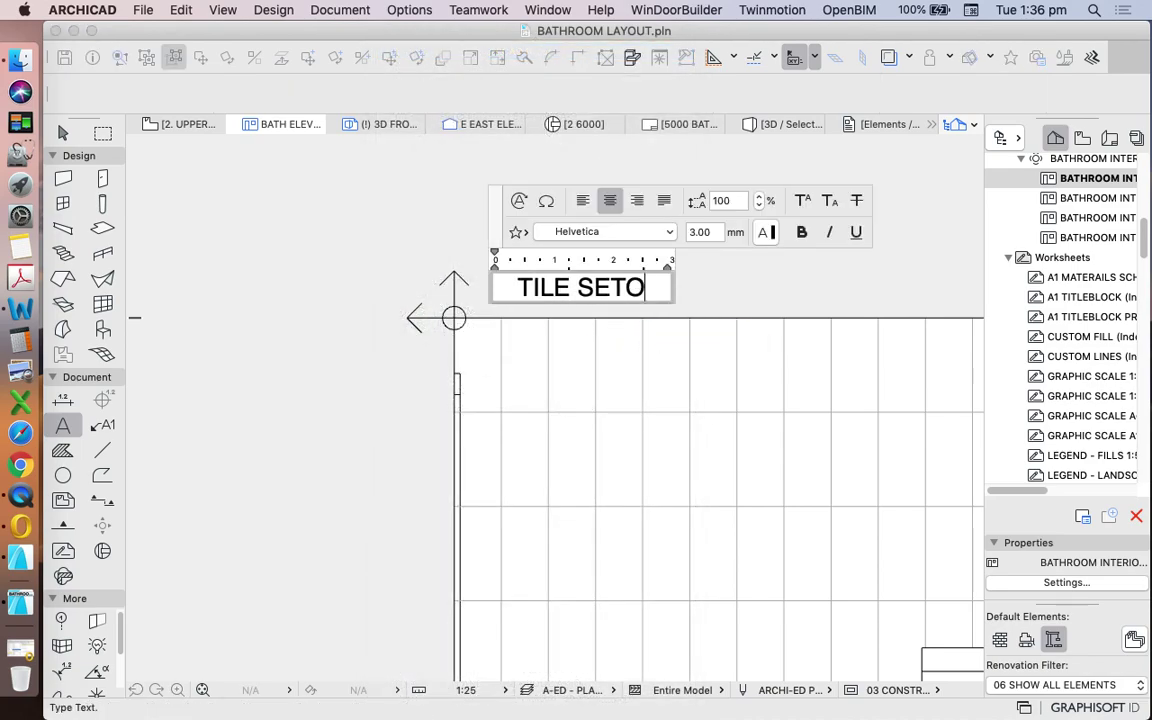
key(BackSpace)
text(-)
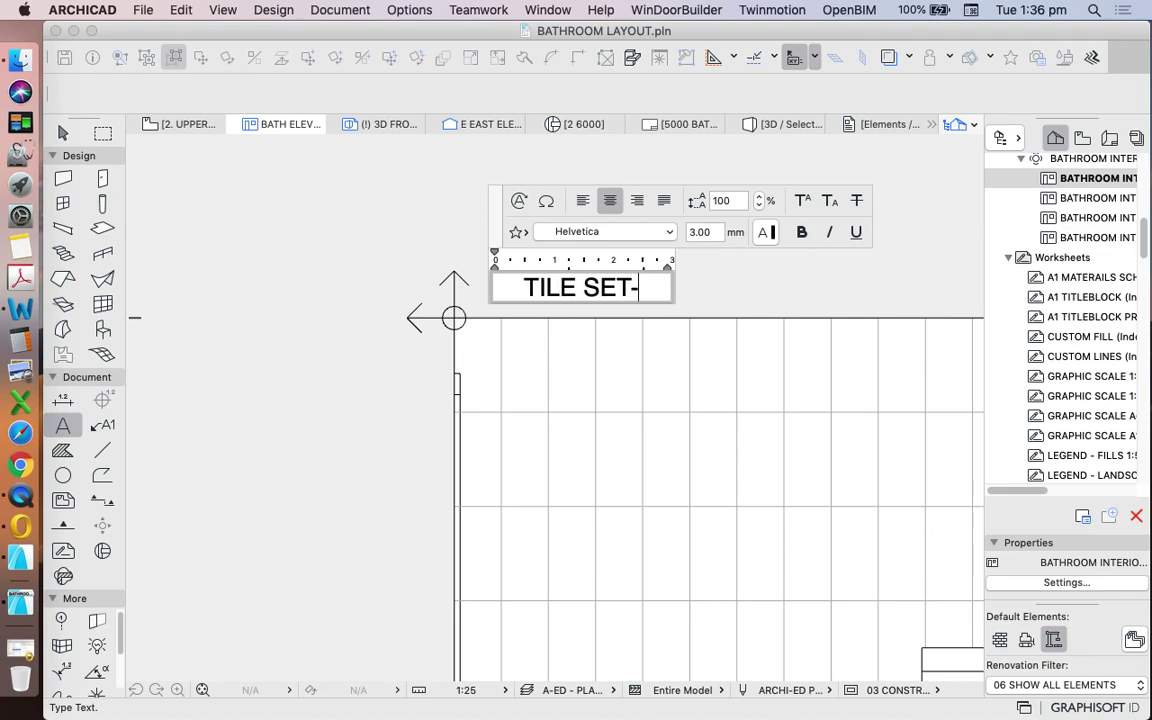
text(OUT POINT)
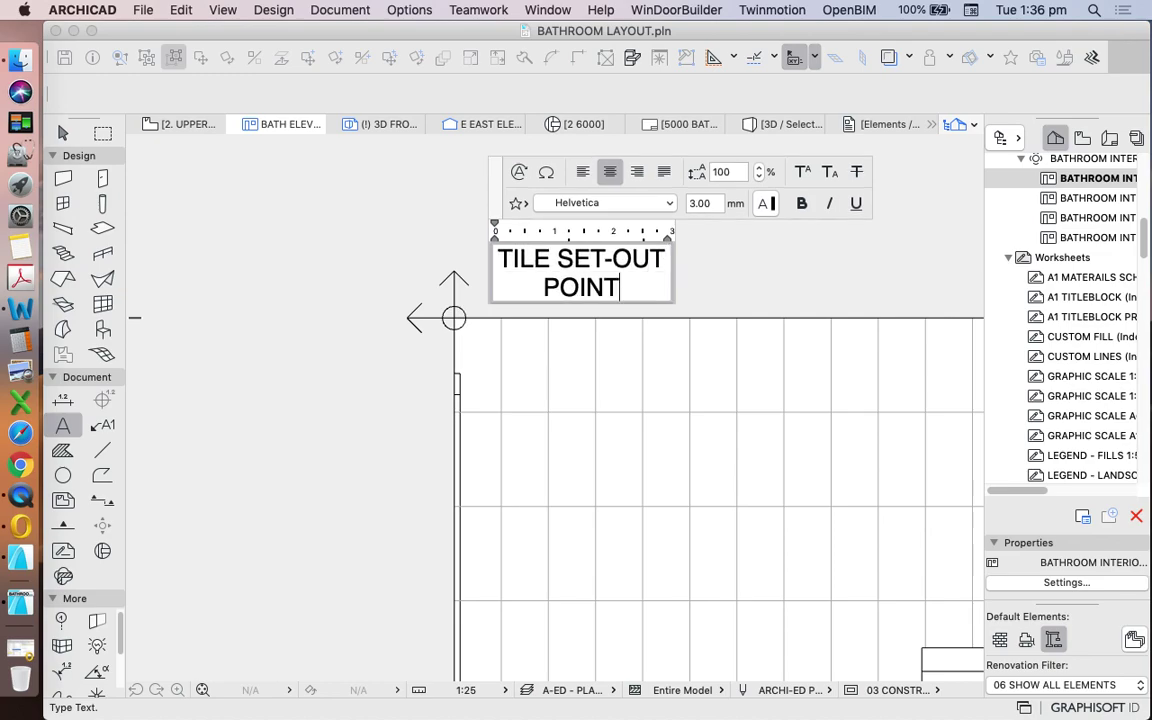
click(672, 380)
key(Escape)
Step: Move the "TILE SET-OUT POINT" text closer to the circle and arrows marker
click(591, 298)
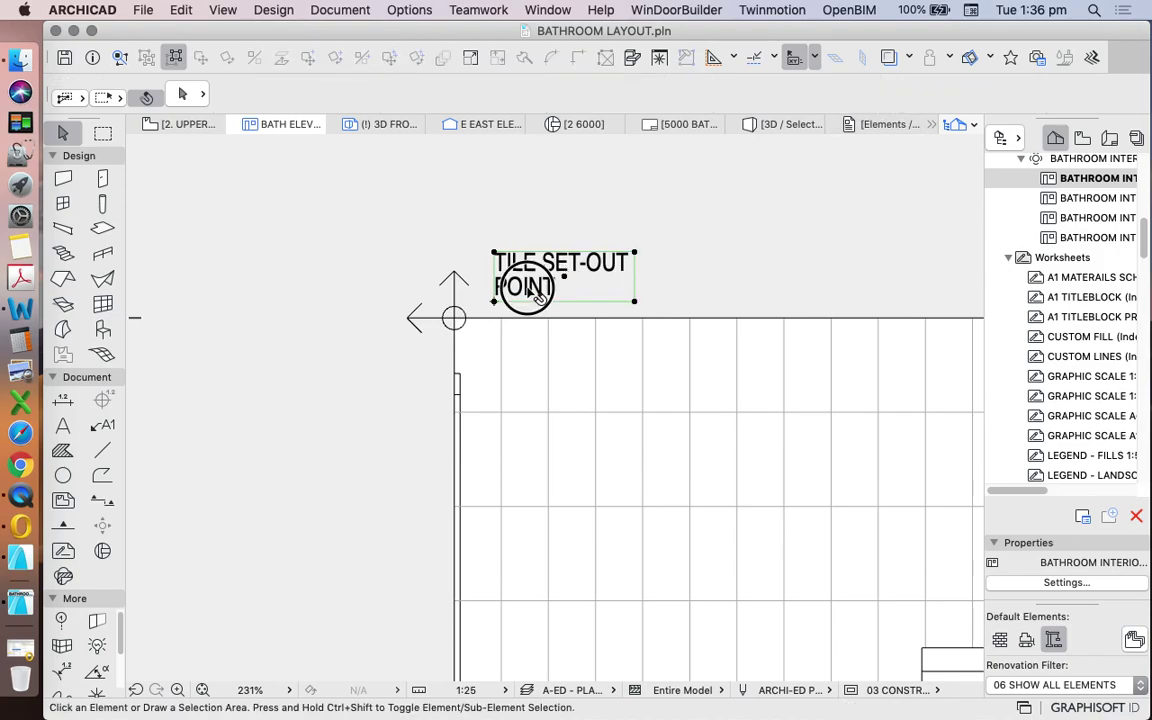
drag(522, 284, 463, 322)
scroll(470, 257, down, 5)
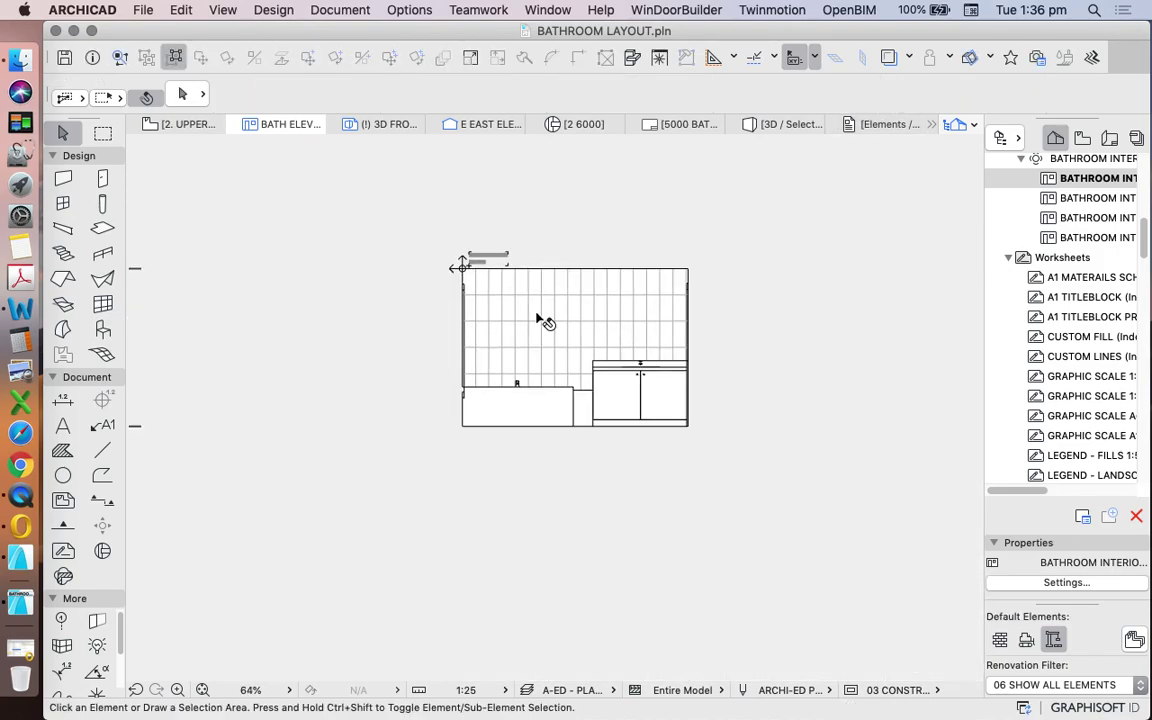
scroll(505, 296, up, 4)
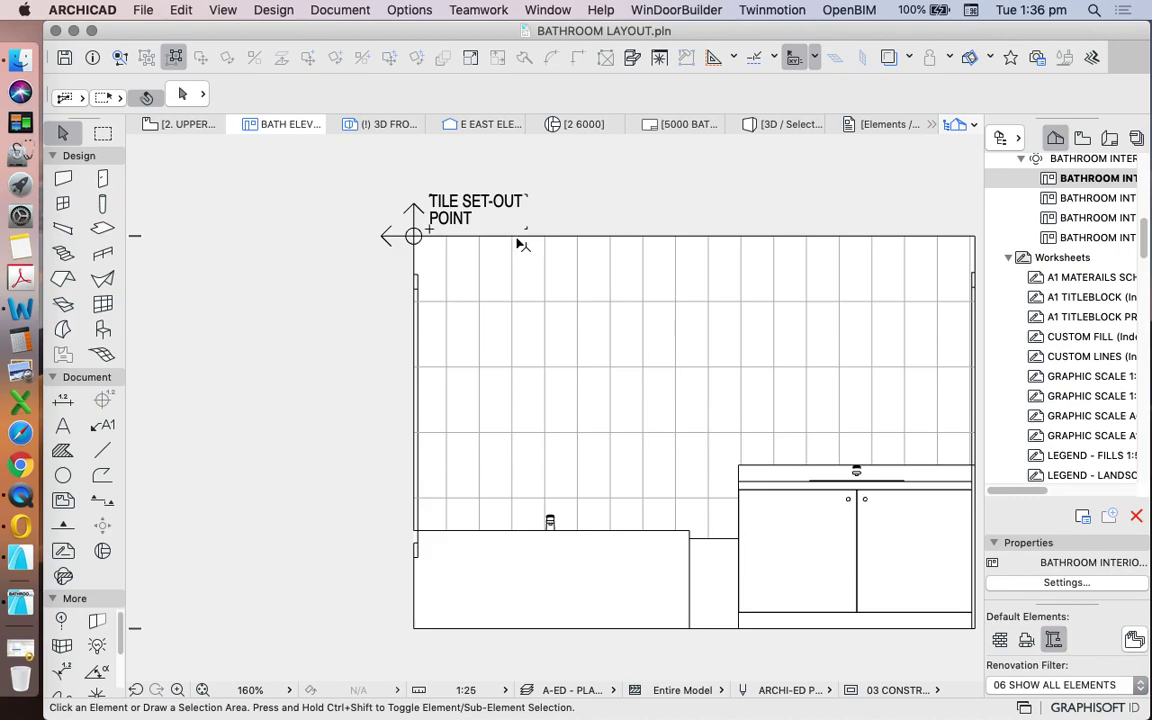
scroll(518, 240, up, 2)
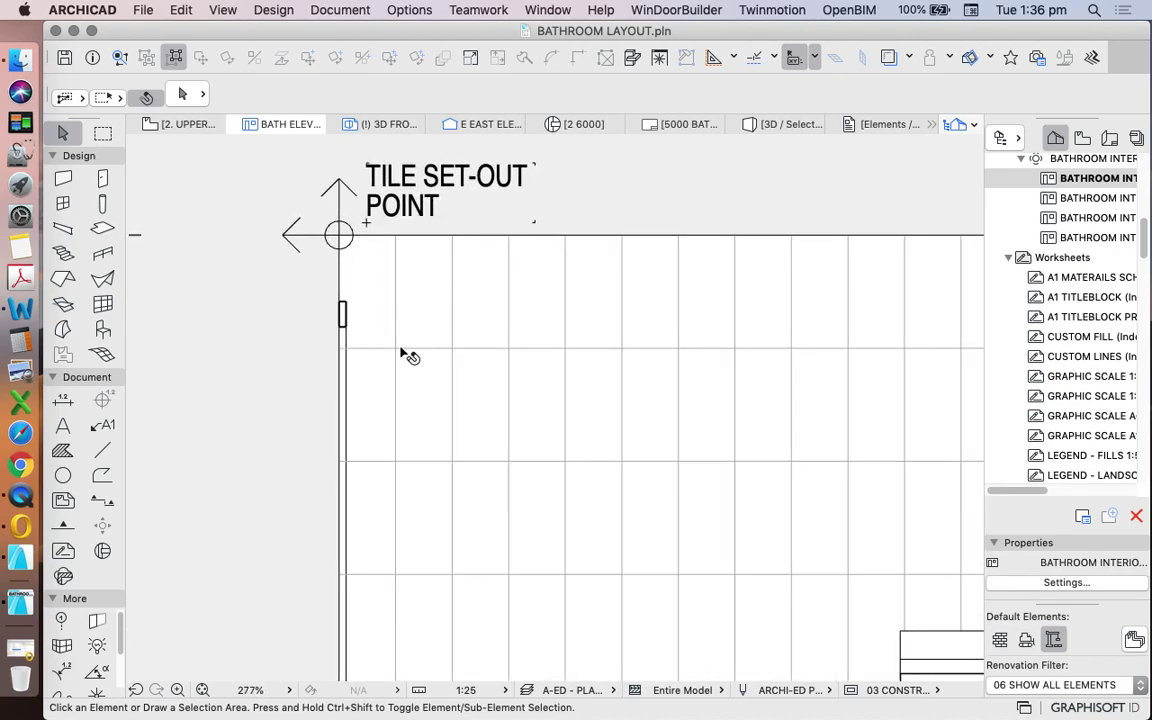
scroll(405, 335, down, 4)
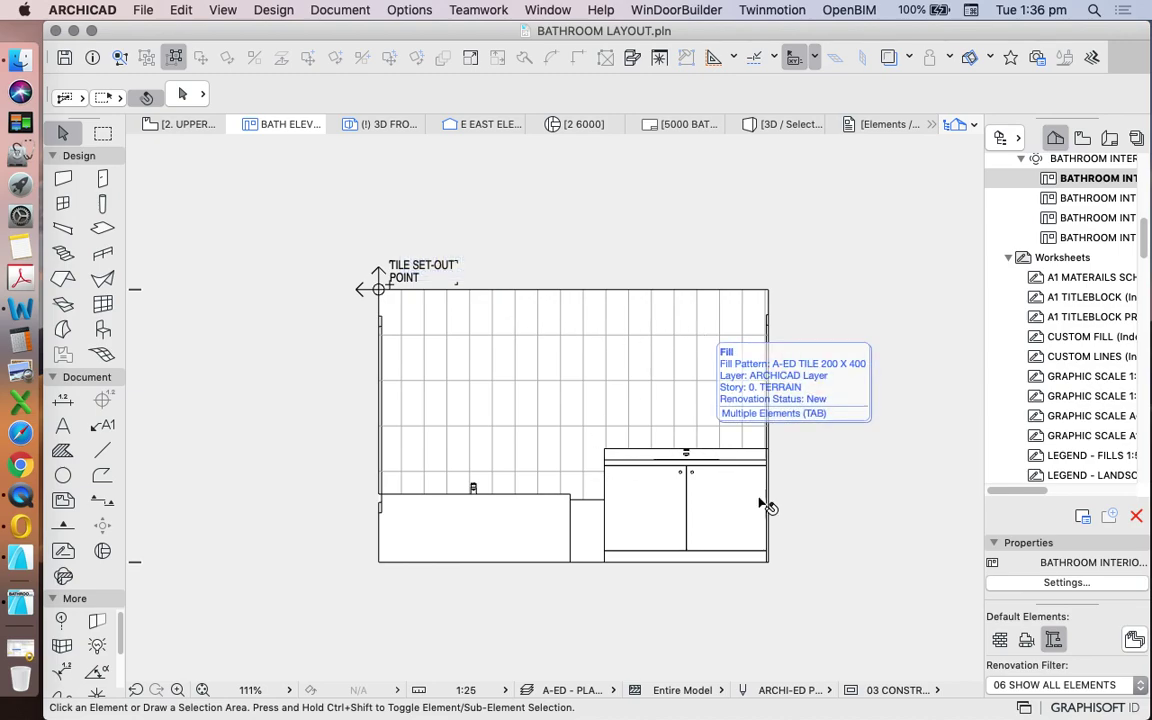
scroll(755, 550, up, 3)
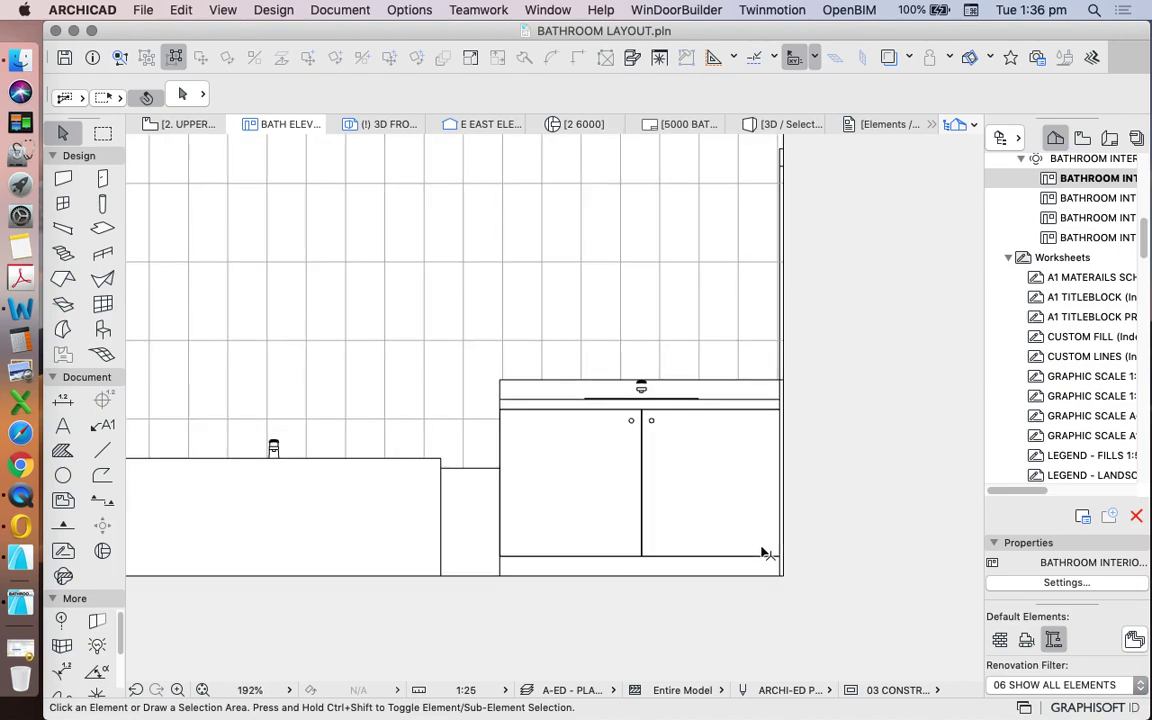
Step: Remove the basin cabinet's backsplash by changing the Backsplash Height in its full counter parameters
click(683, 460)
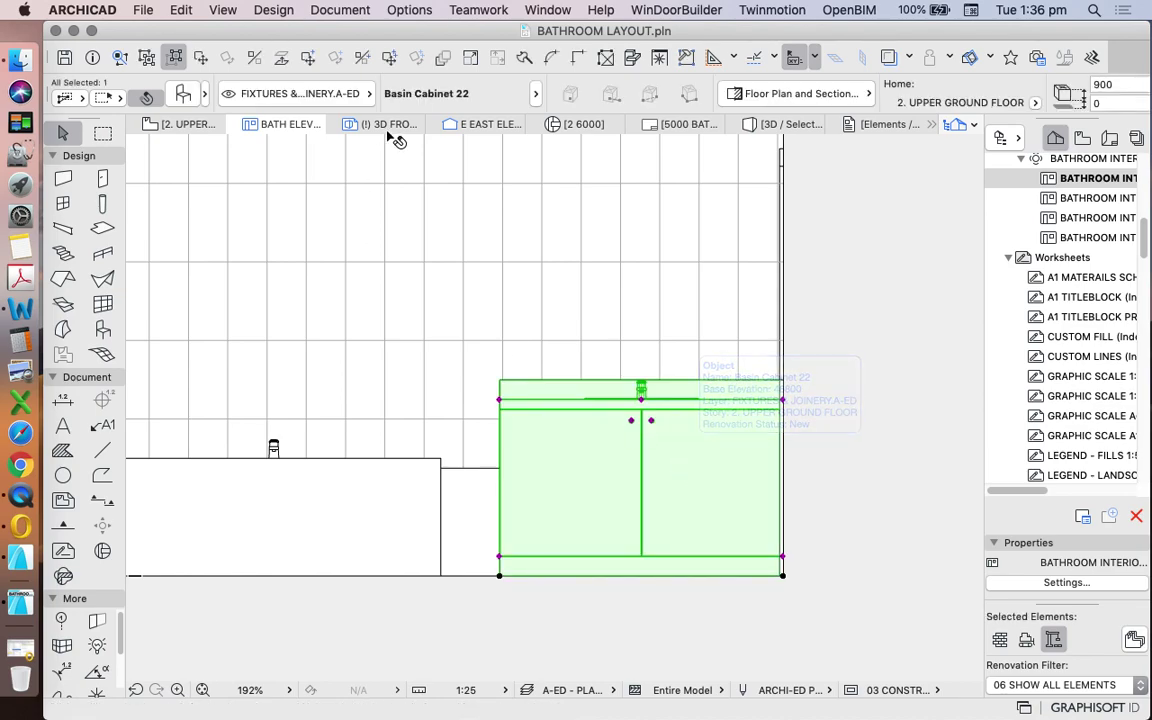
click(185, 96)
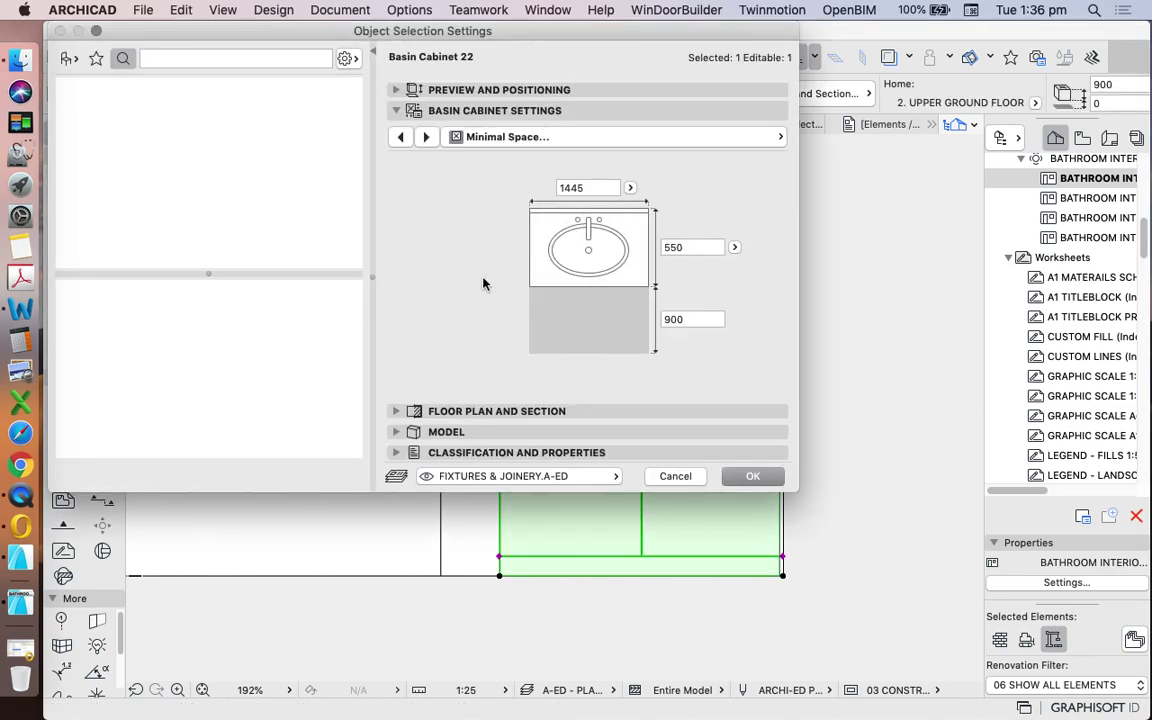
click(543, 139)
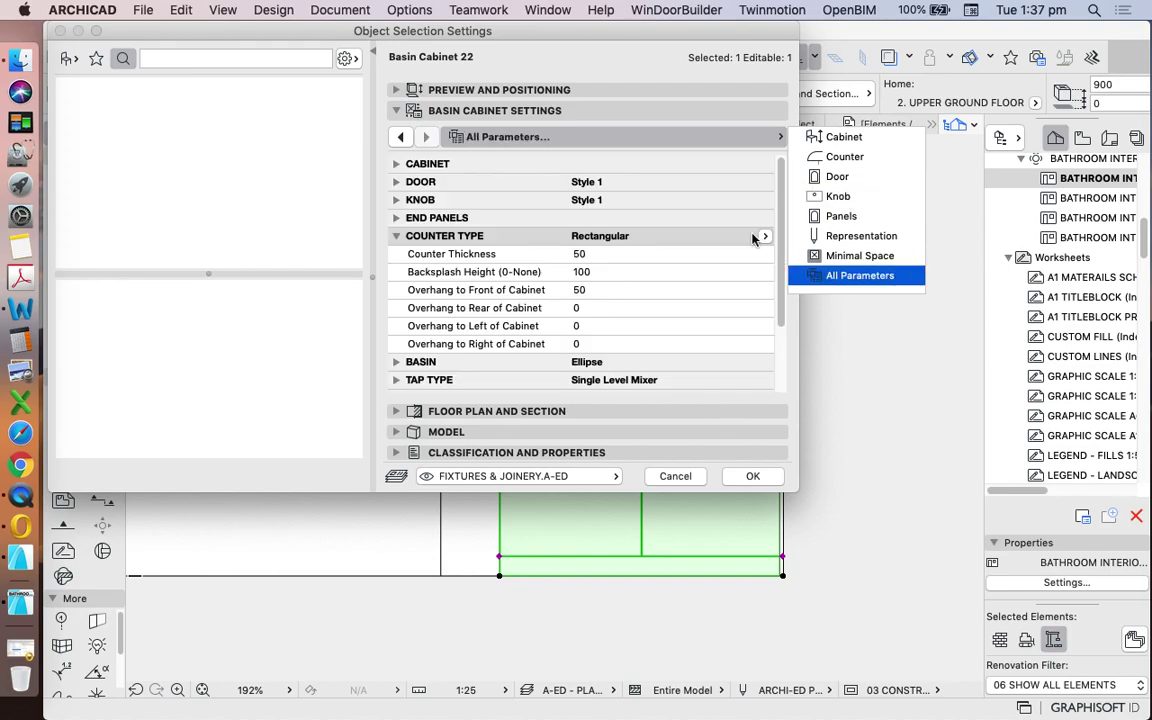
click(804, 323)
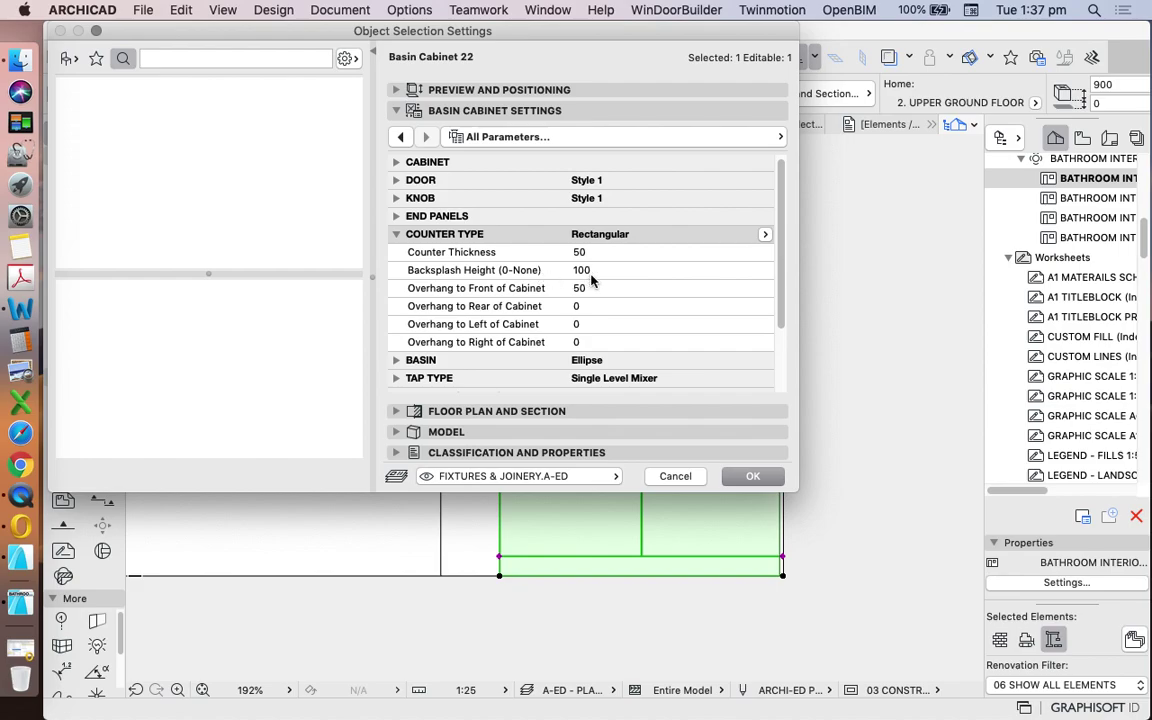
click(555, 266)
click(549, 269)
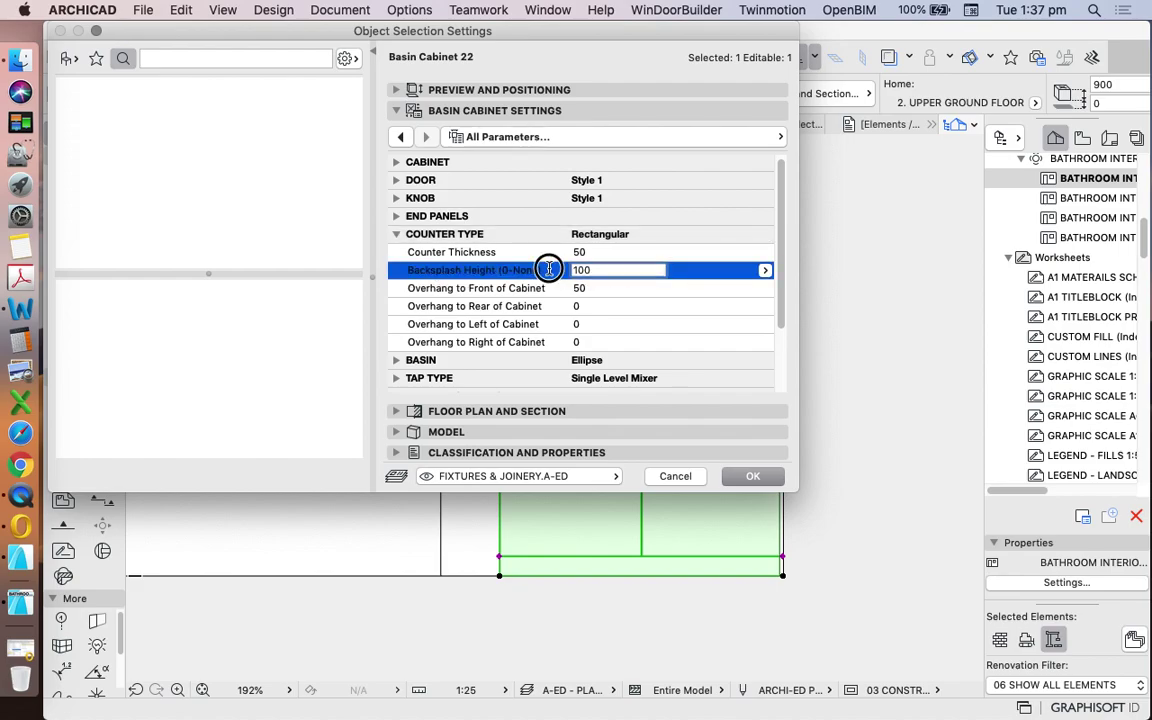
text(-)
key(Tab)
click(760, 478)
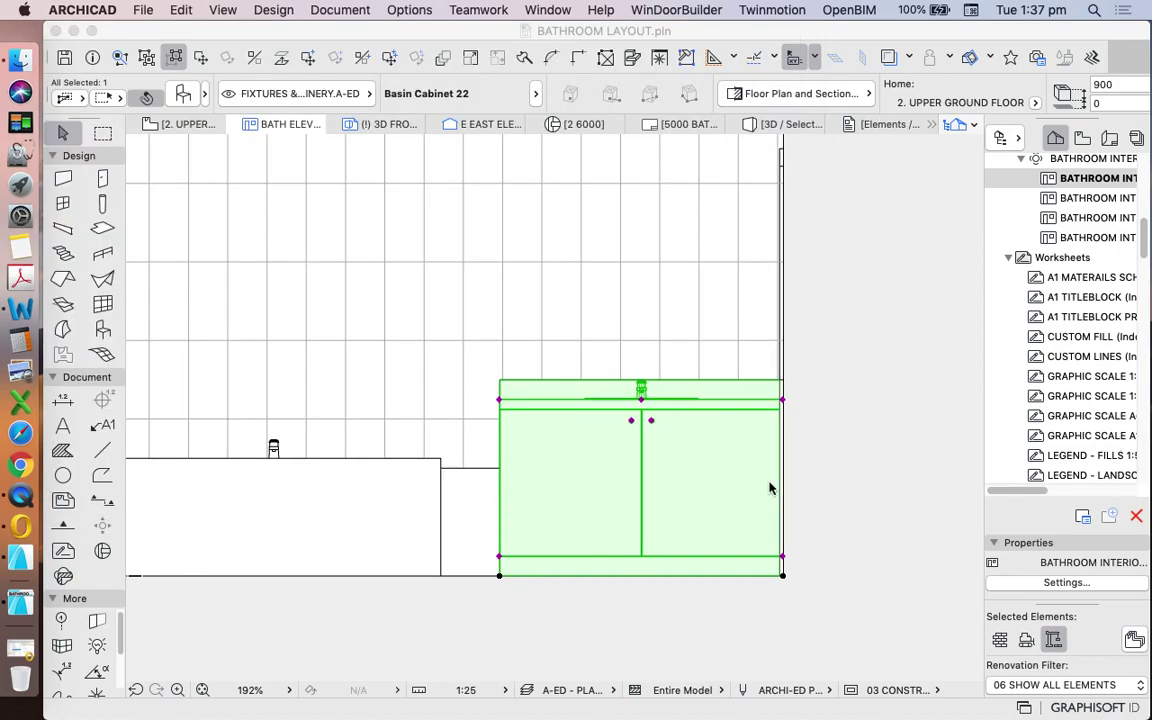
Step: Offset the tile fill's edge above the basin cabinet down by 100 to meet the countertop
click(882, 434)
click(548, 399)
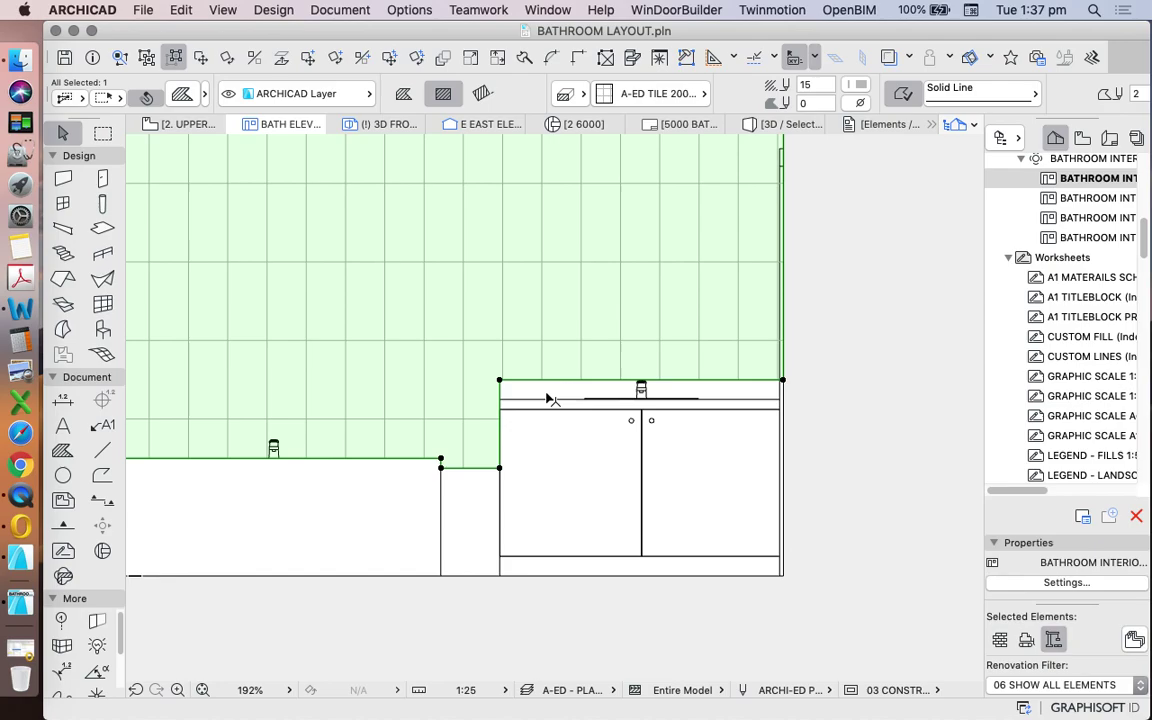
scroll(548, 399, up, 2)
scroll(514, 347, down, 4)
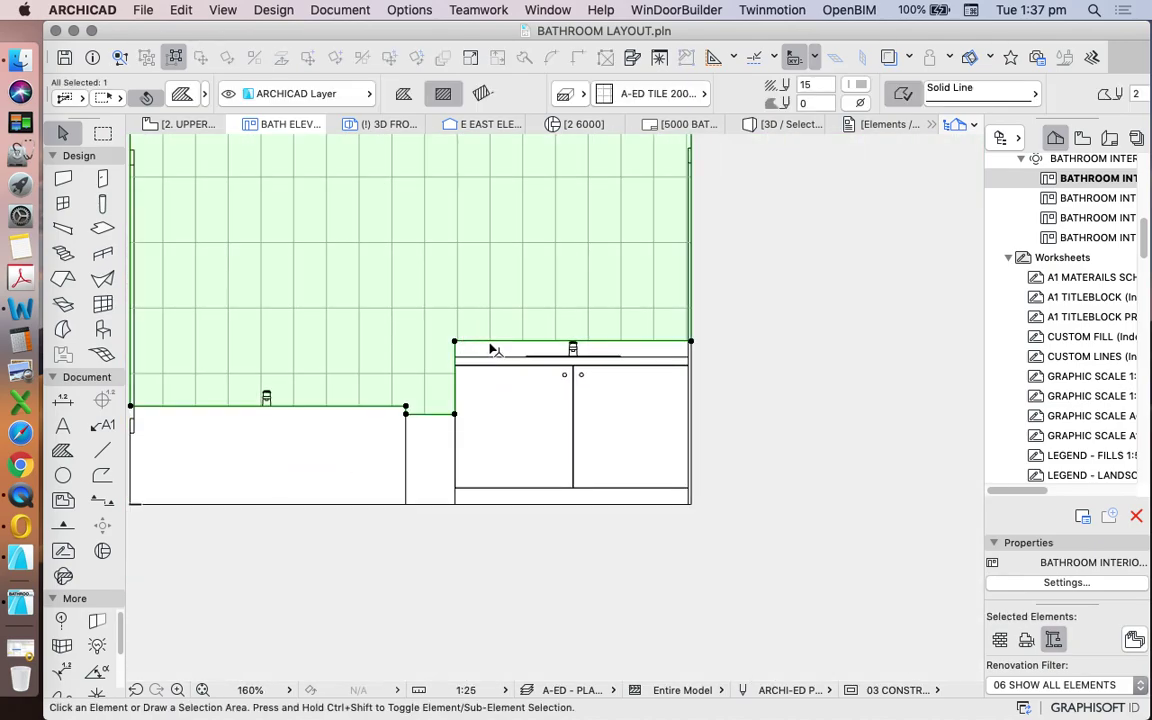
scroll(485, 343, up, 5)
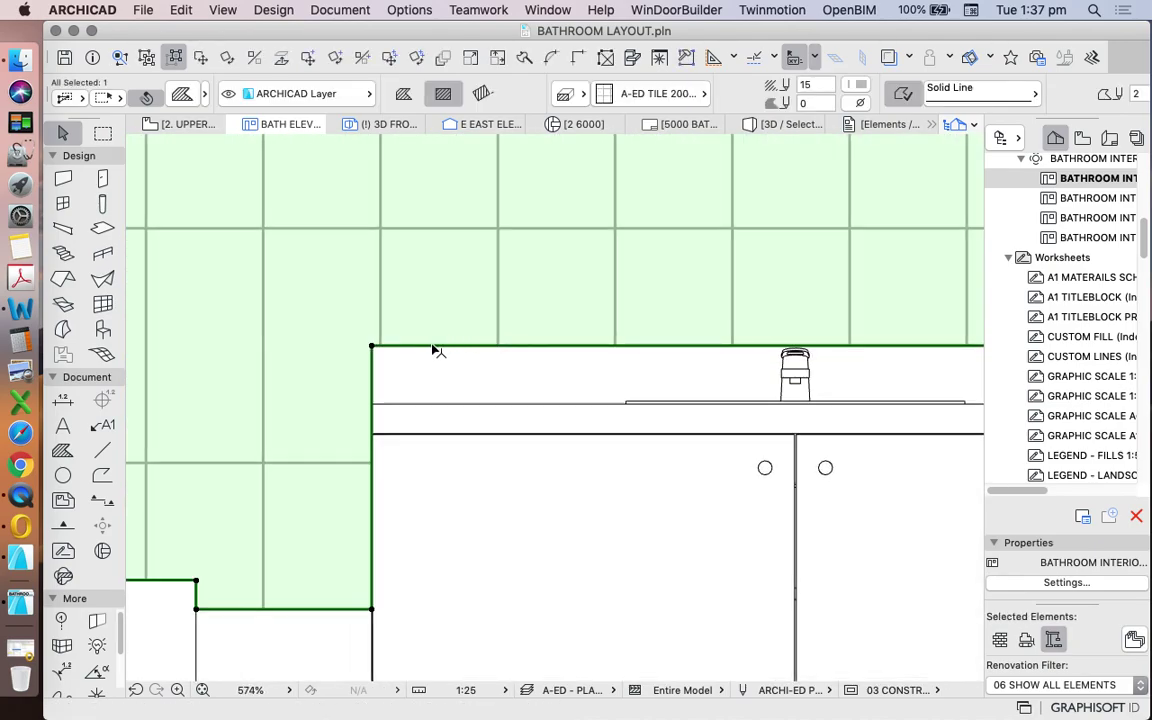
click(437, 347)
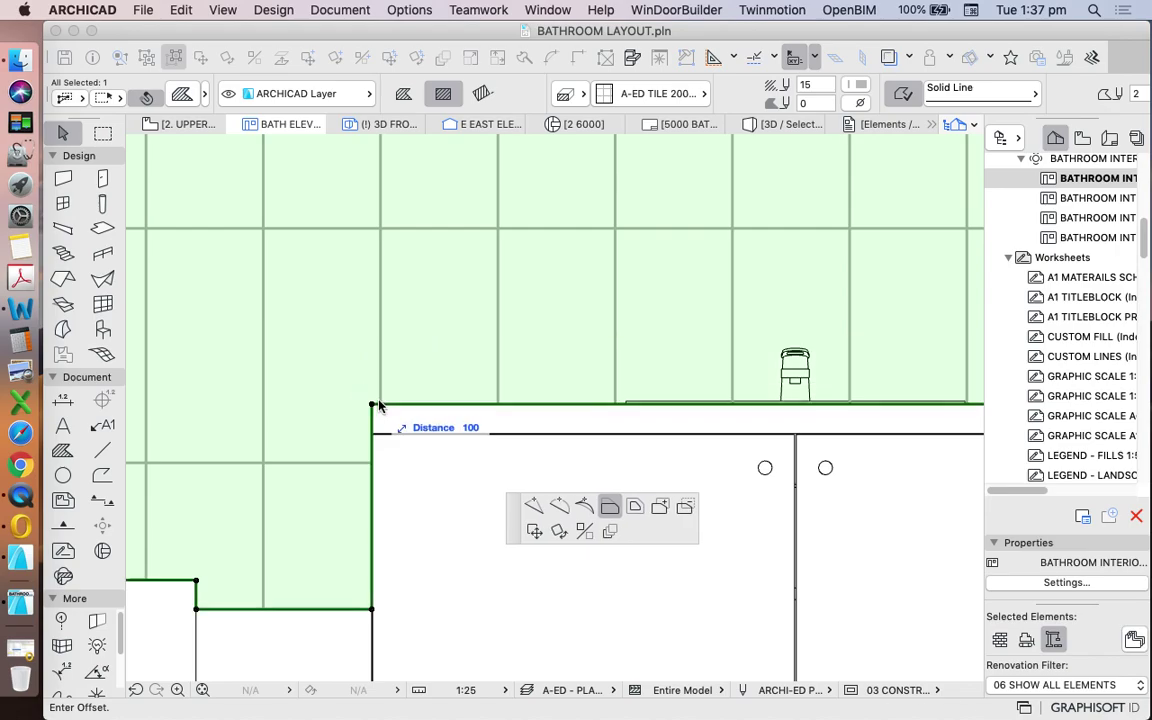
key(Escape)
scroll(599, 455, down, 6)
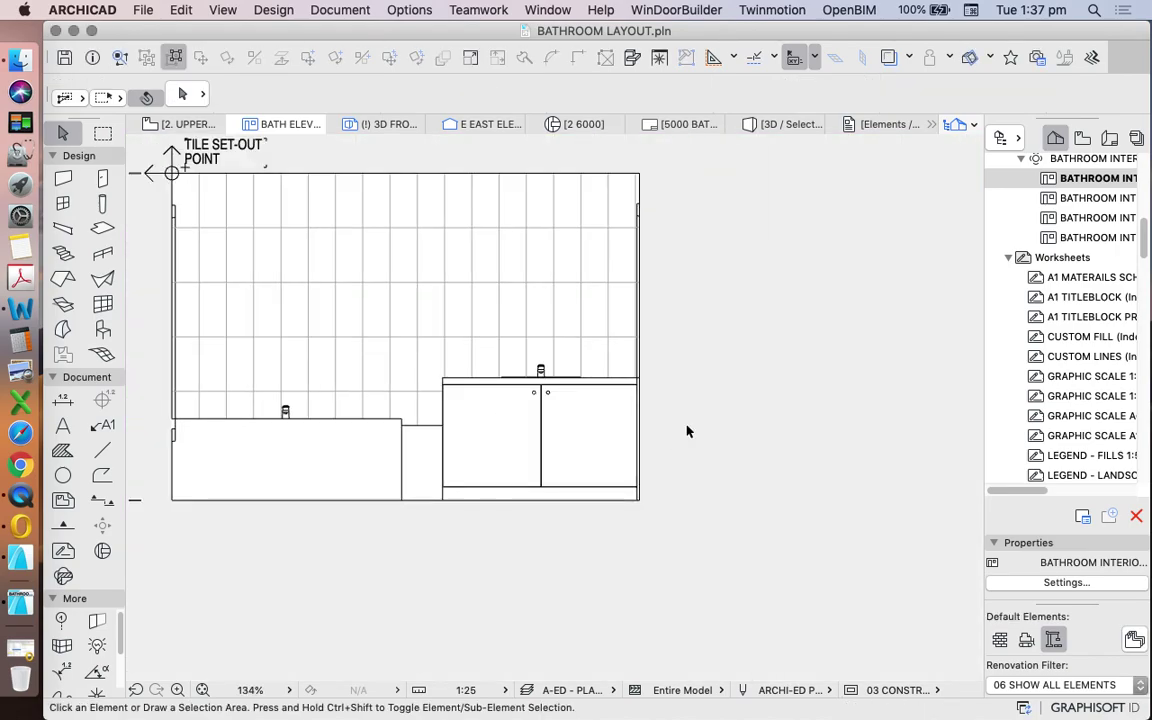
scroll(785, 510, up, 2)
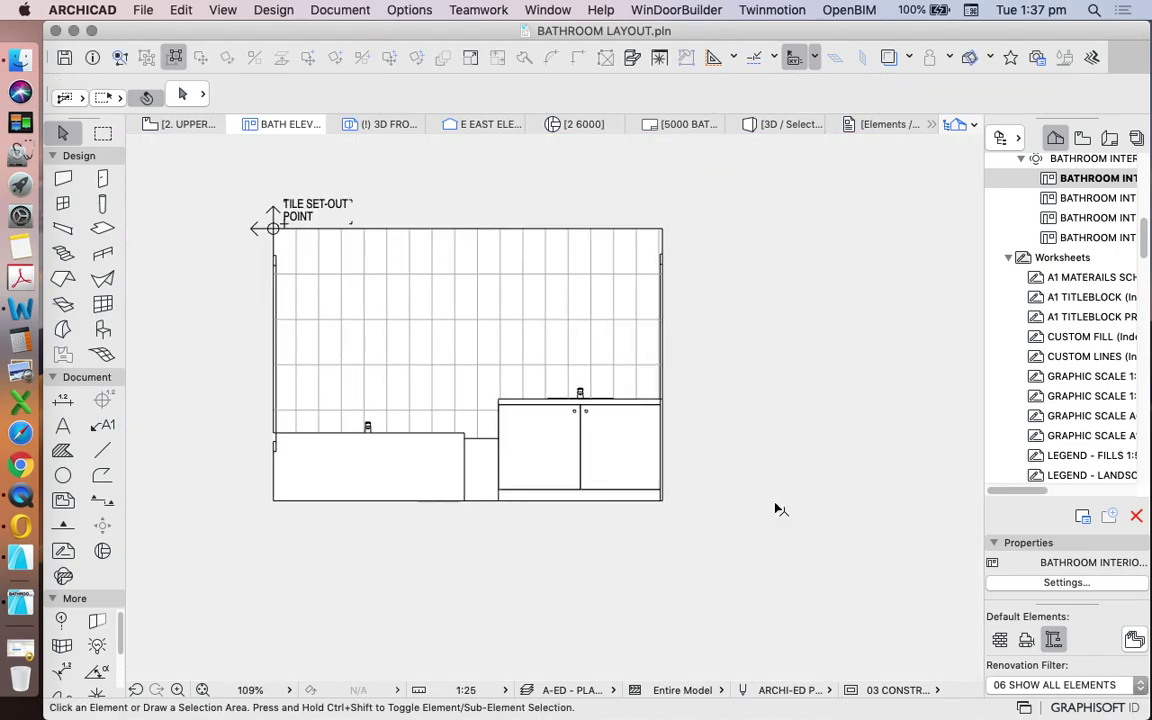
scroll(828, 532, down, 4)
scroll(720, 476, up, 3)
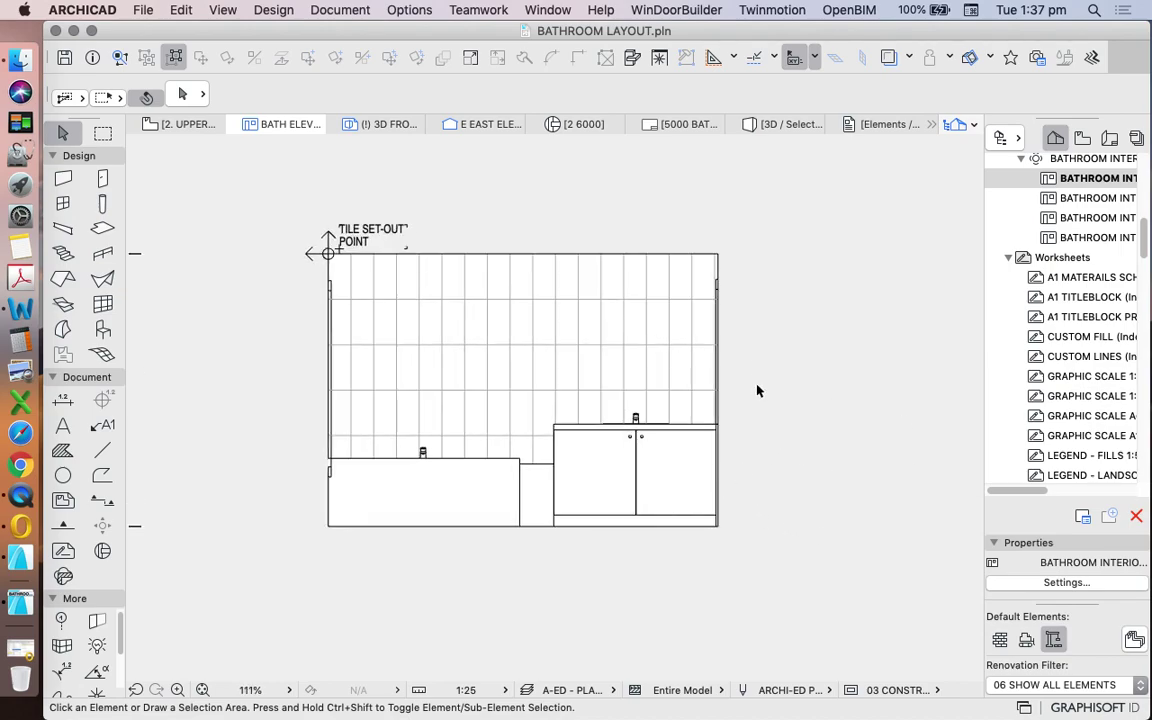
scroll(440, 345, down, 3)
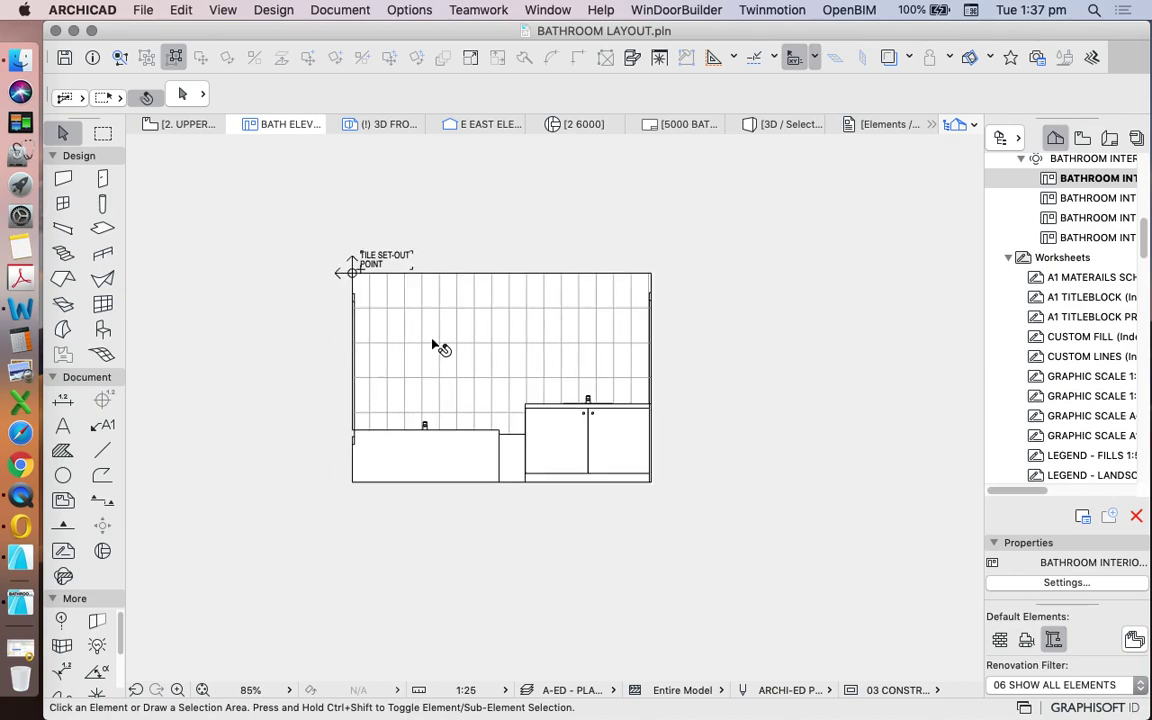
scroll(628, 385, up, 1)
scroll(628, 385, up, 2)
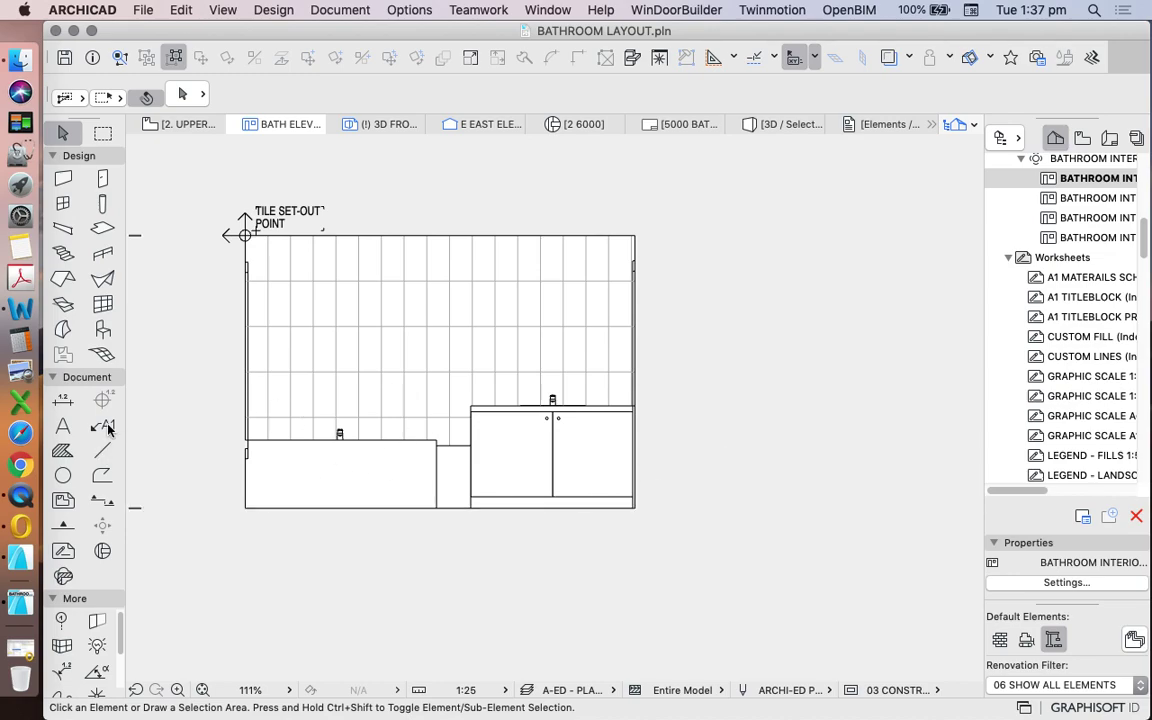
Step: Change the Dimension tool's geometry method and set its layer to ARCHICAD Layer
click(63, 400)
click(574, 97)
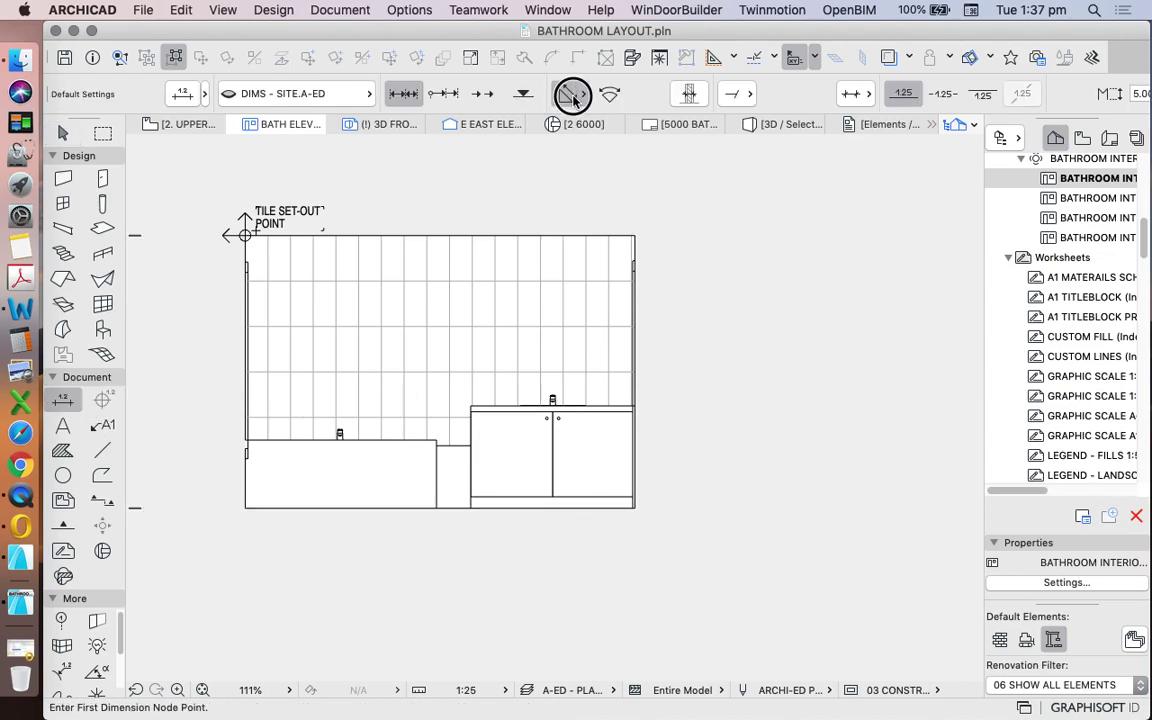
click(579, 111)
scroll(633, 496, up, 4)
click(637, 517)
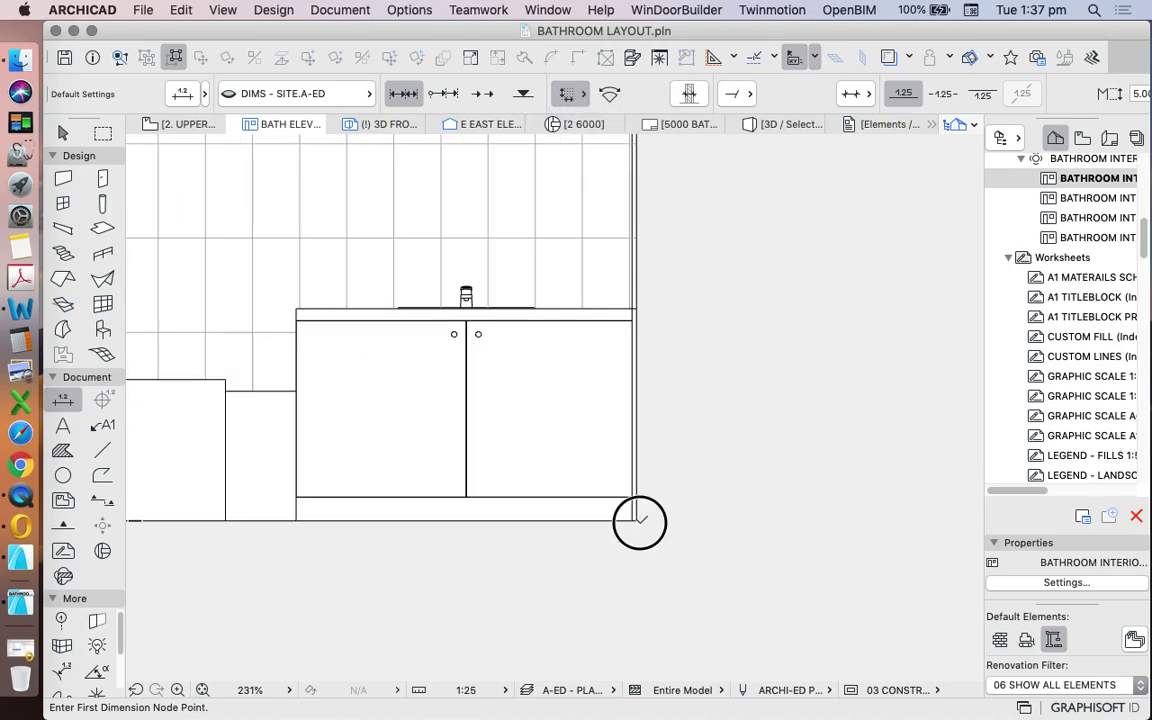
click(967, 228)
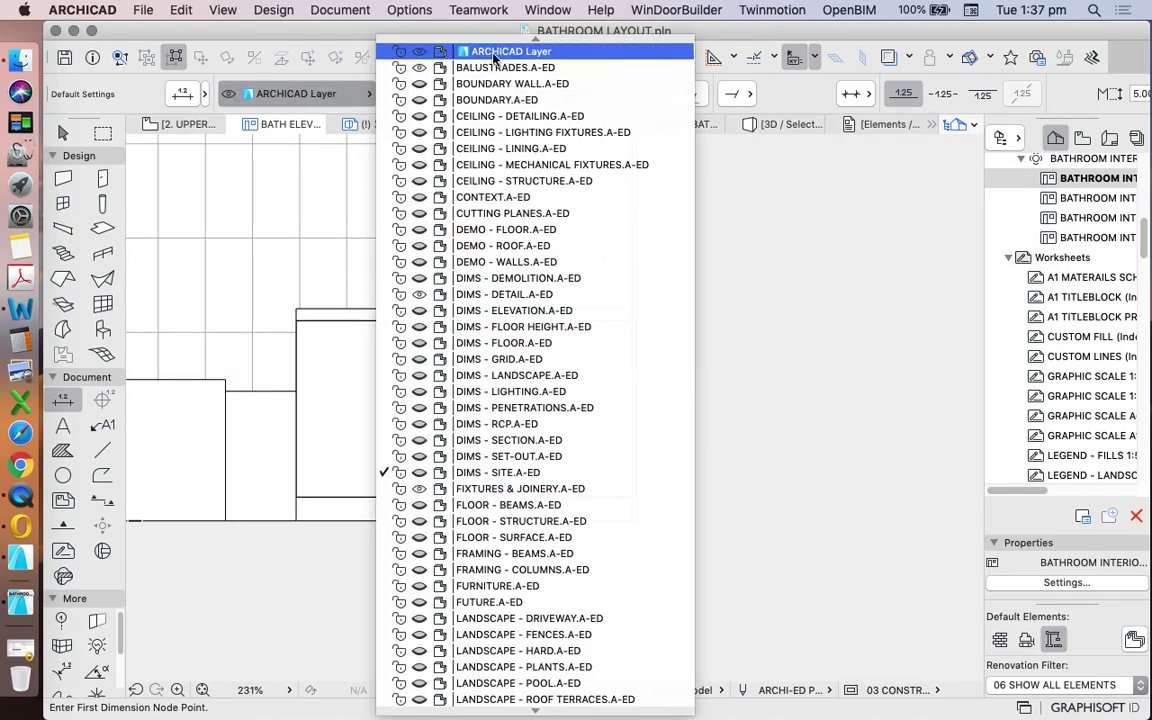
click(443, 47)
Step: Dimension the basin cabinet's height from floor to countertop, placing the dimension outside the wall beside the cabinet
click(641, 520)
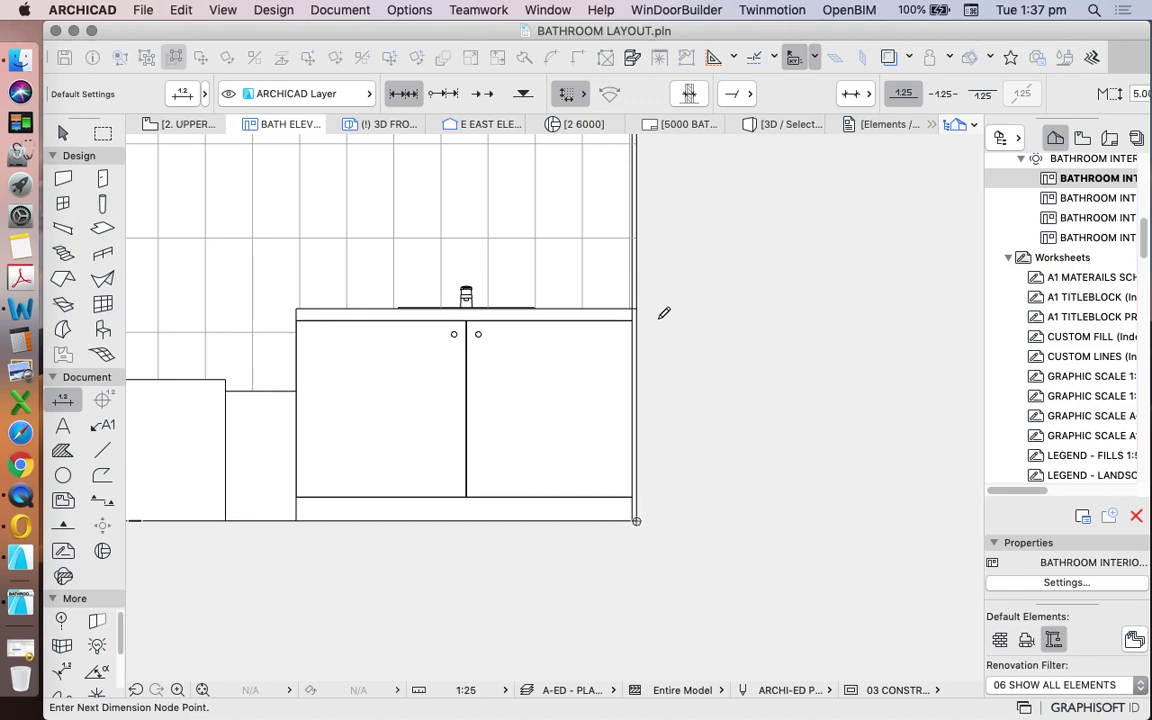
click(636, 309)
double_click(723, 342)
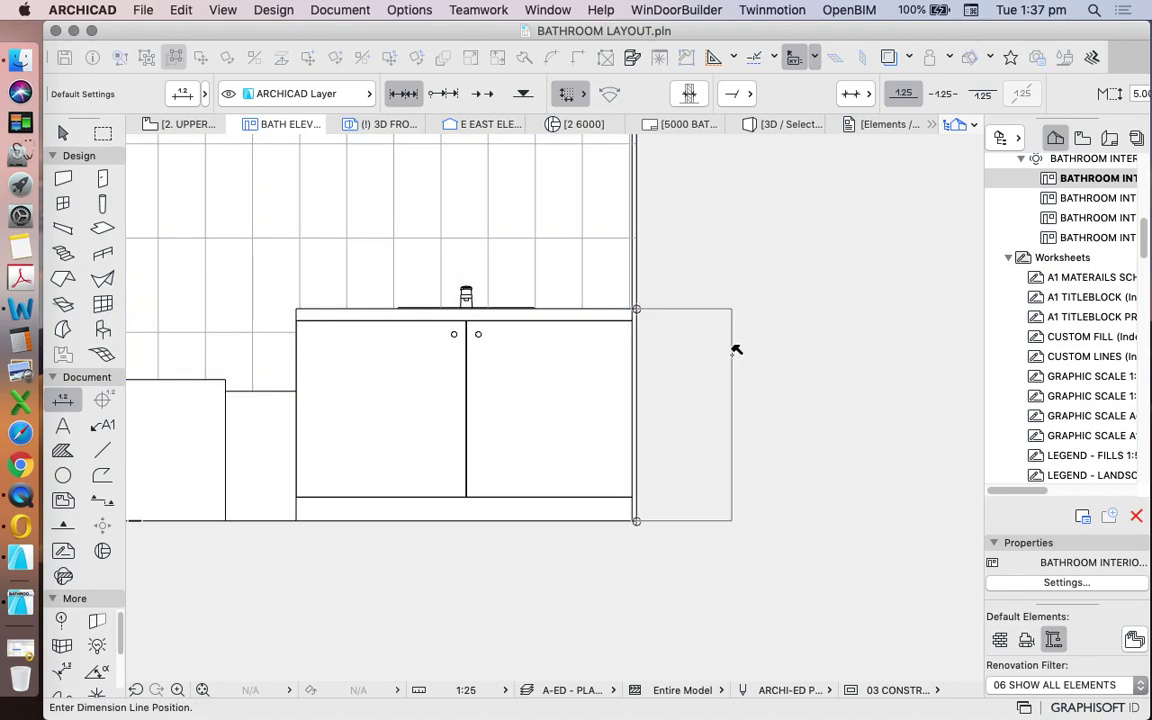
click(733, 346)
scroll(719, 417, up, 3)
scroll(665, 364, down, 6)
scroll(664, 378, down, 2)
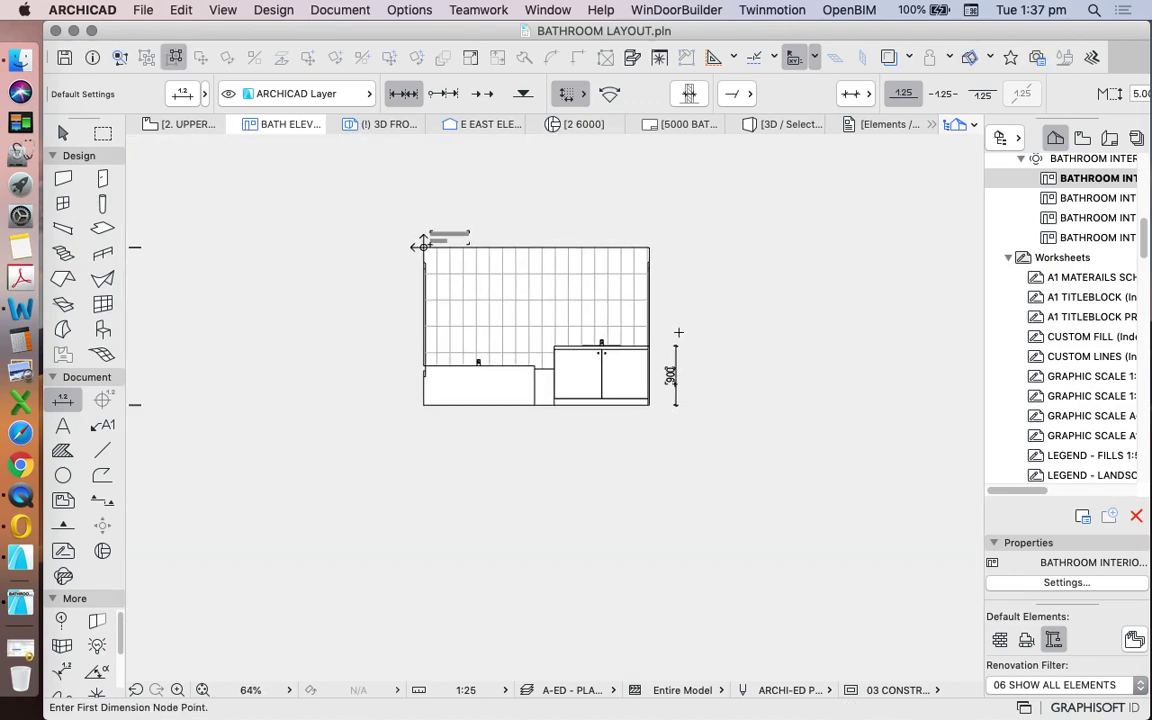
scroll(686, 360, up, 5)
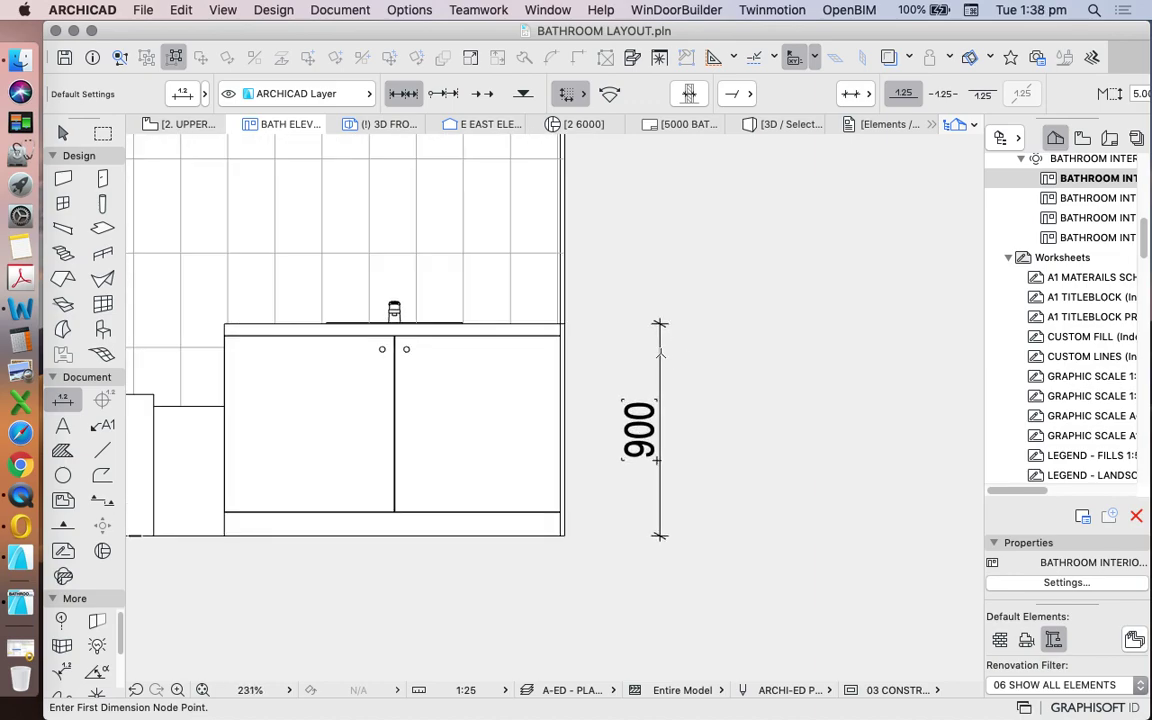
Step: Move the cabinet's height dimension about 209 further out from the wall
key(Escape)
click(659, 359)
scroll(612, 360, down, 3)
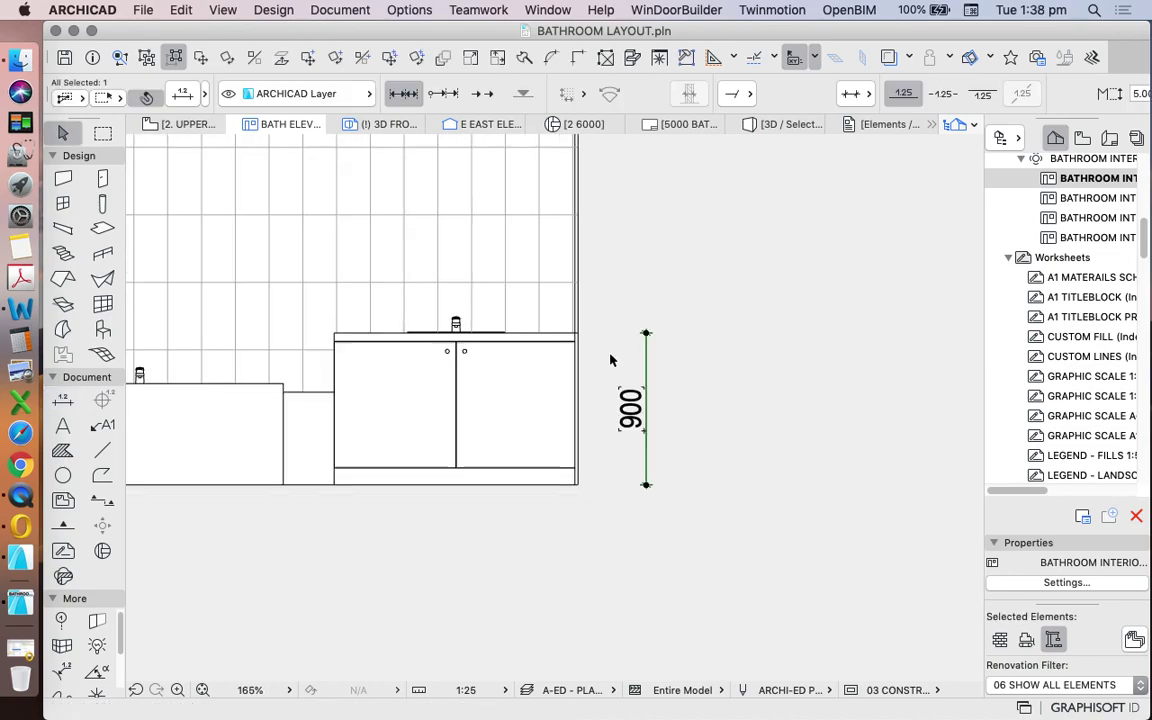
scroll(619, 393, down, 3)
scroll(623, 390, up, 3)
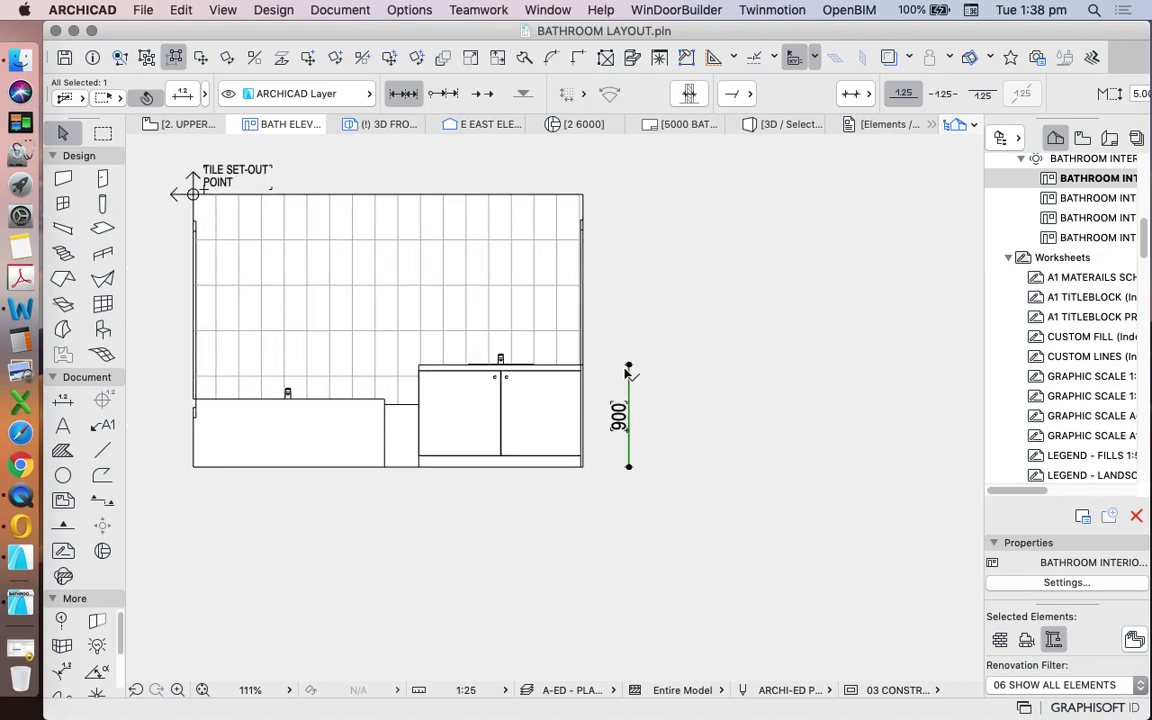
key(Escape)
click(630, 384)
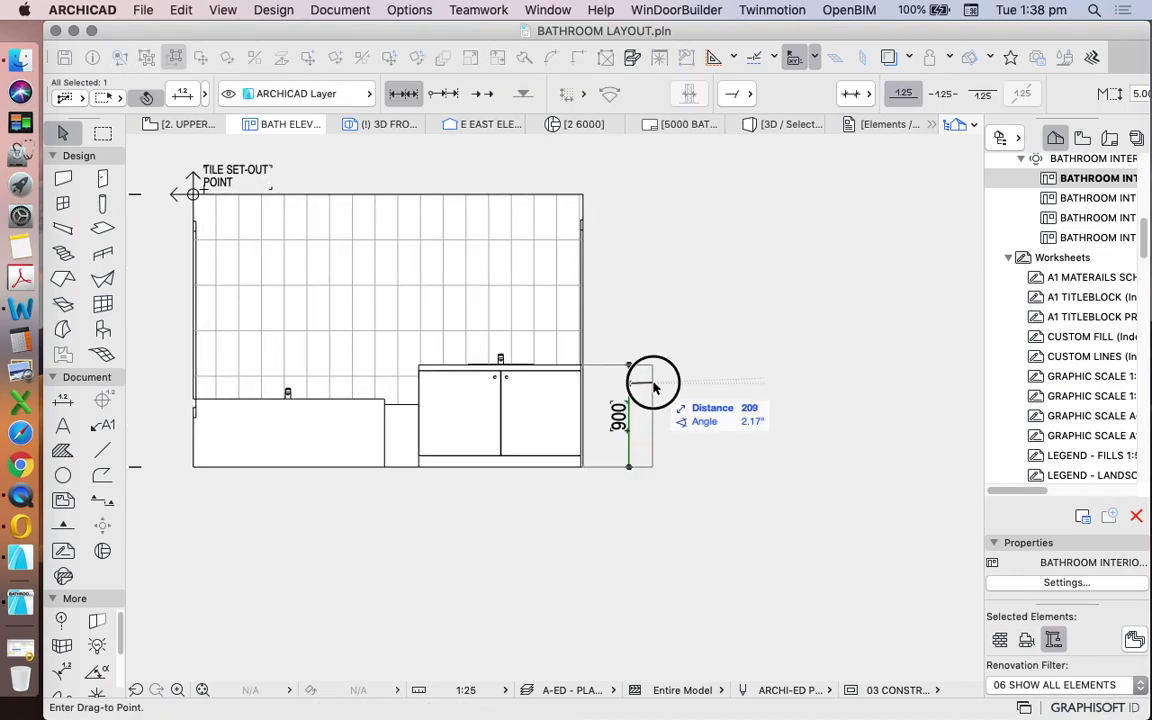
click(653, 384)
Step: Dimension the height of the ledge between bath and cabinet, placing it between the wall and the cabinet's height dimension
click(385, 466)
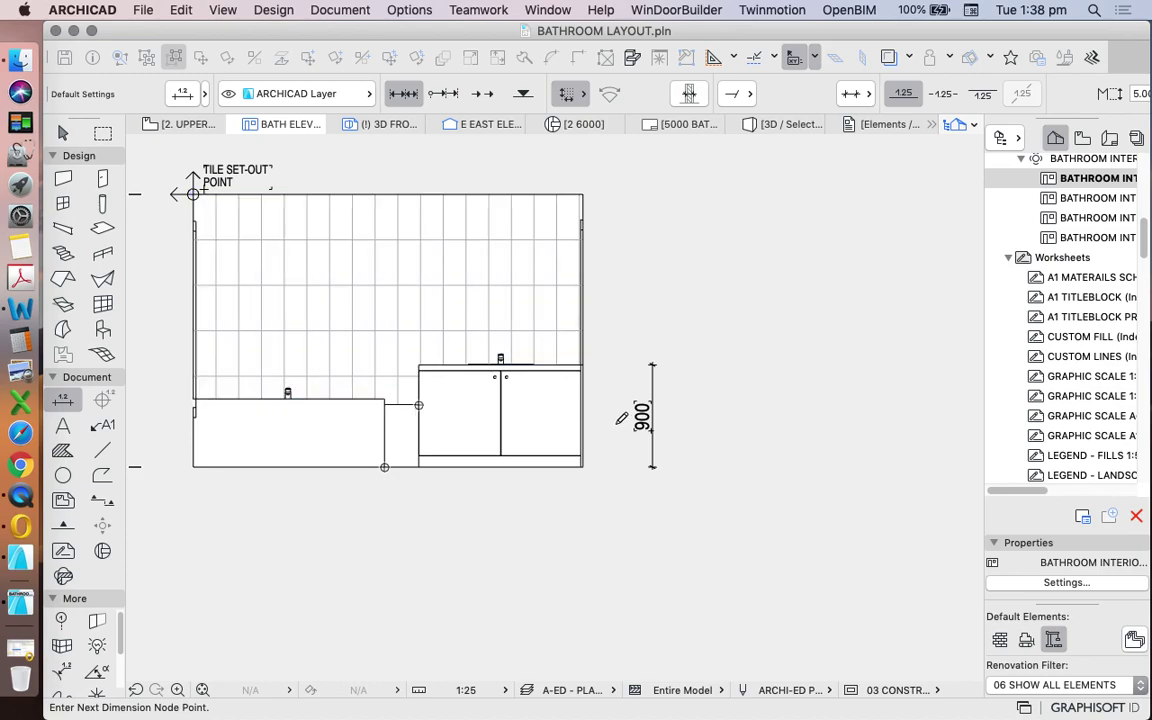
double_click(386, 405)
click(620, 432)
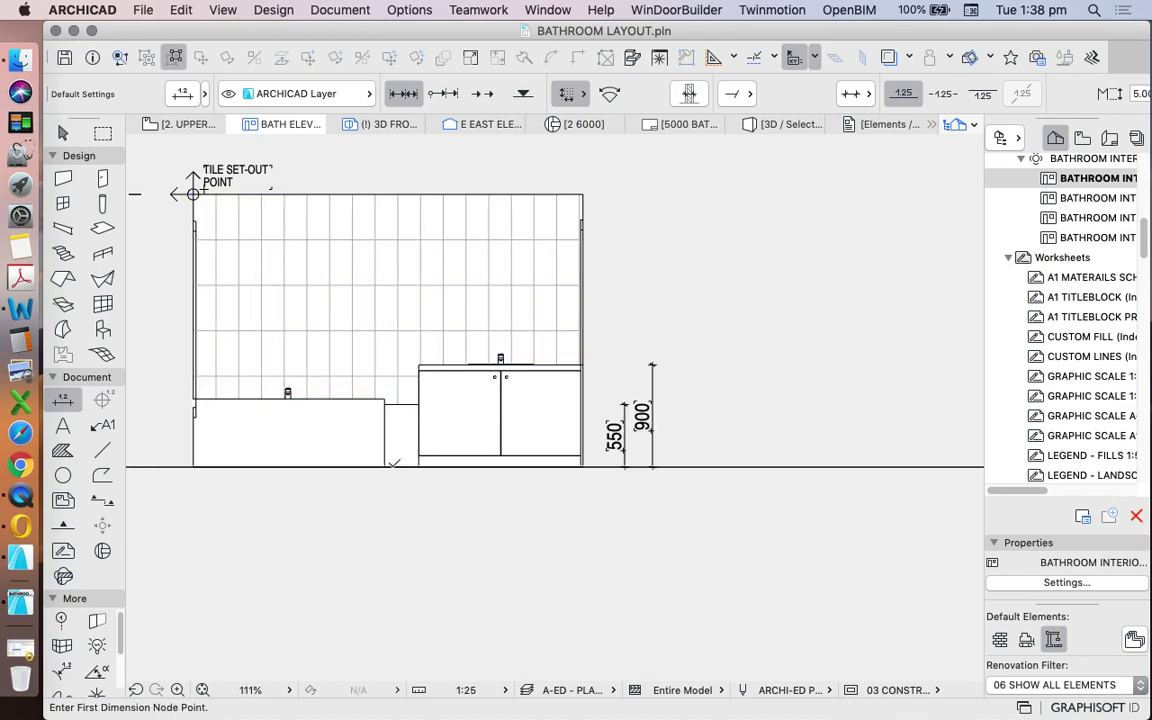
Step: Dimension the bath's height from floor to rim, placing the dimension outside the wall at the bath end
click(385, 466)
click(385, 400)
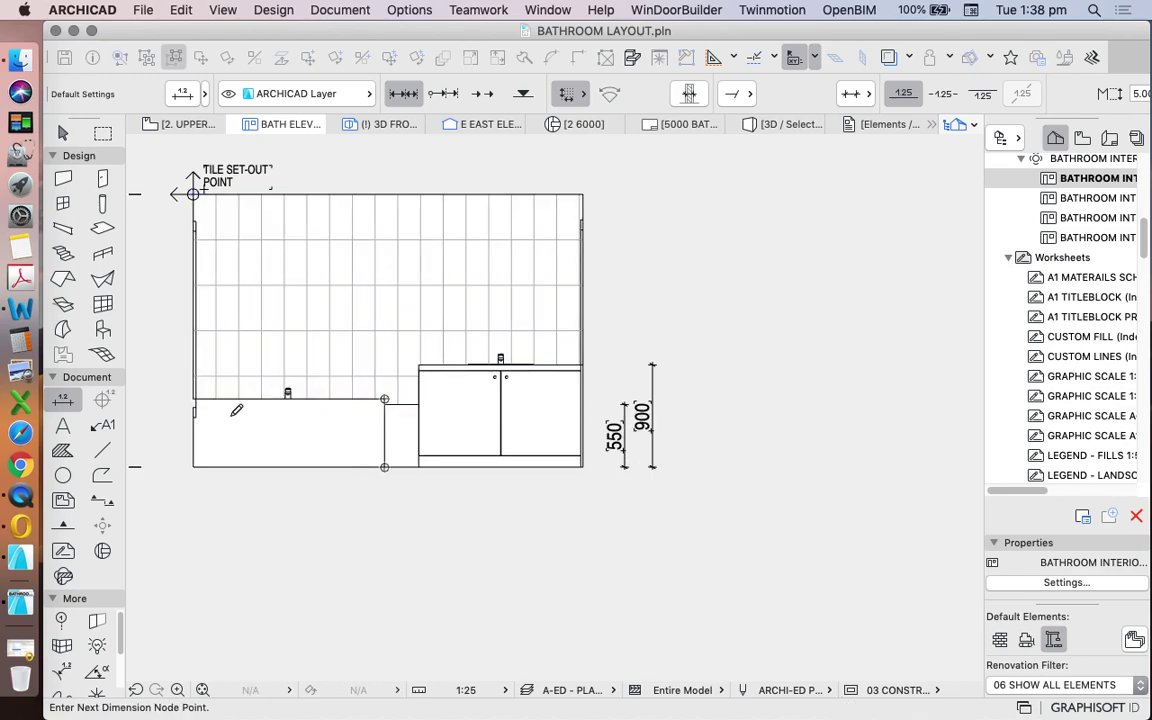
double_click(175, 424)
click(175, 425)
key(Escape)
Step: Move the ledge and cabinet height dimensions closer to the wall beside the cabinet
scroll(592, 463, up, 5)
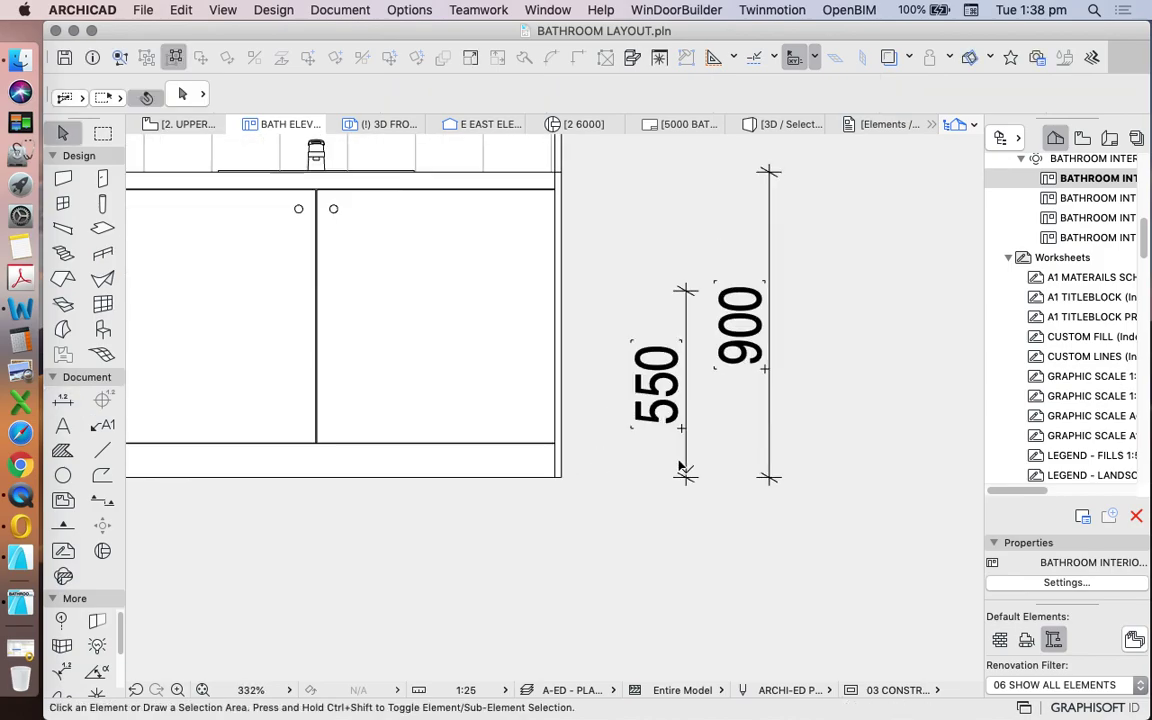
drag(679, 466, 670, 442)
click(628, 444)
click(764, 437)
drag(764, 437, 733, 441)
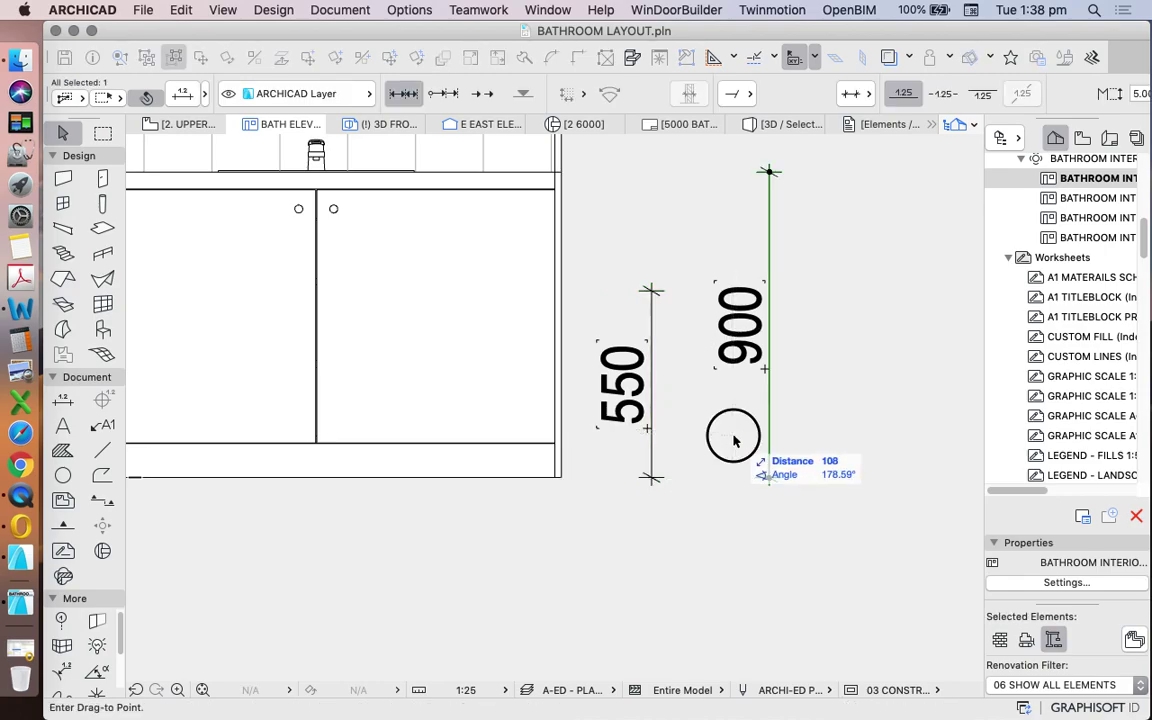
click(690, 441)
Step: Delete the ledge and cabinet height dimensions beside the wall
scroll(743, 398, down, 6)
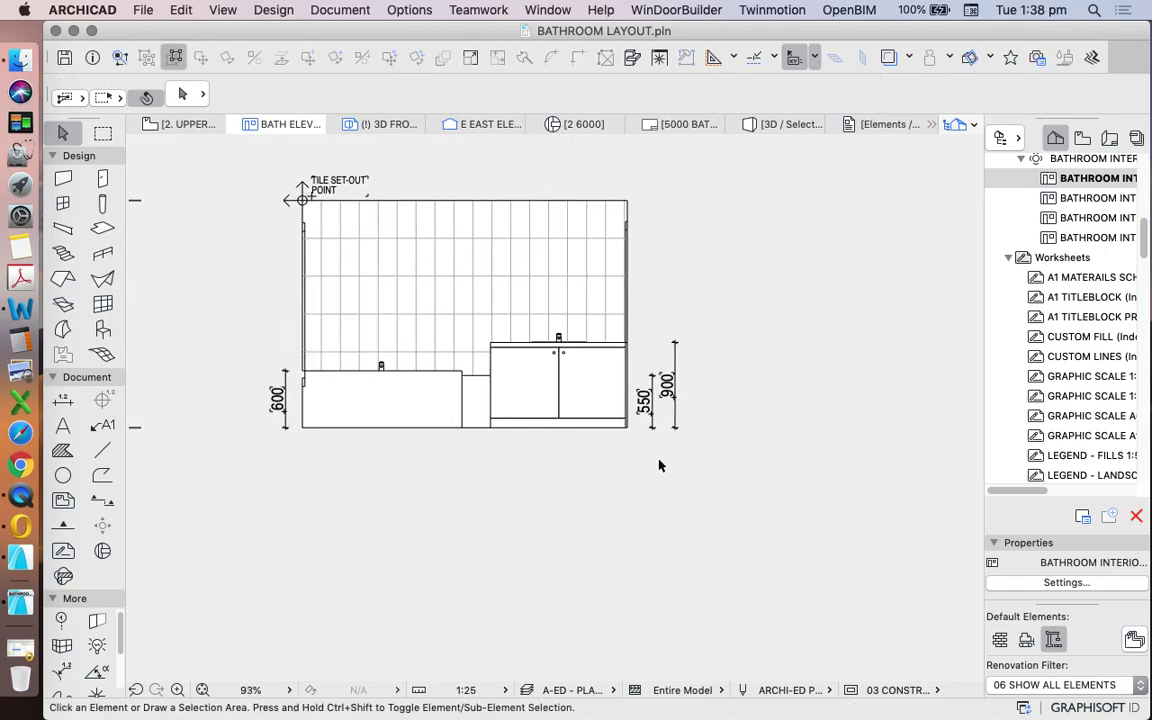
scroll(739, 415, up, 4)
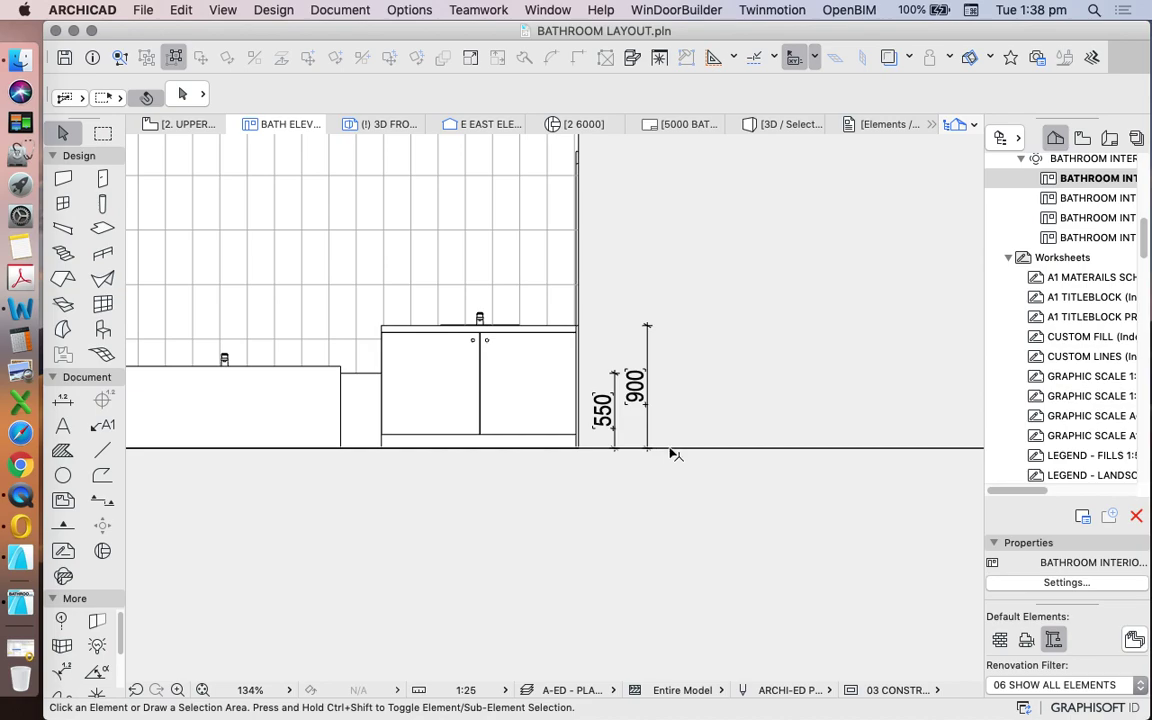
drag(661, 481, 609, 355)
key(Delete)
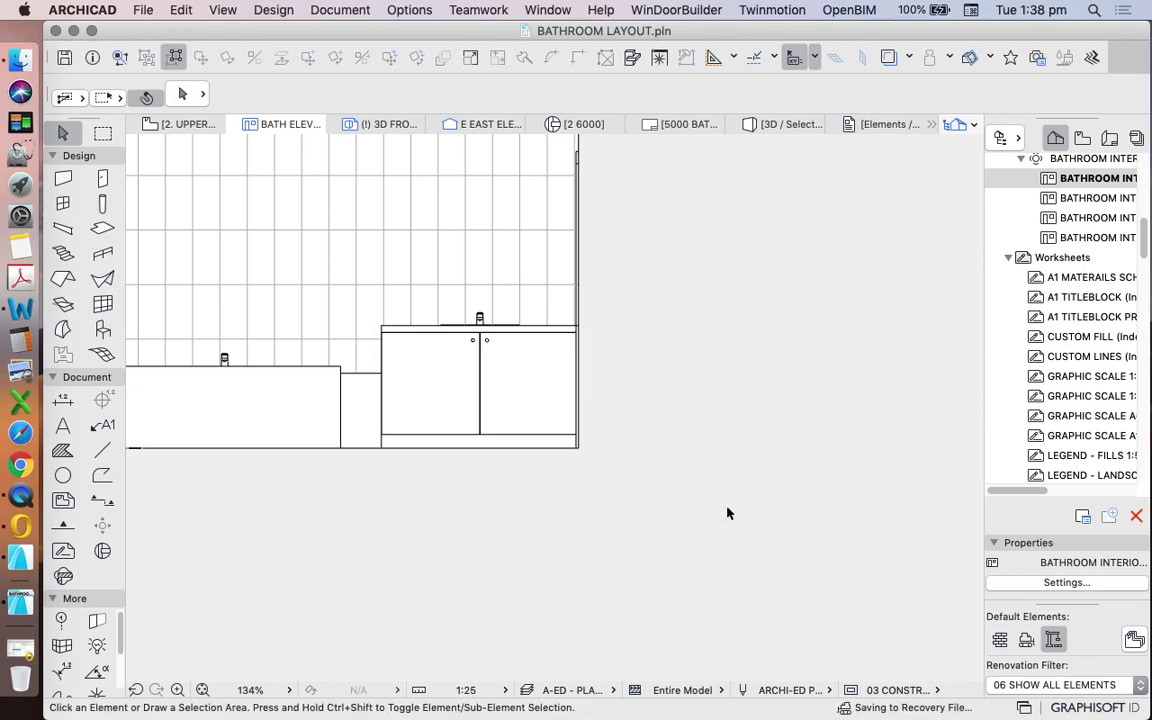
scroll(561, 364, down, 3)
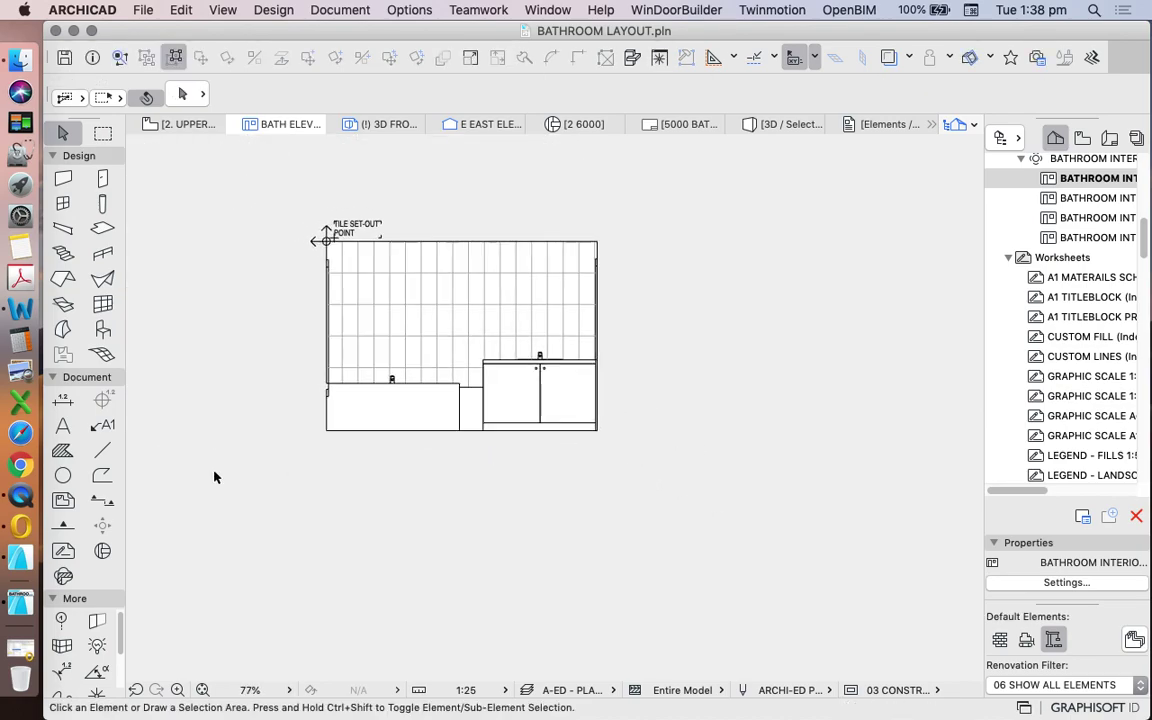
Step: Draw a horizontal dash-dot line level with the basin cabinet's countertop, extending out past the wall
click(102, 450)
scroll(655, 350, up, 5)
click(702, 93)
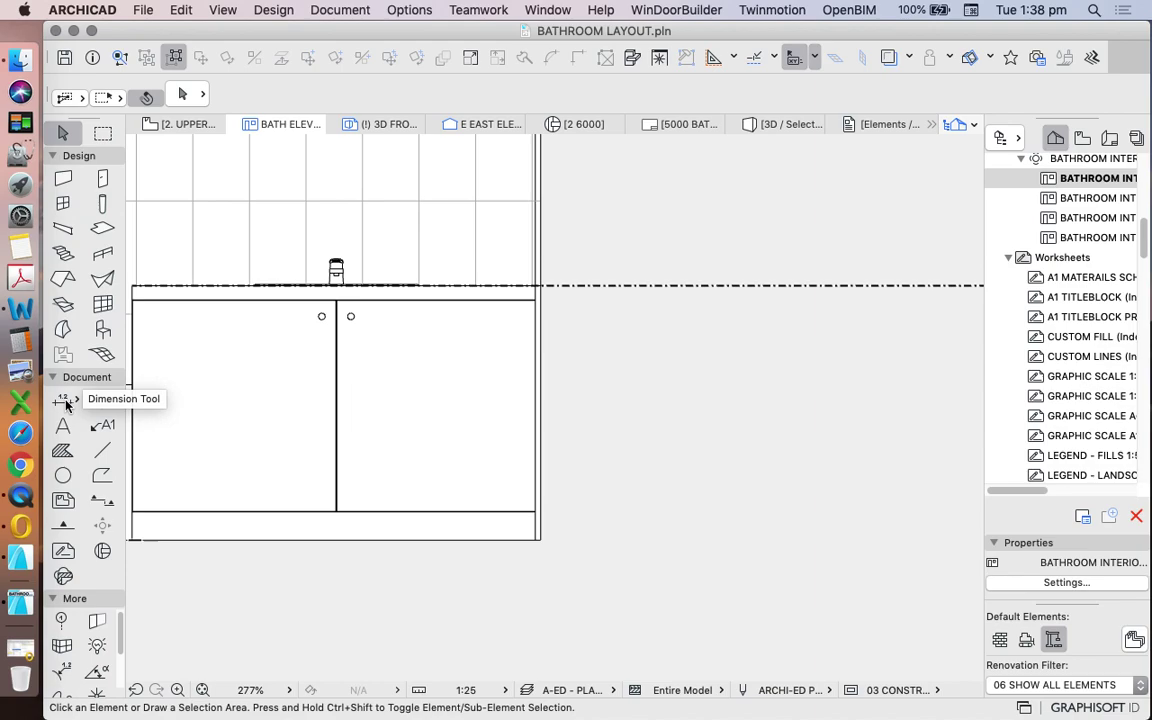
Step: Place an elevation dimension on the countertop level line outside the wall beside the basin cabinet
click(64, 402)
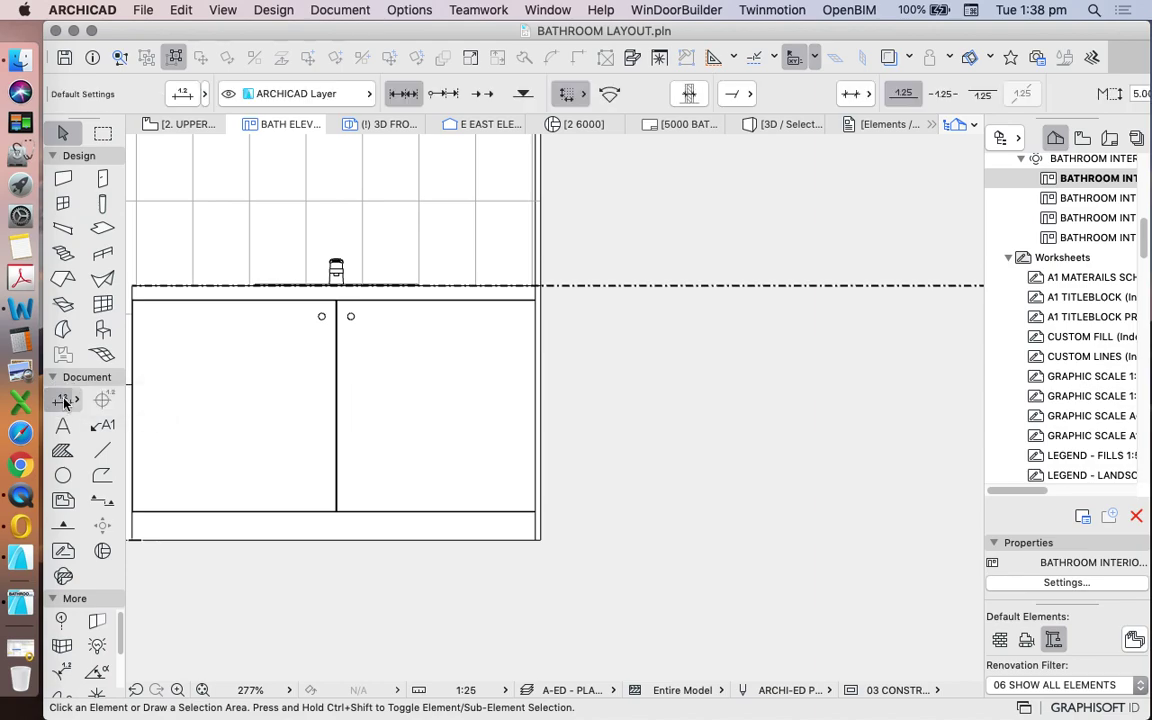
click(522, 94)
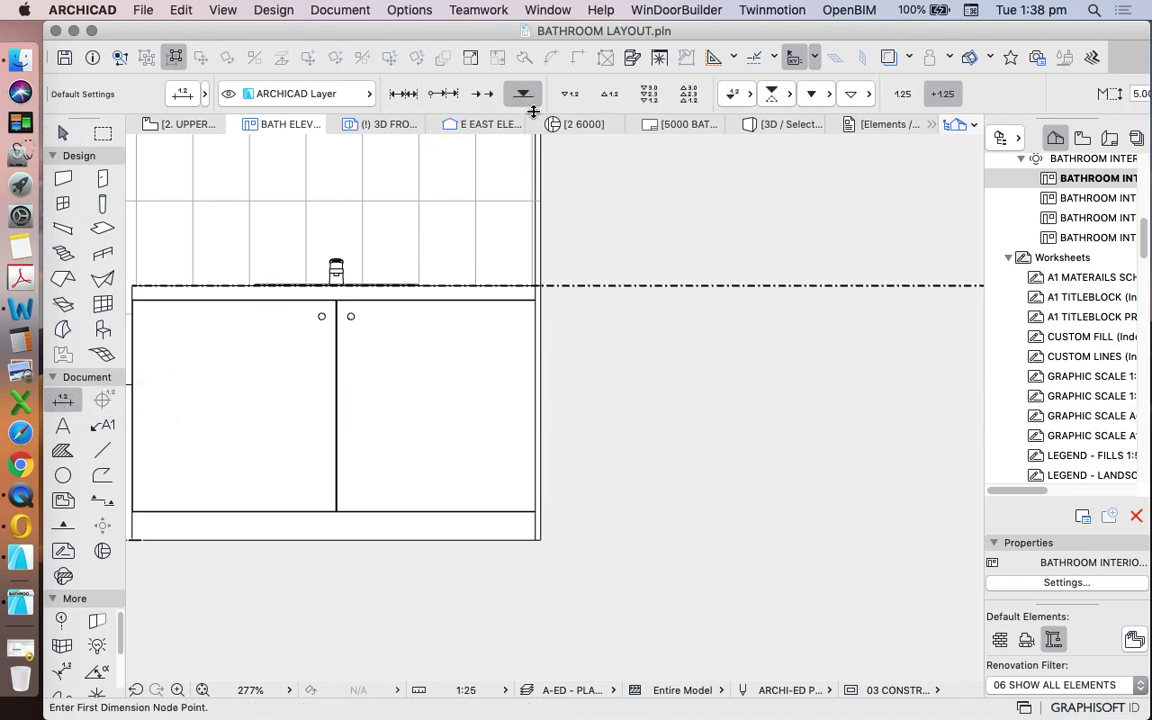
scroll(589, 267, down, 5)
click(758, 272)
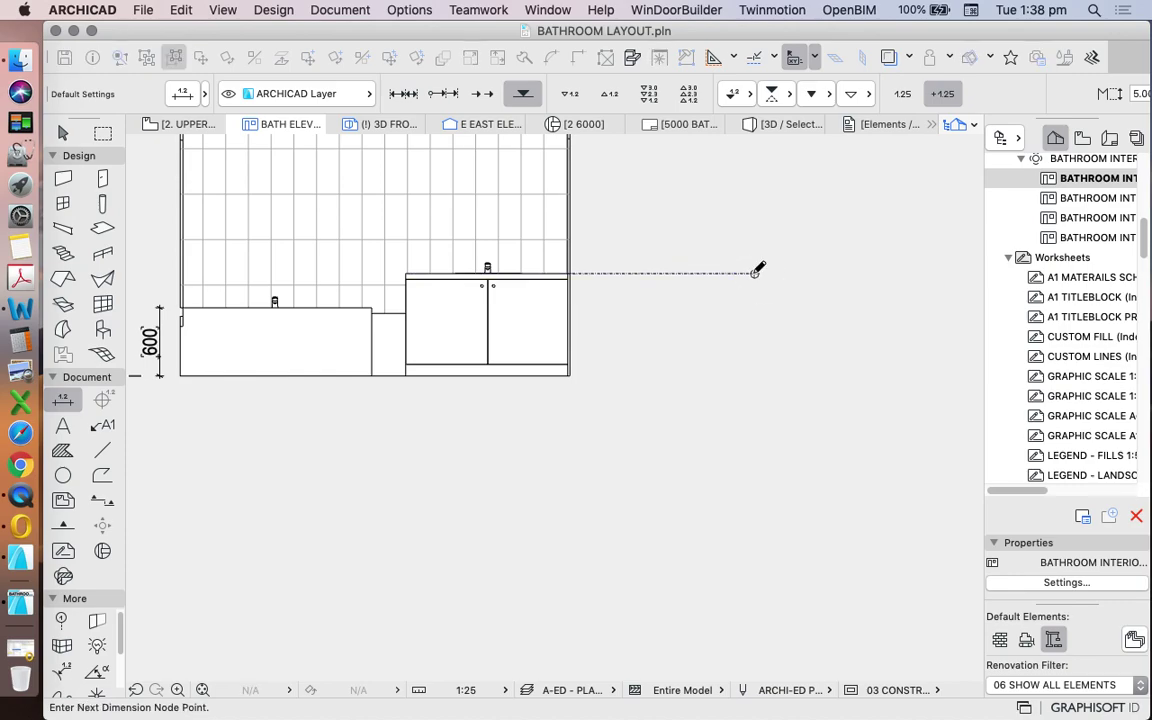
double_click(729, 269)
double_click(726, 267)
key(Escape)
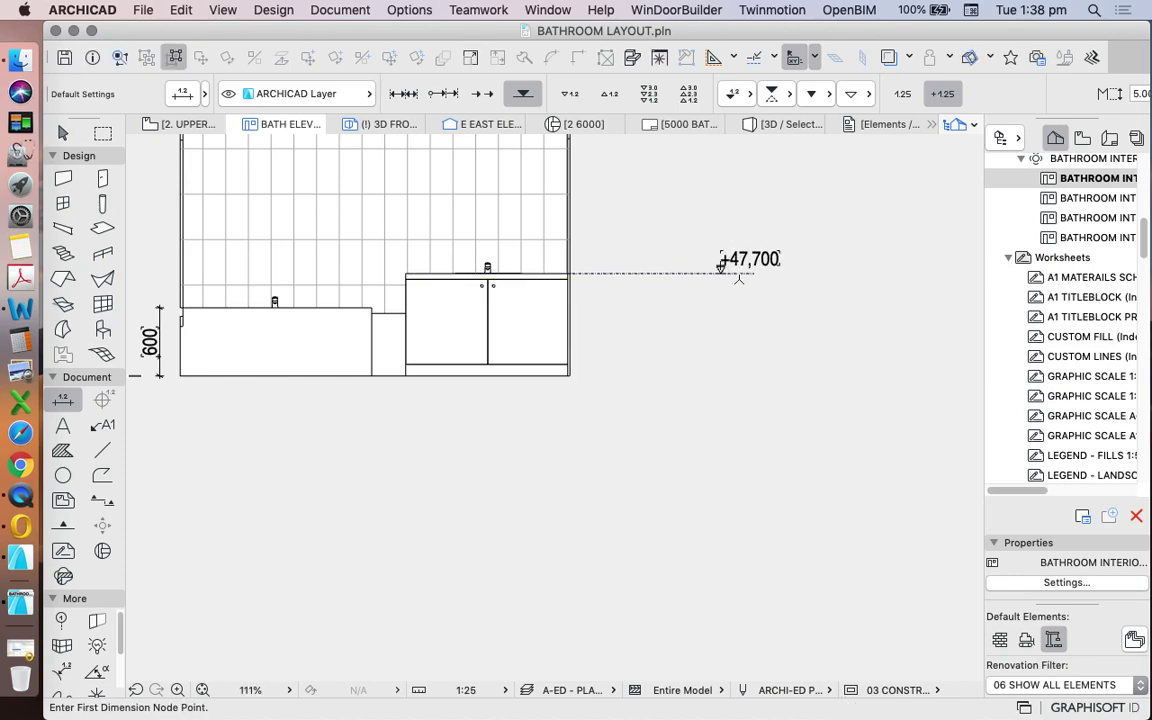
key(Escape)
Step: Change the elevation dimension's marker to the style with the value beside the triangle and set its text height to 3.00 mm
scroll(736, 269, up, 1)
scroll(718, 271, up, 8)
drag(732, 268, 512, 265)
scroll(707, 269, down, 4)
scroll(387, 154, down, 3)
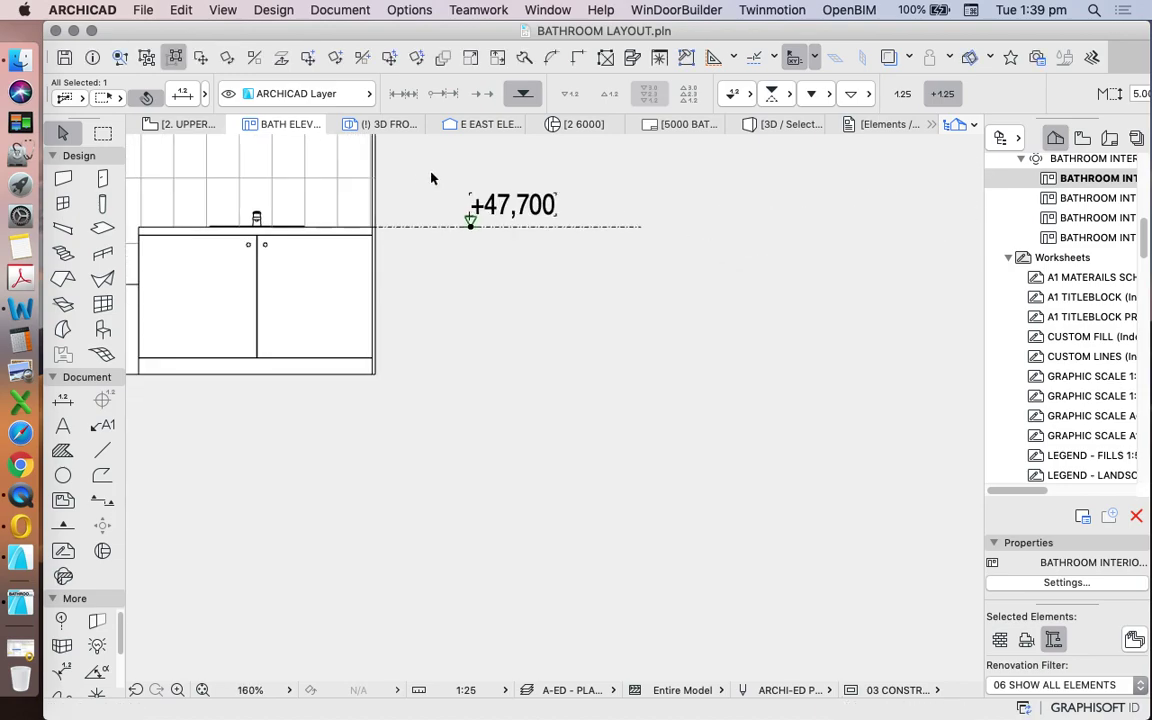
click(182, 93)
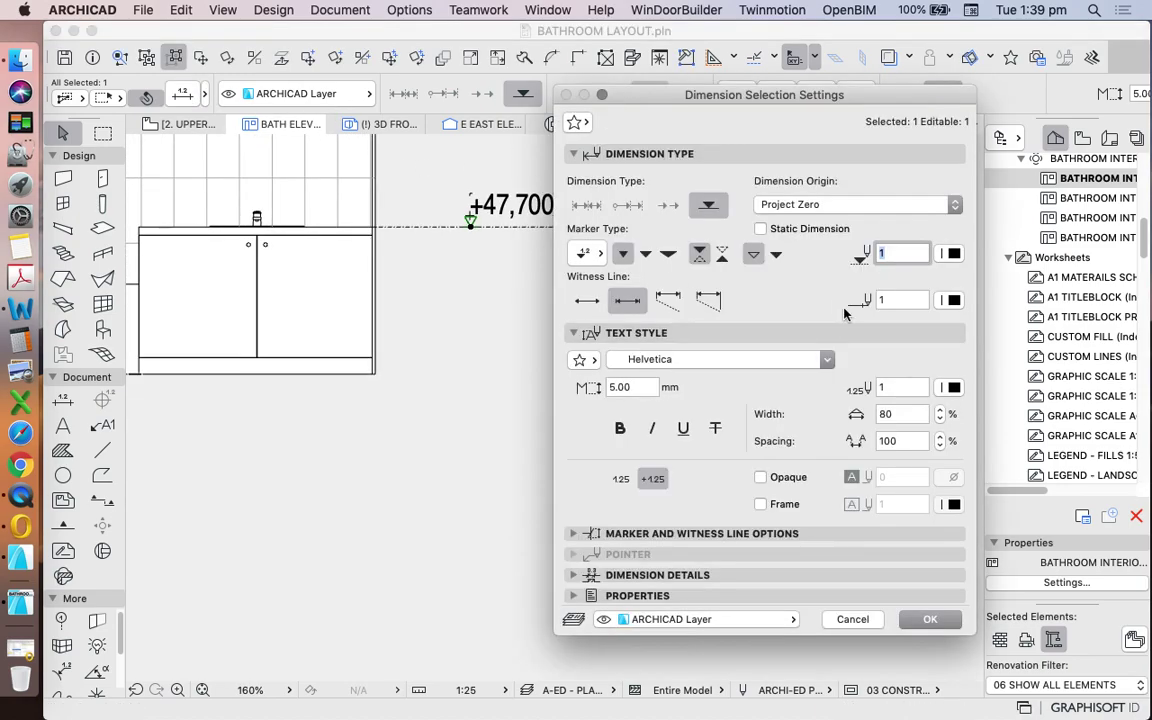
click(584, 253)
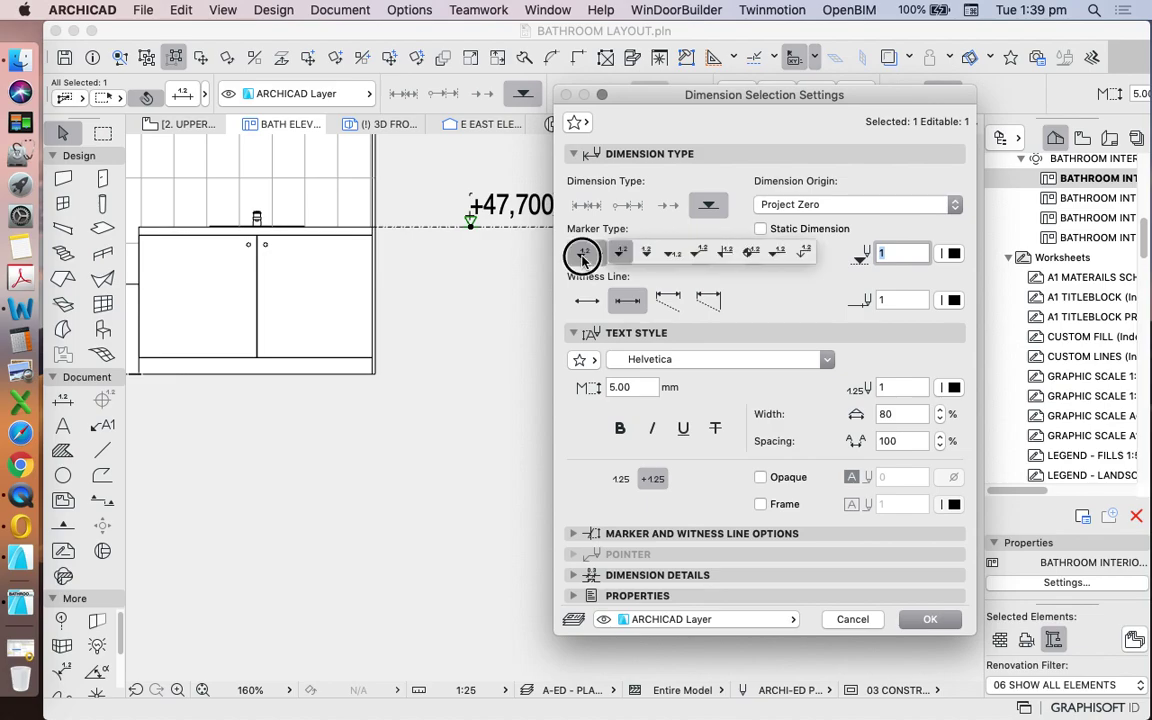
click(668, 254)
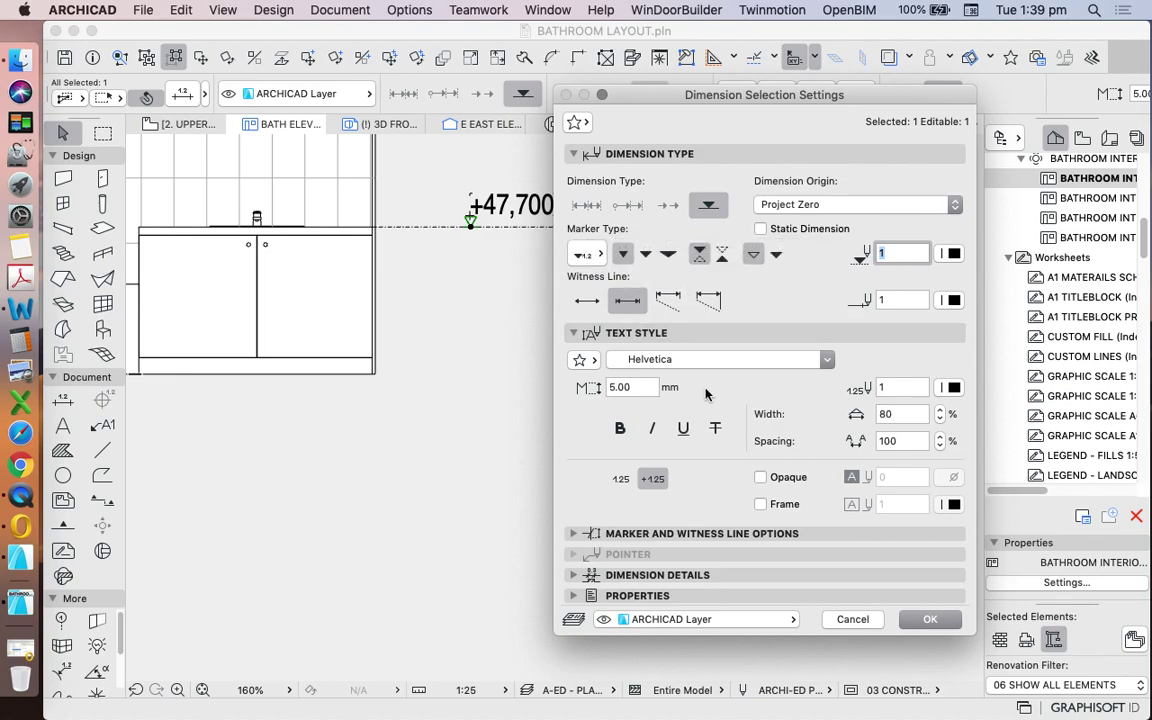
click(640, 387)
text(3)
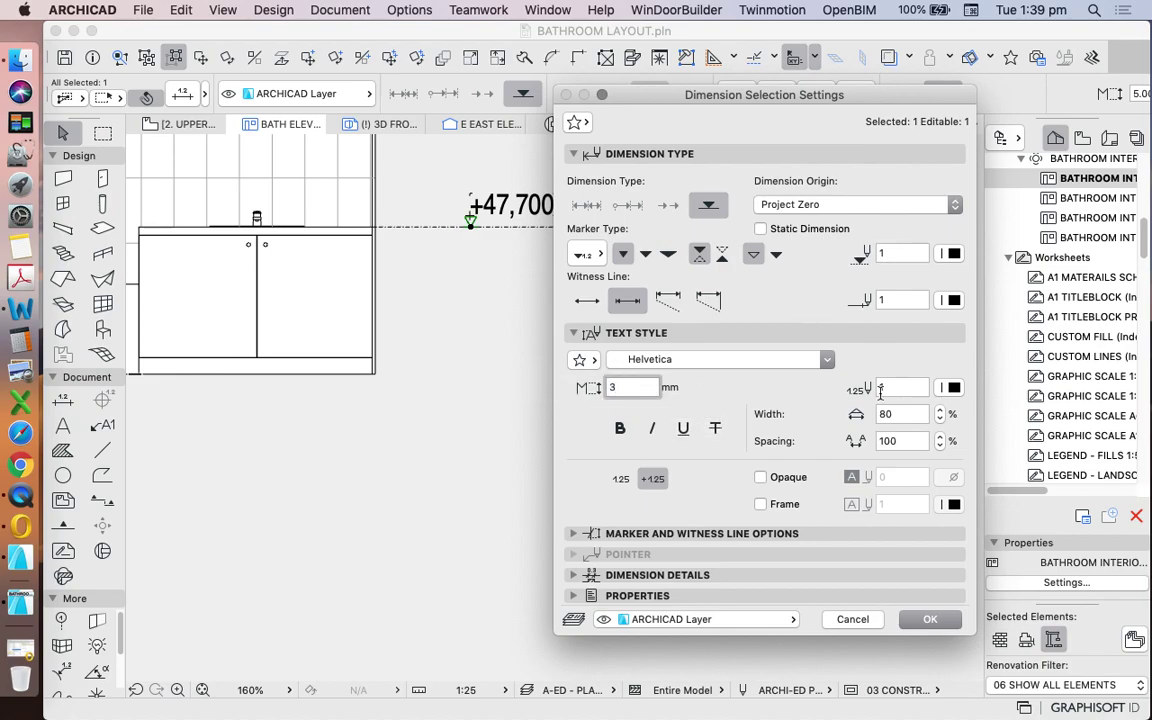
text(.00)
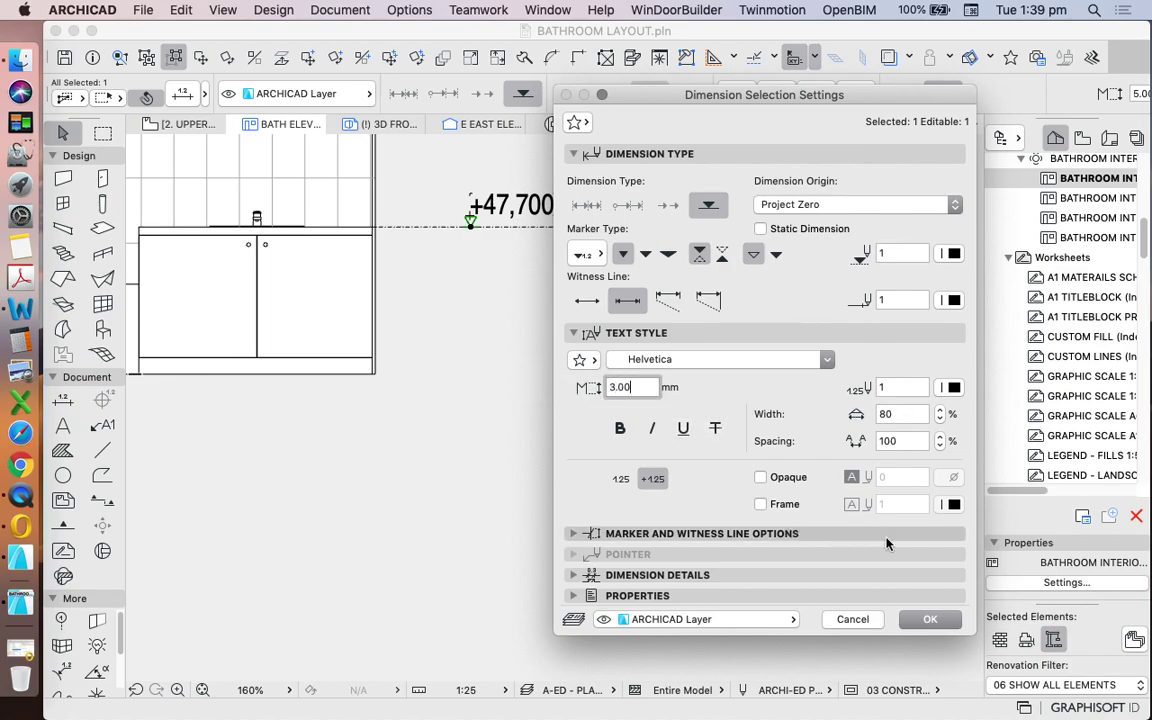
click(928, 617)
Step: Copy the "TILE SET-OUT POINT" text to just above the countertop level line and widen the copy's text block
scroll(468, 231, up, 5)
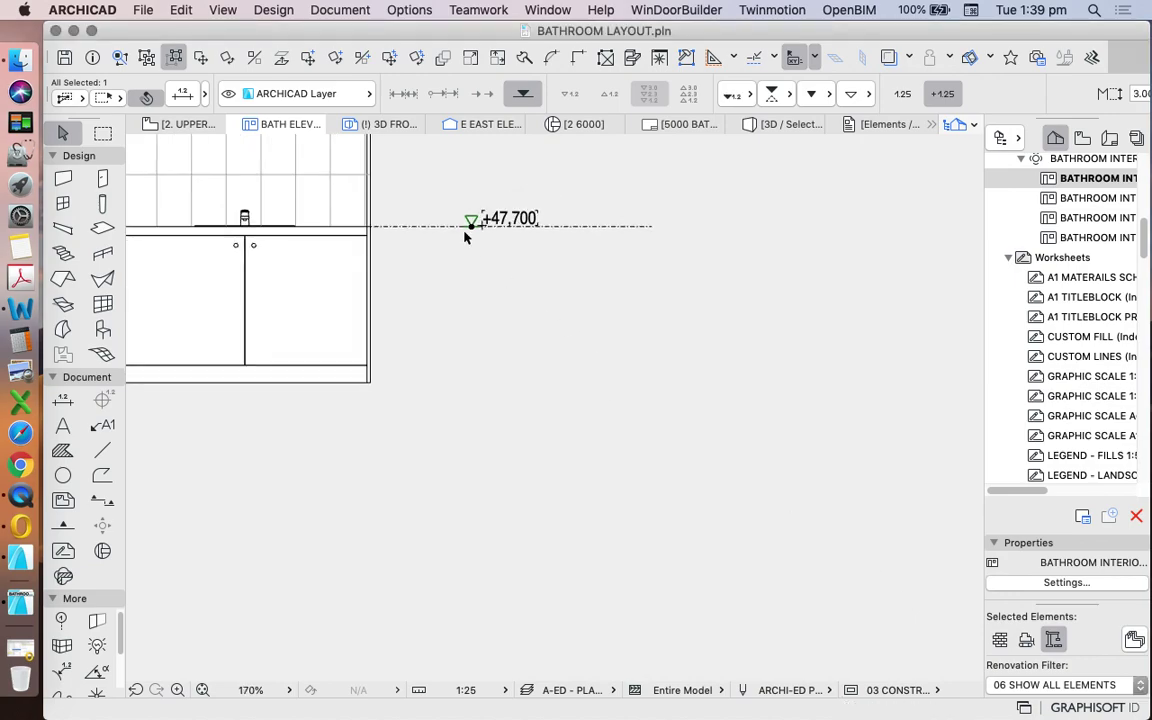
scroll(493, 259, down, 5)
scroll(573, 200, up, 8)
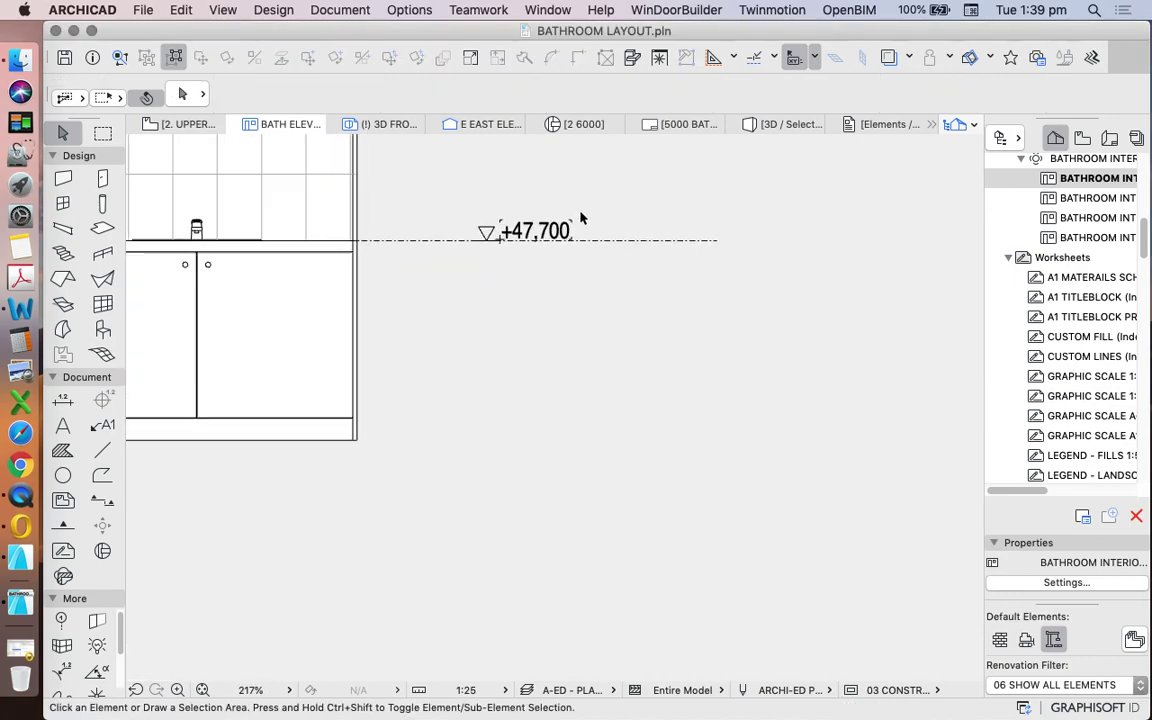
scroll(537, 300, down, 6)
scroll(536, 298, down, 5)
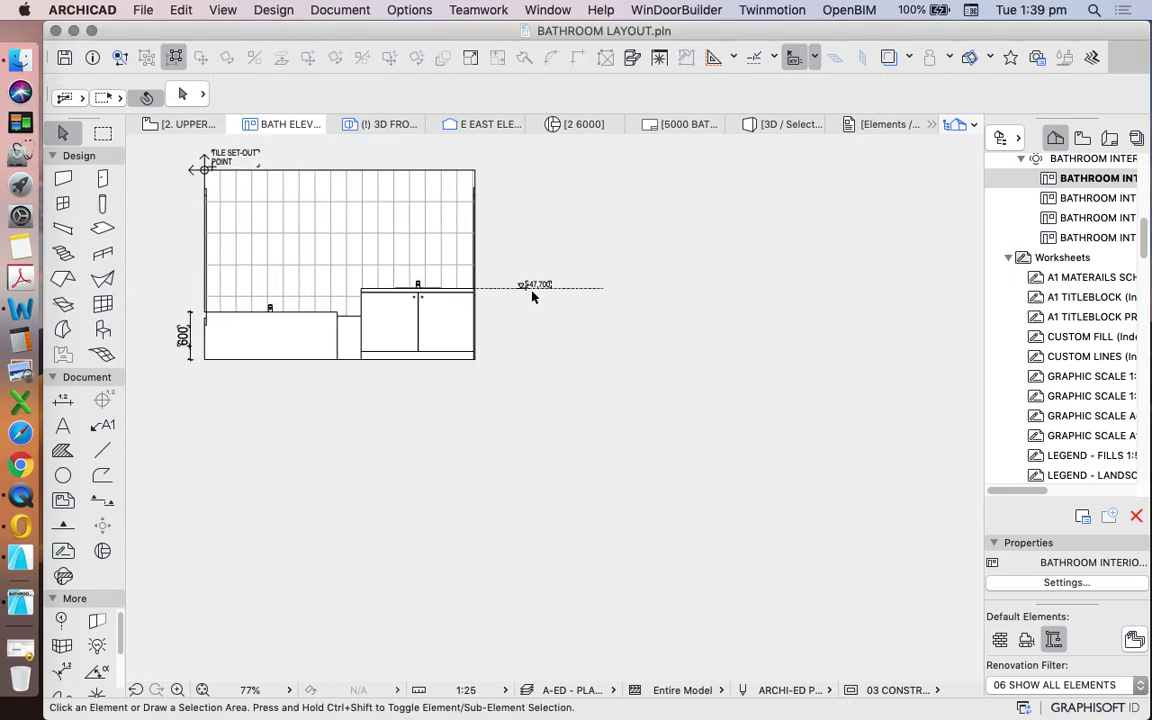
click(234, 157)
click(307, 56)
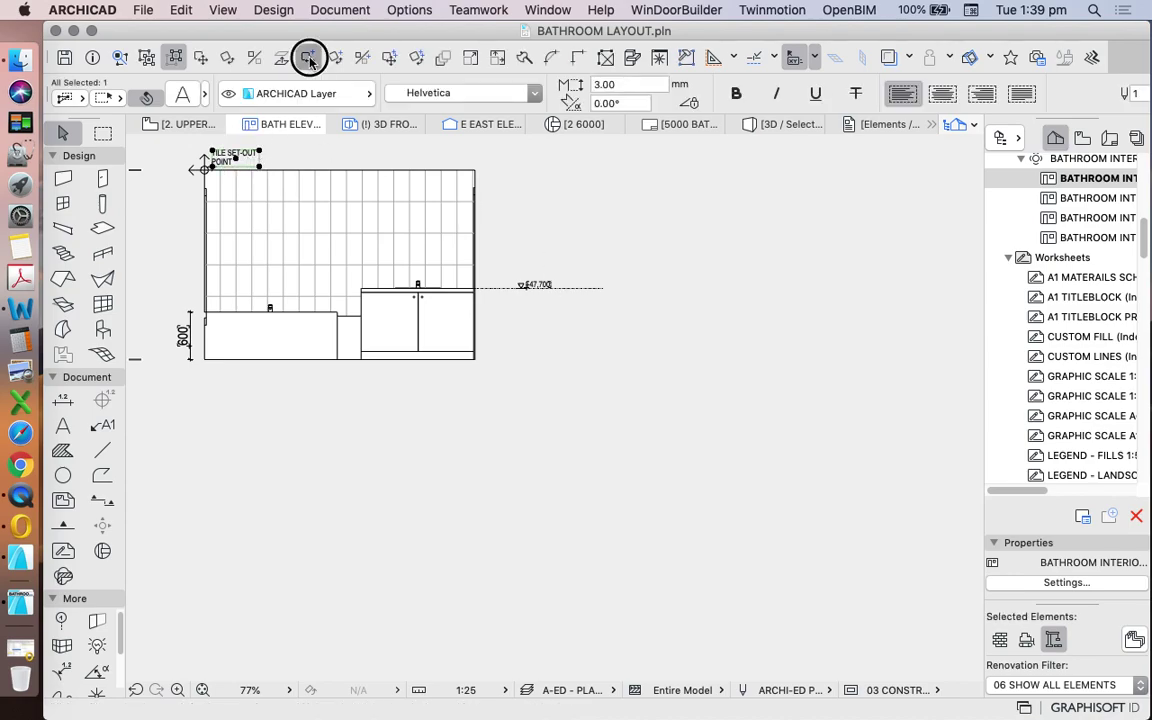
click(234, 158)
click(598, 267)
scroll(580, 273, up, 3)
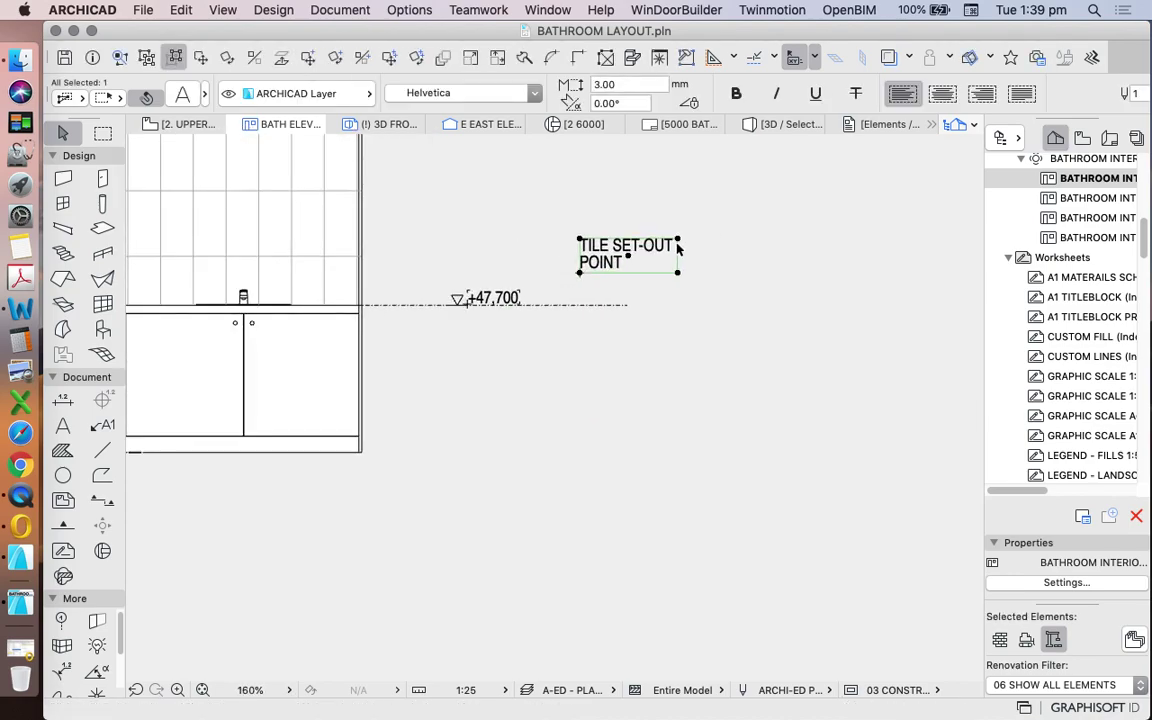
click(679, 238)
click(717, 271)
Step: Replace the copied text with "COUNTER TOP" and move it onto the level line beside the elevation marker
double_click(689, 257)
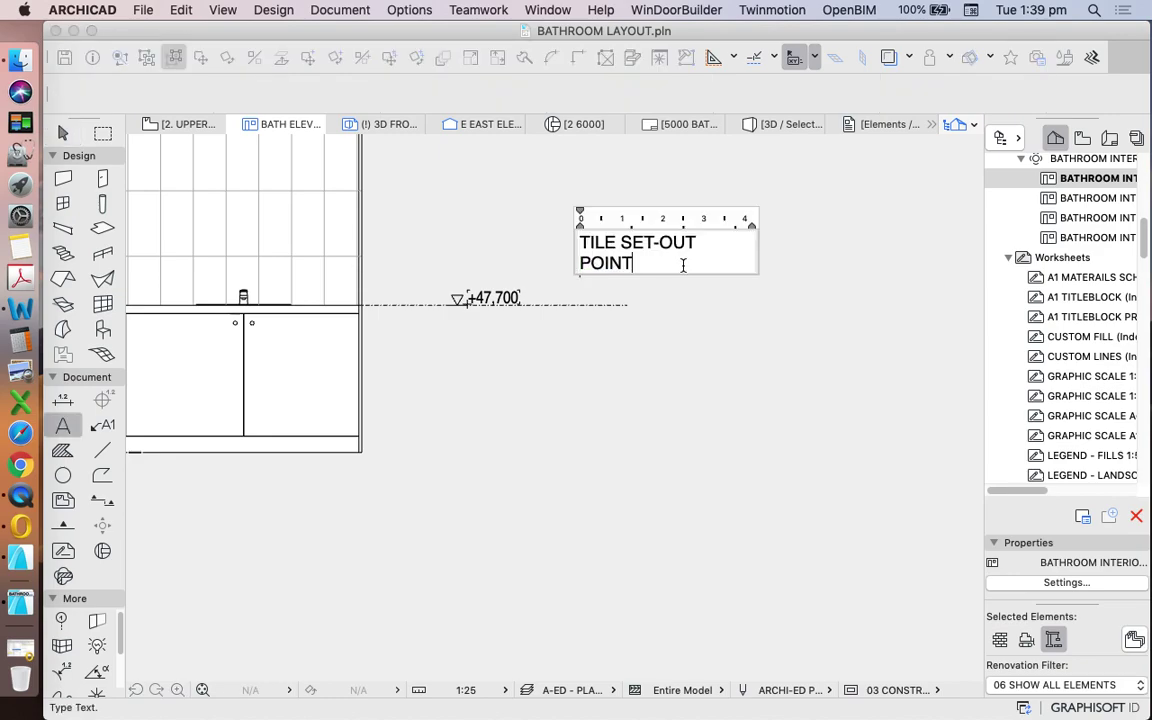
key(super+a)
text(C)
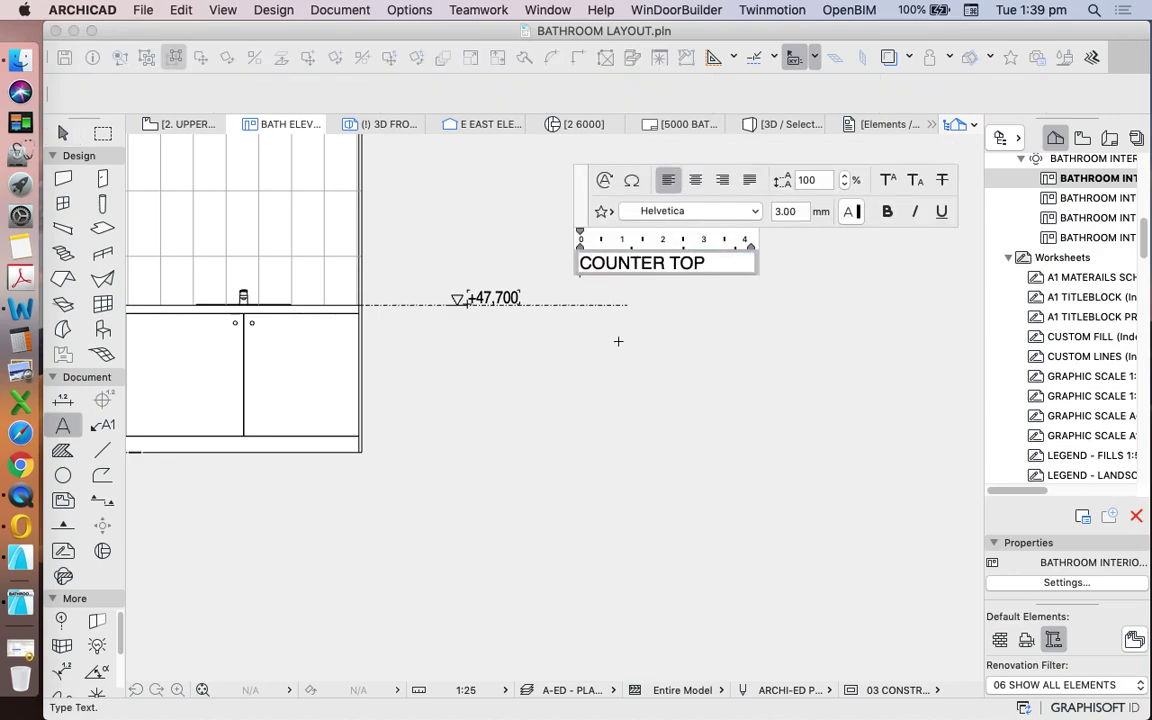
click(555, 307)
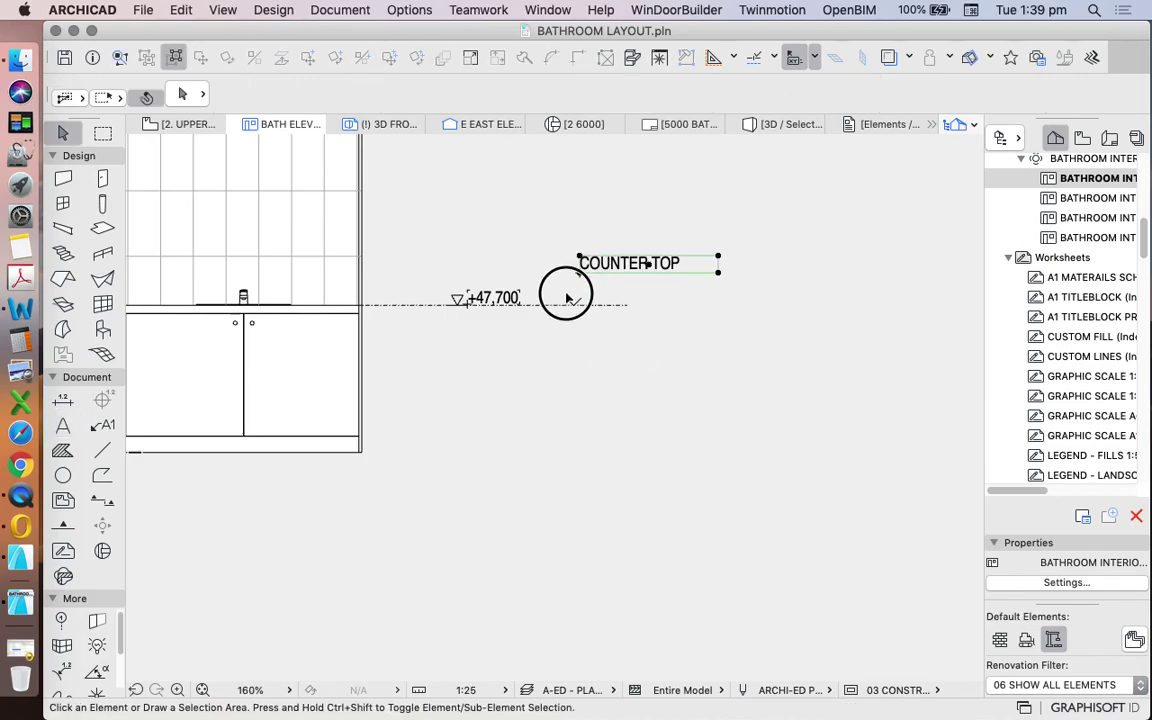
mouse_move(580, 272)
mouse_down()
mouse_move(533, 304)
mouse_move(738, 394)
mouse_up()
key(Escape)
Step: Copy the countertop line with its elevation marker and label down to the top of the ledge between bath and cabinet
scroll(612, 334, down, 4)
scroll(579, 308, up, 4)
scroll(558, 328, up, 1)
scroll(515, 345, down, 4)
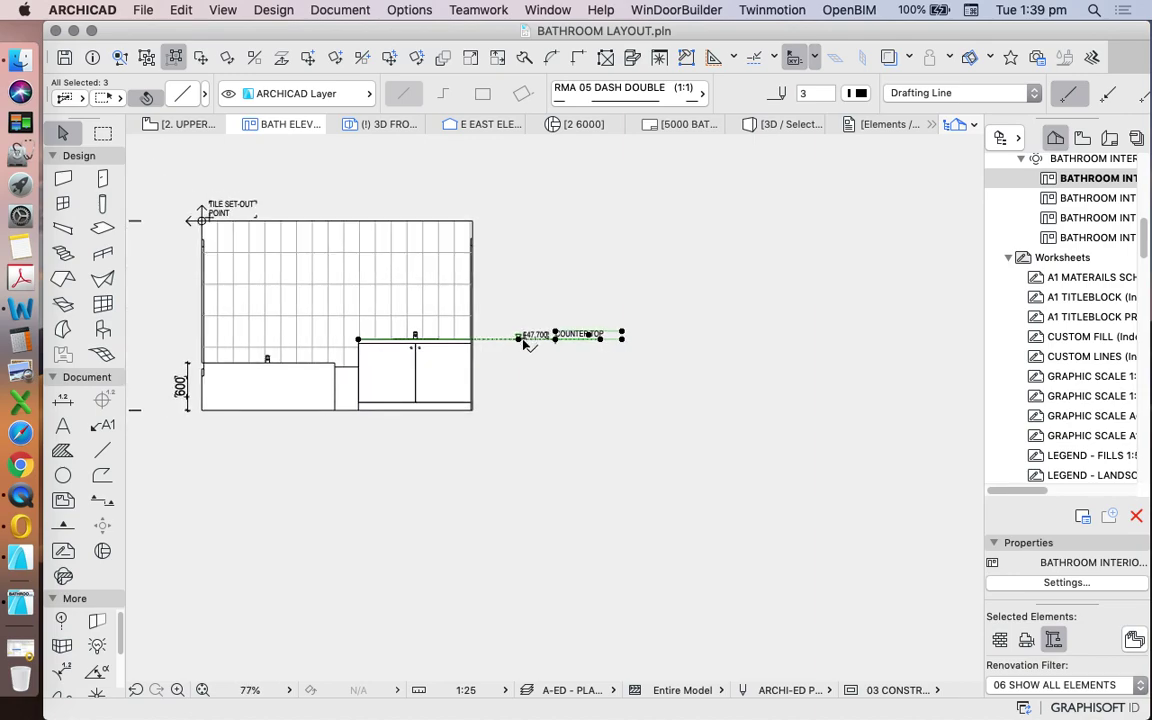
click(284, 60)
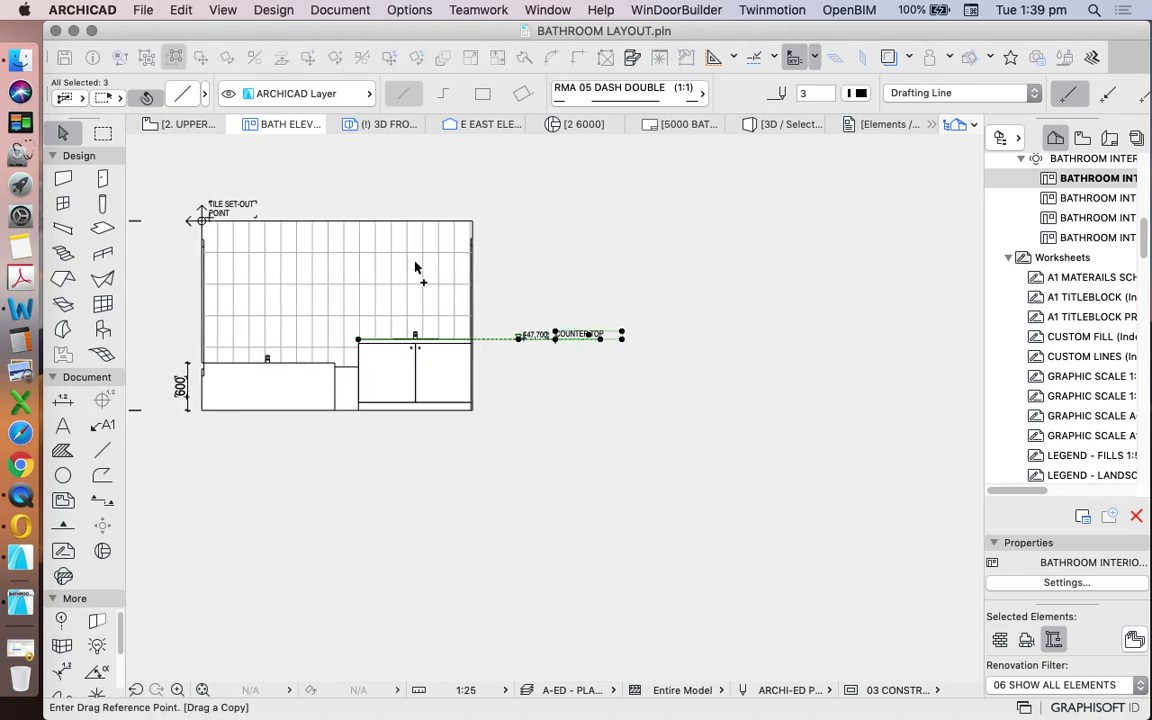
click(494, 339)
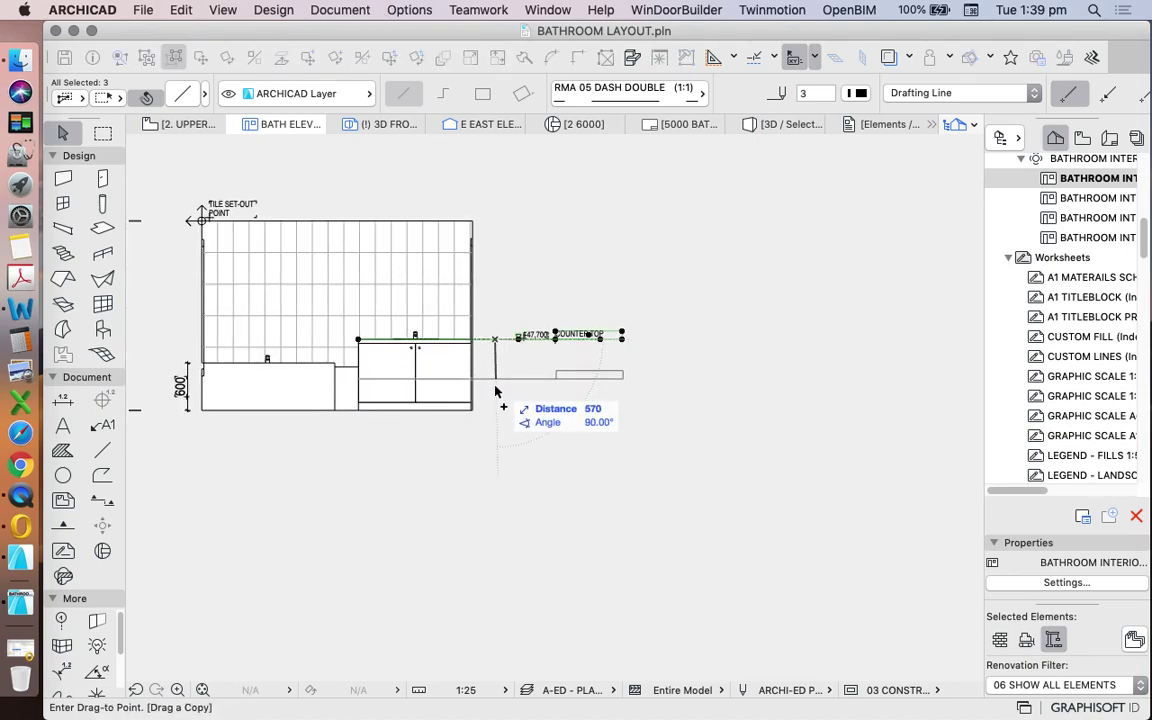
click(360, 368)
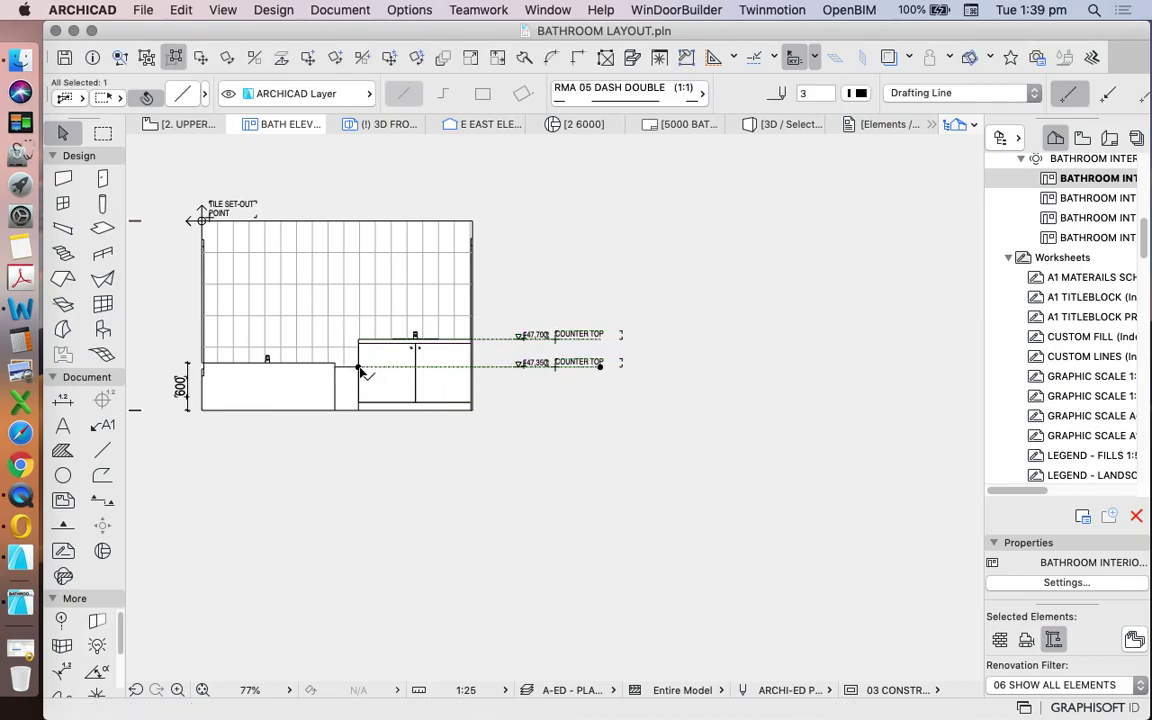
Step: Stretch the copied level line's inner end across the ledge to just past the end of the bath
click(359, 367)
click(318, 366)
key(Escape)
Step: Examine the elevation markers and labels on the countertop and ledge level lines
scroll(555, 379, up, 5)
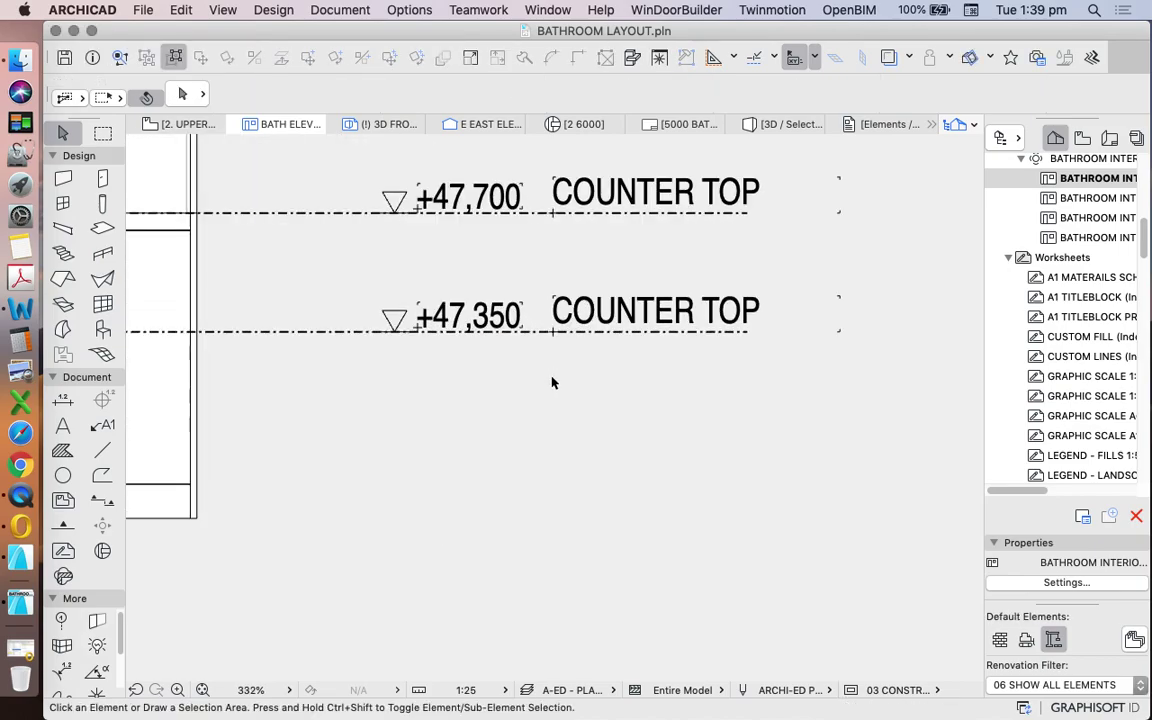
scroll(563, 365, down, 2)
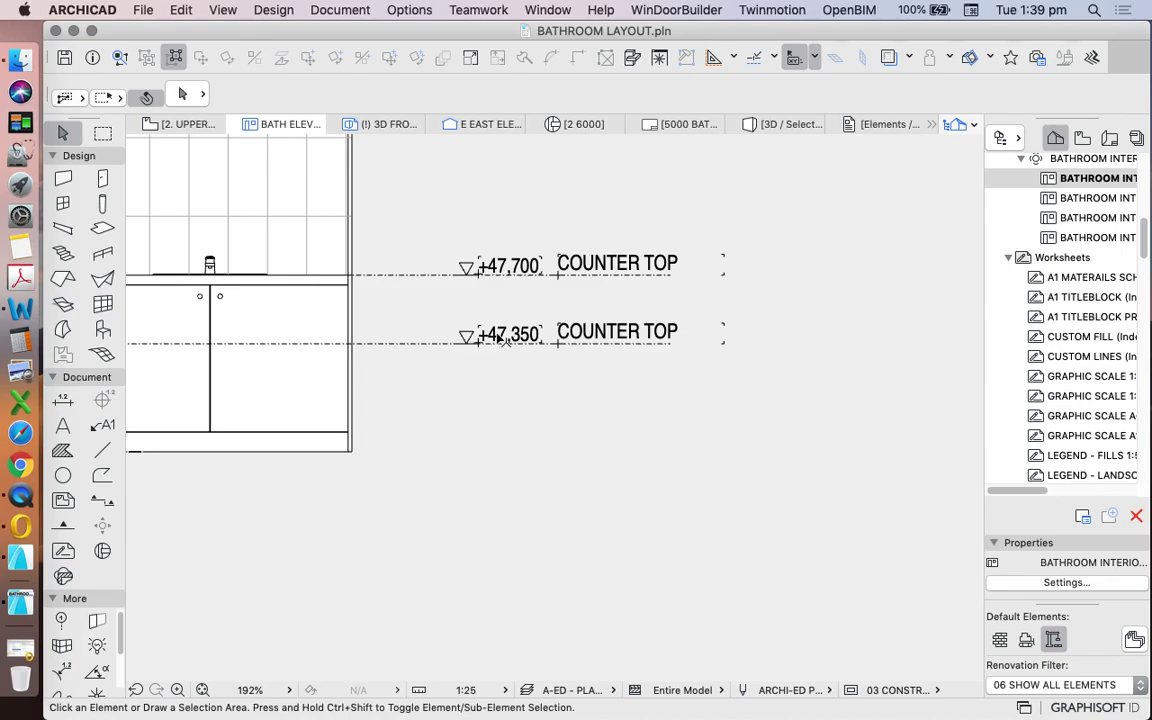
scroll(487, 315, up, 3)
scroll(512, 215, down, 3)
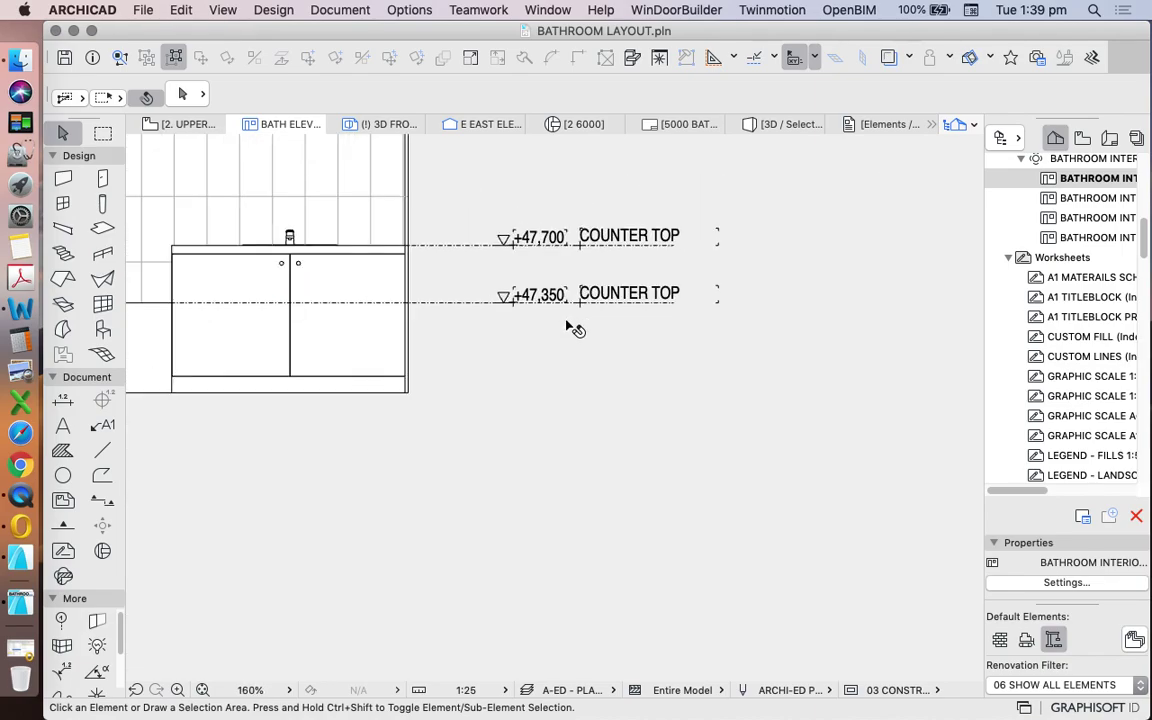
scroll(560, 298, down, 3)
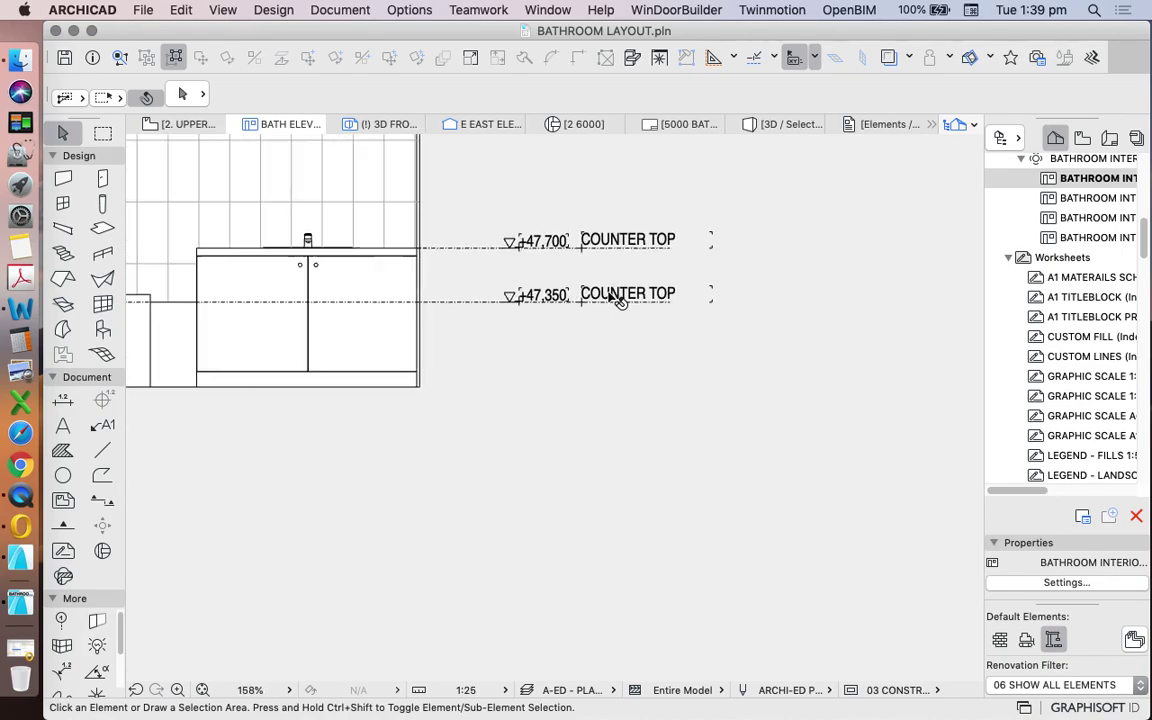
scroll(530, 302, up, 3)
click(535, 299)
click(533, 297)
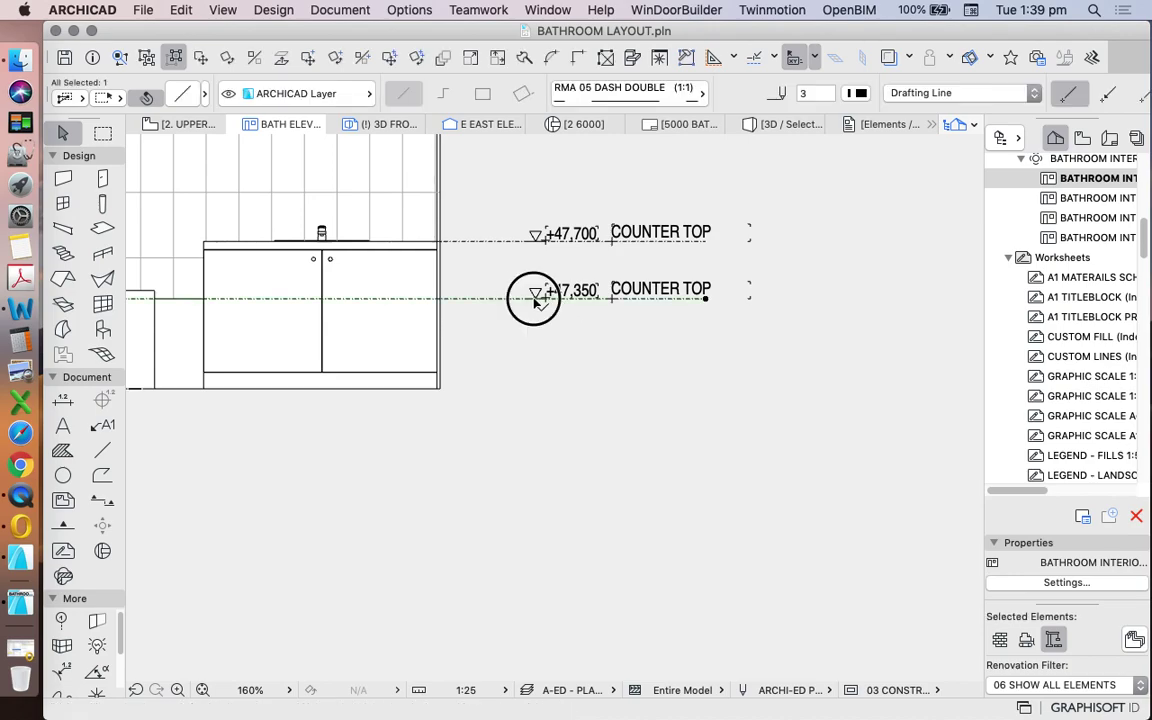
scroll(512, 335, down, 2)
click(508, 325)
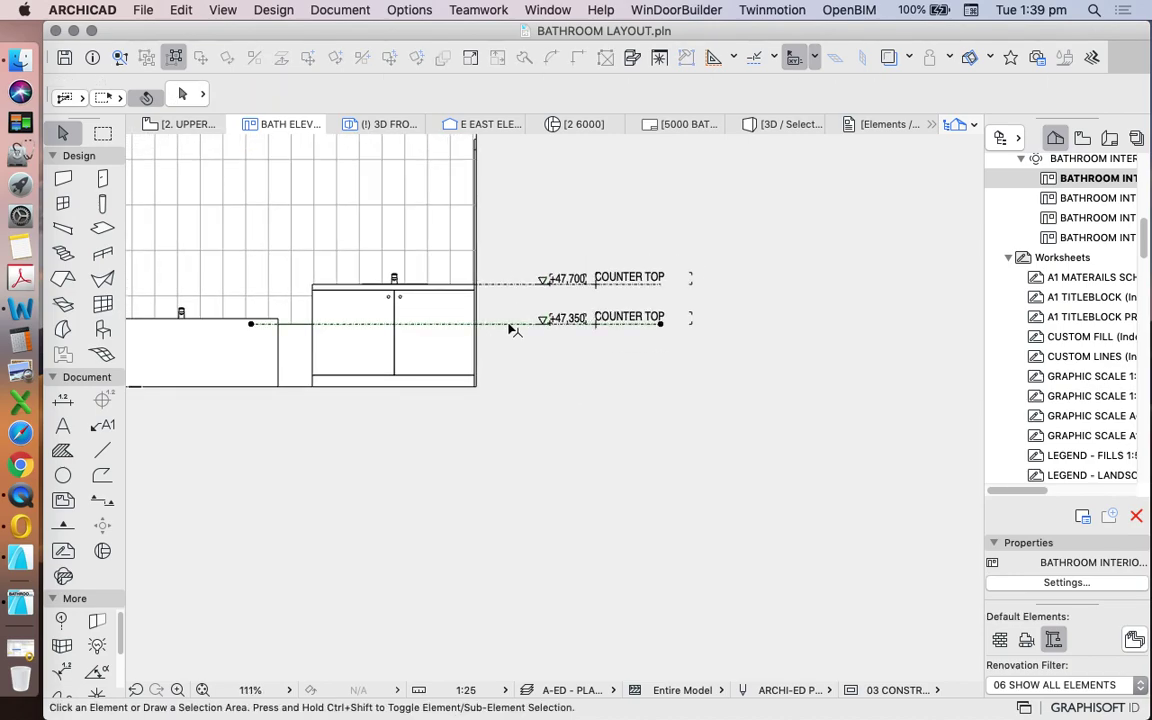
key(Escape)
Step: Change the label on the ledge's level line to "BATH HOB"
scroll(590, 330, up, 5)
double_click(663, 316)
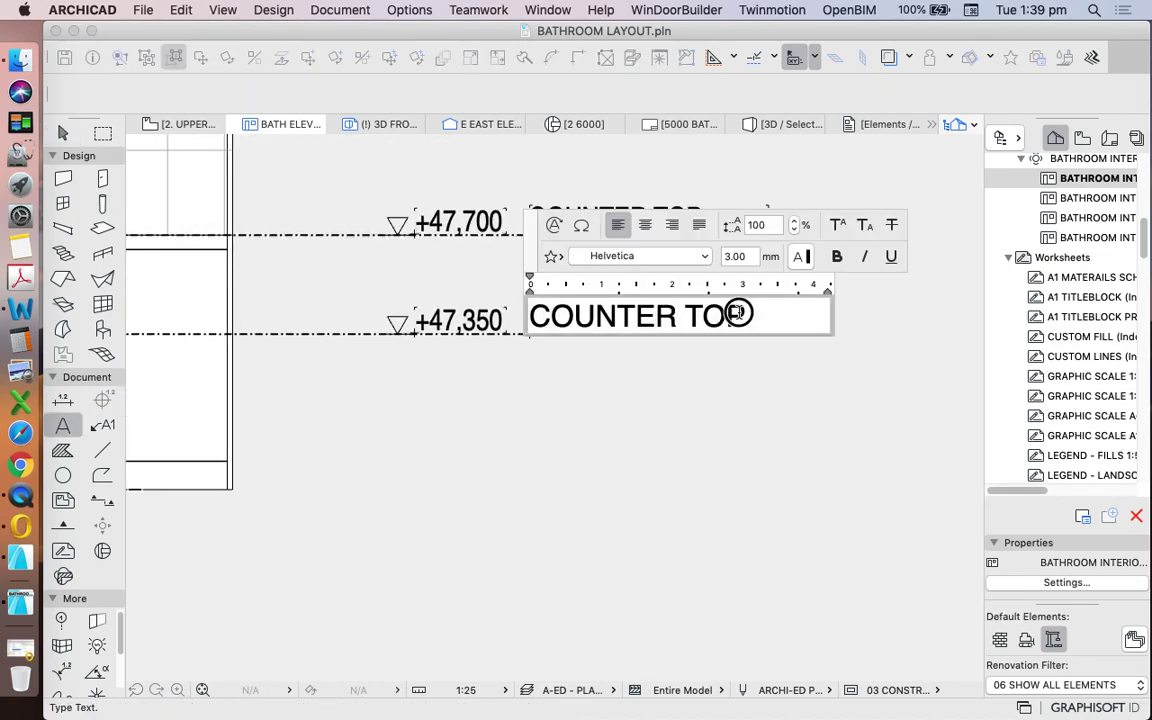
drag(738, 313, 532, 312)
text(BATH HOB)
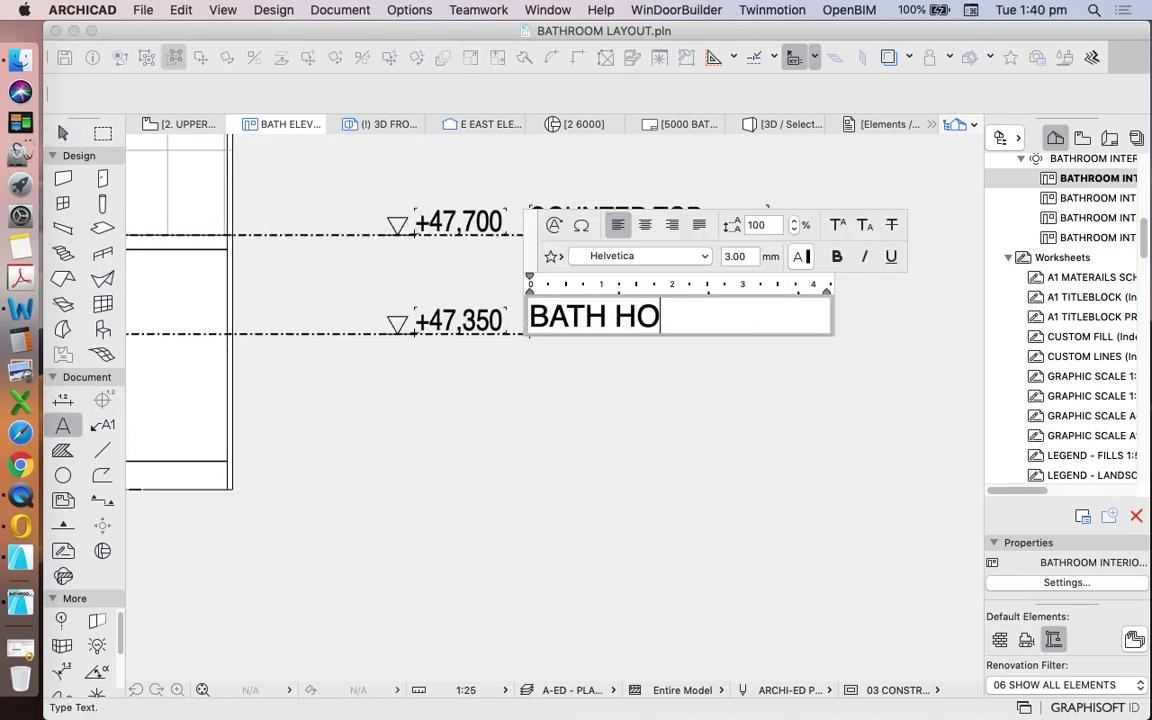
click(532, 454)
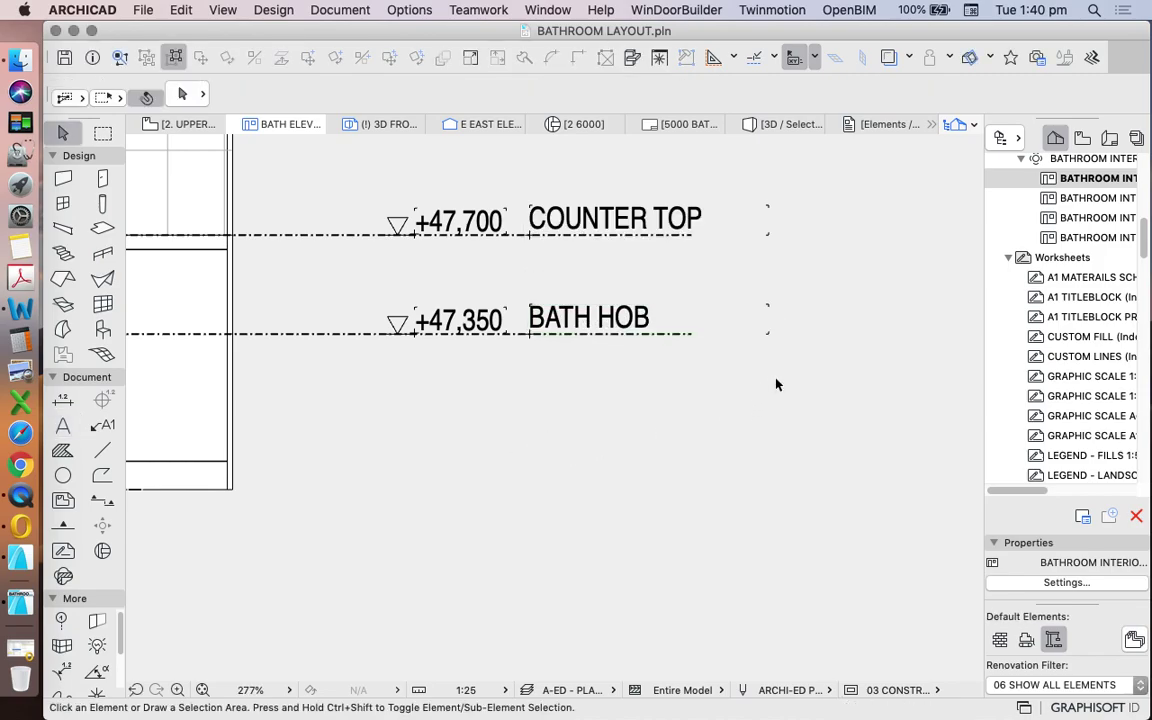
Step: Place a text note reading "PT:1" on the tiled wall above the bath
scroll(776, 383, down, 5)
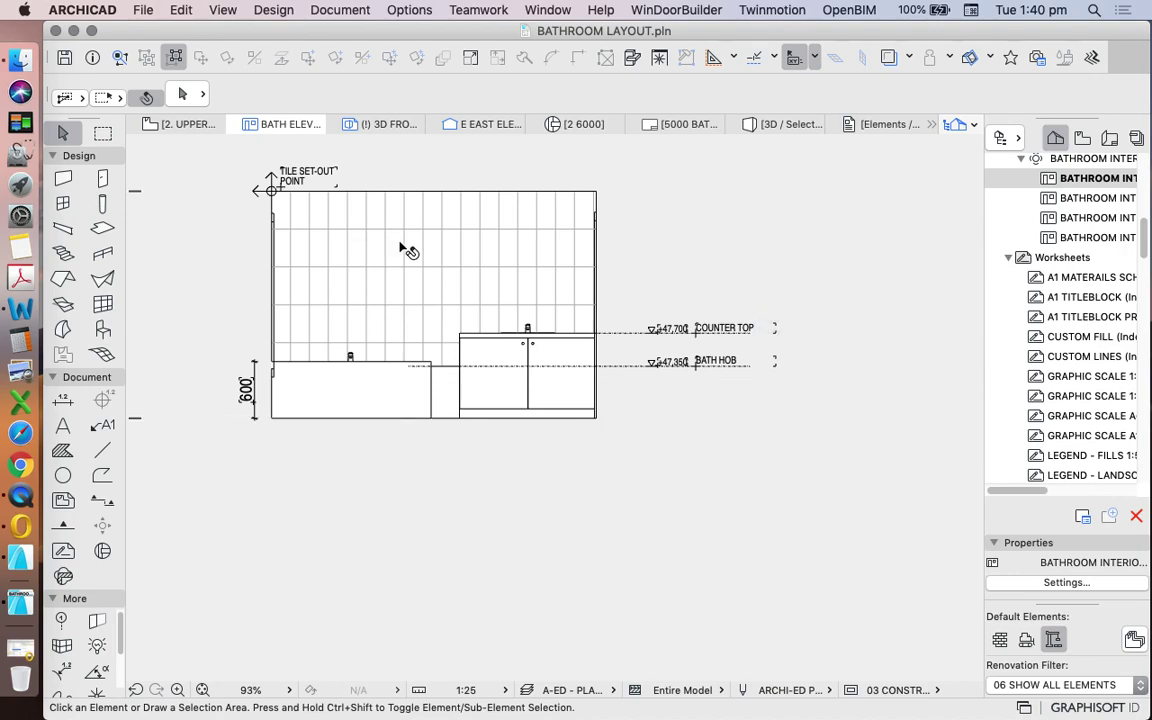
click(63, 426)
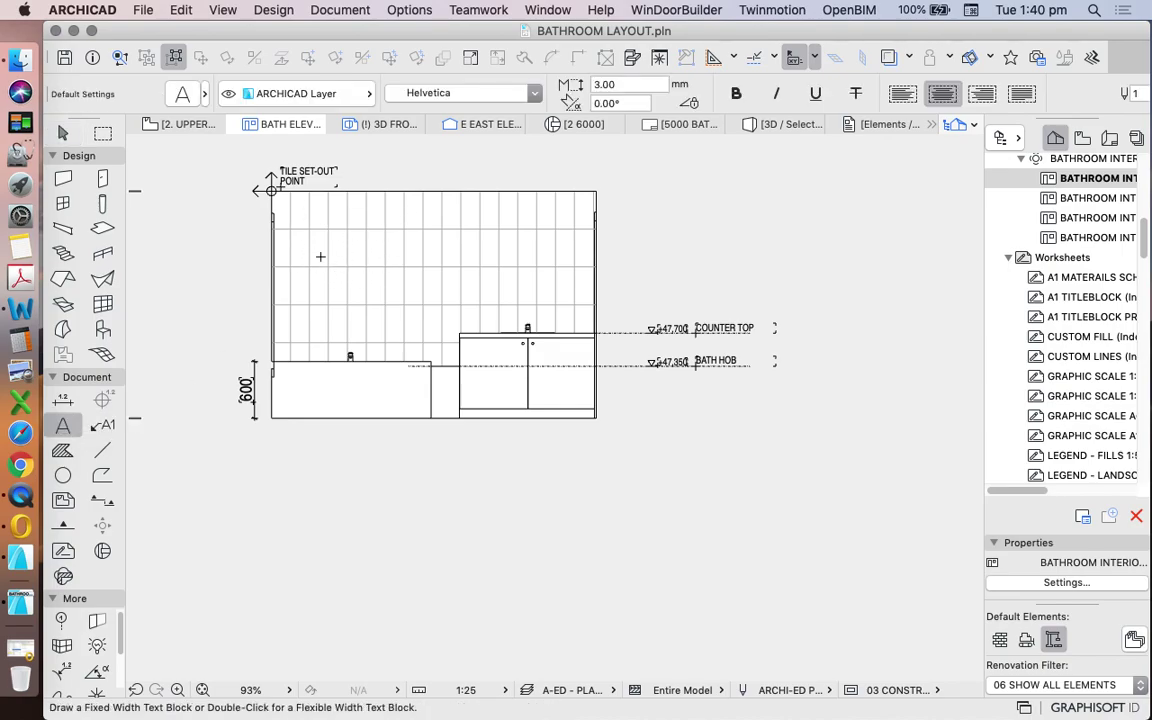
scroll(300, 234, up, 5)
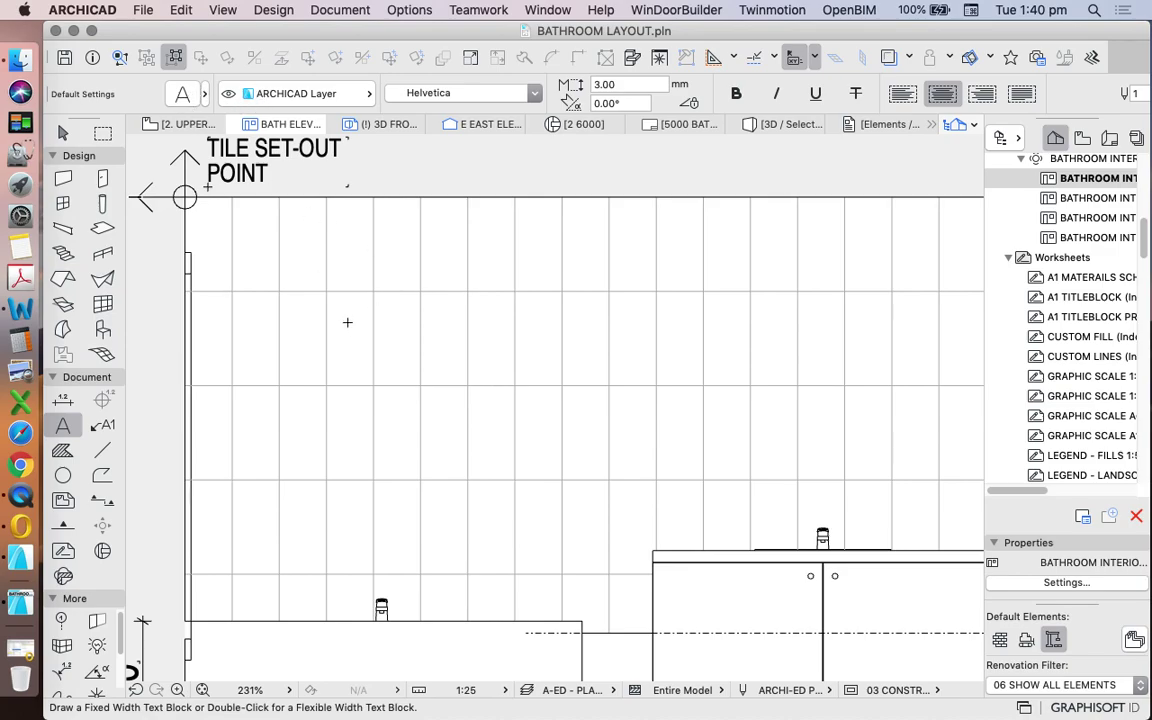
click(327, 297)
click(487, 379)
text(PT)
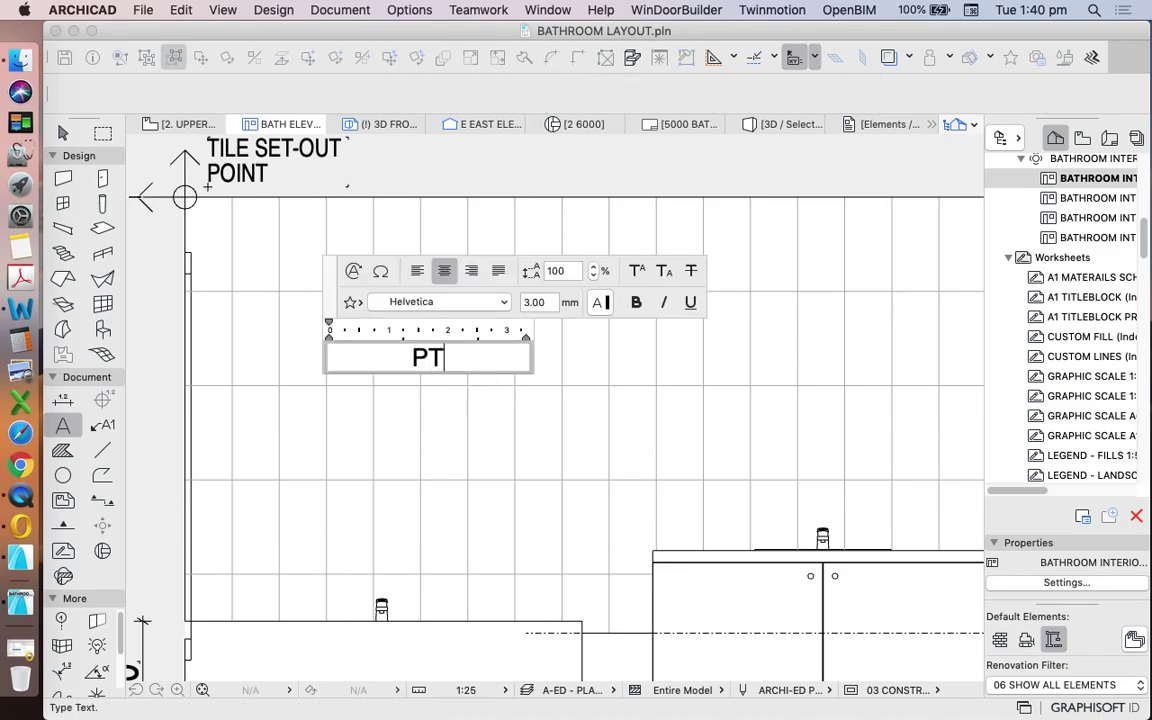
text(:1)
click(494, 414)
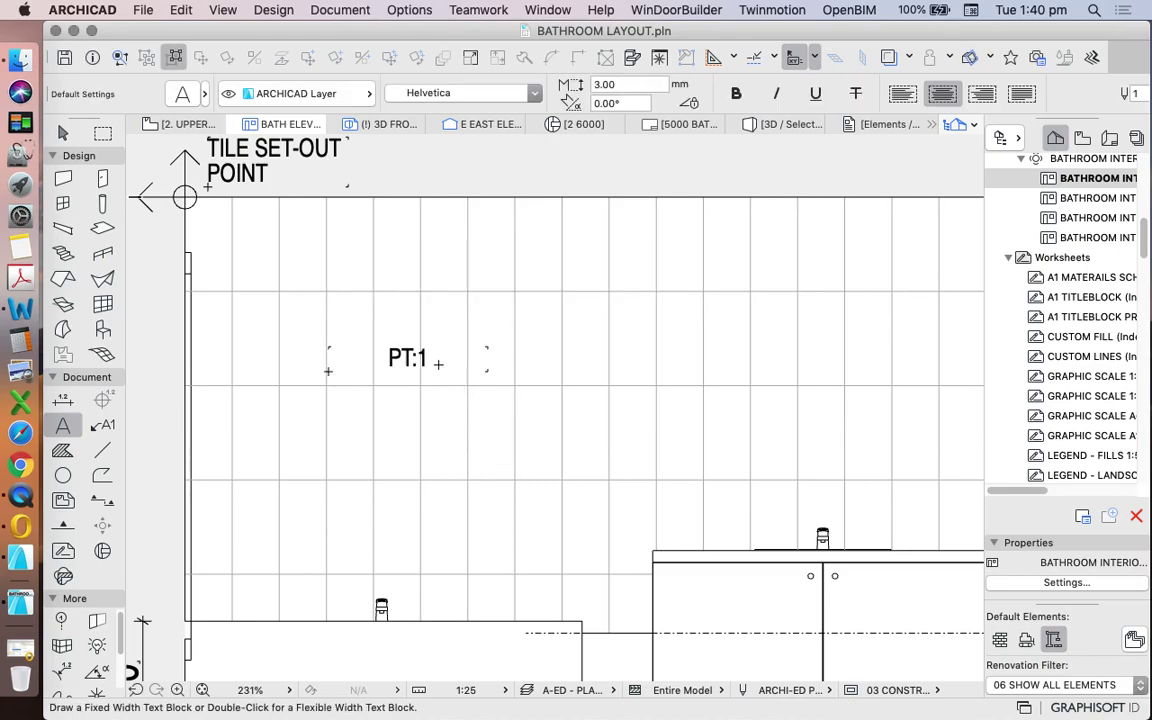
Step: Give the PT:1 note a frame with a 0.30 mm offset and turn off text wrapping
shift+click(427, 364)
scroll(425, 375, up, 3)
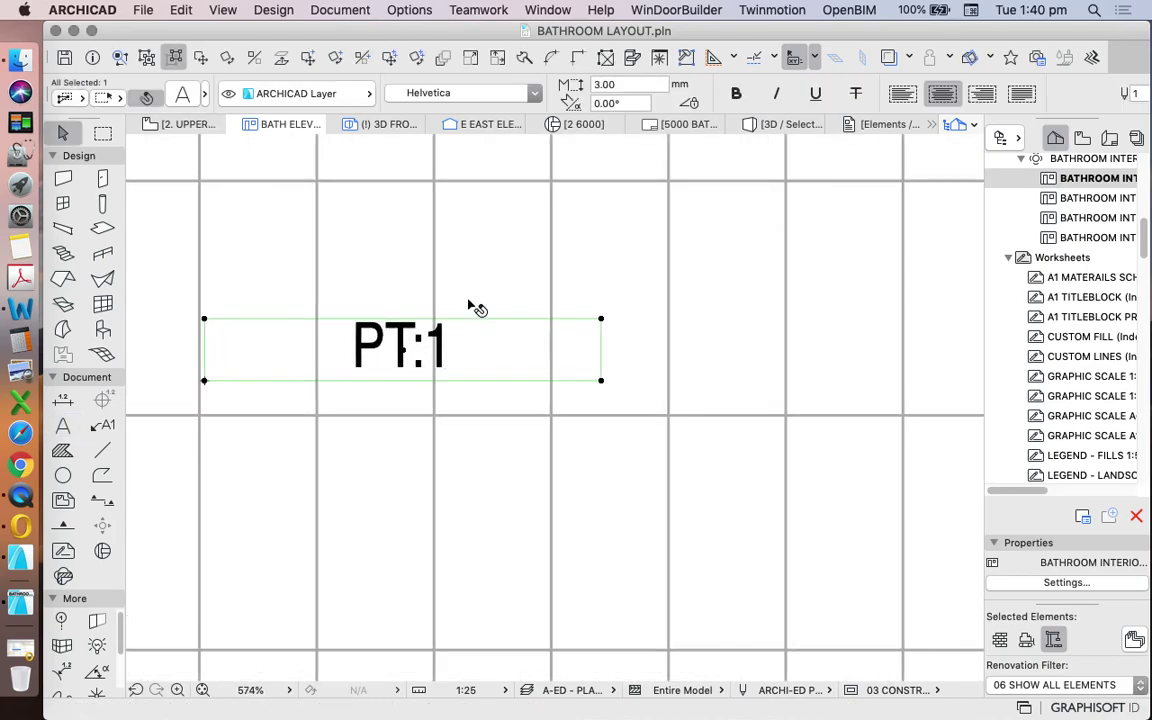
scroll(476, 309, down, 5)
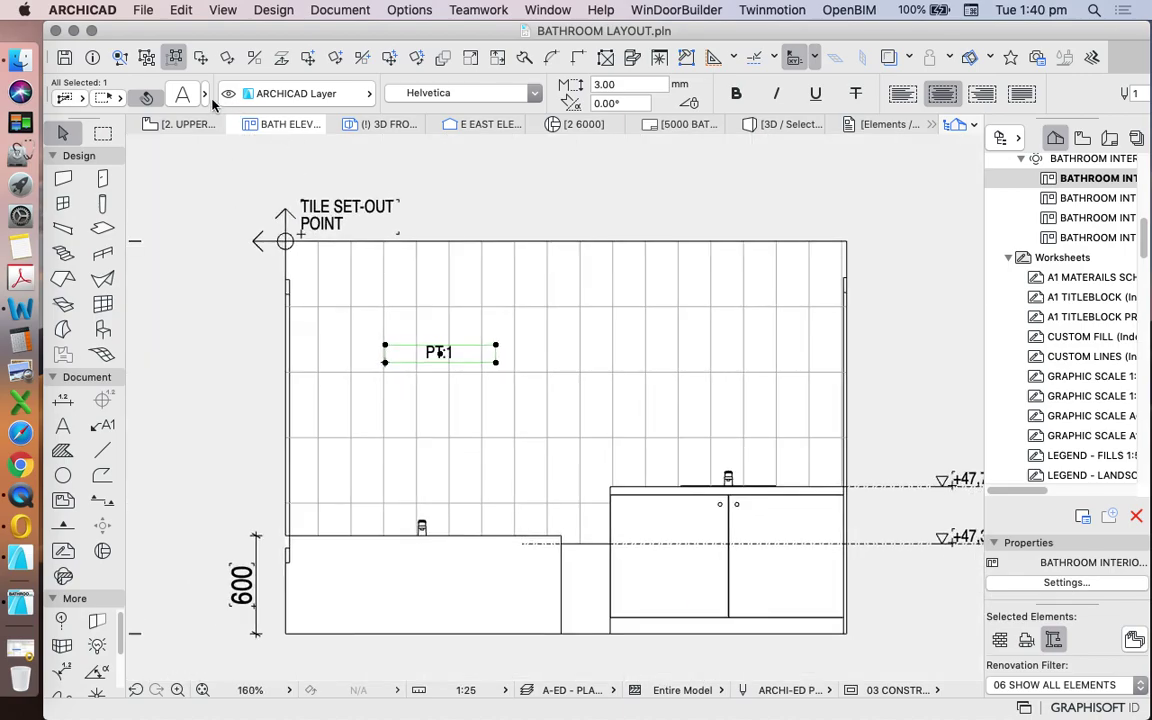
key(super+t)
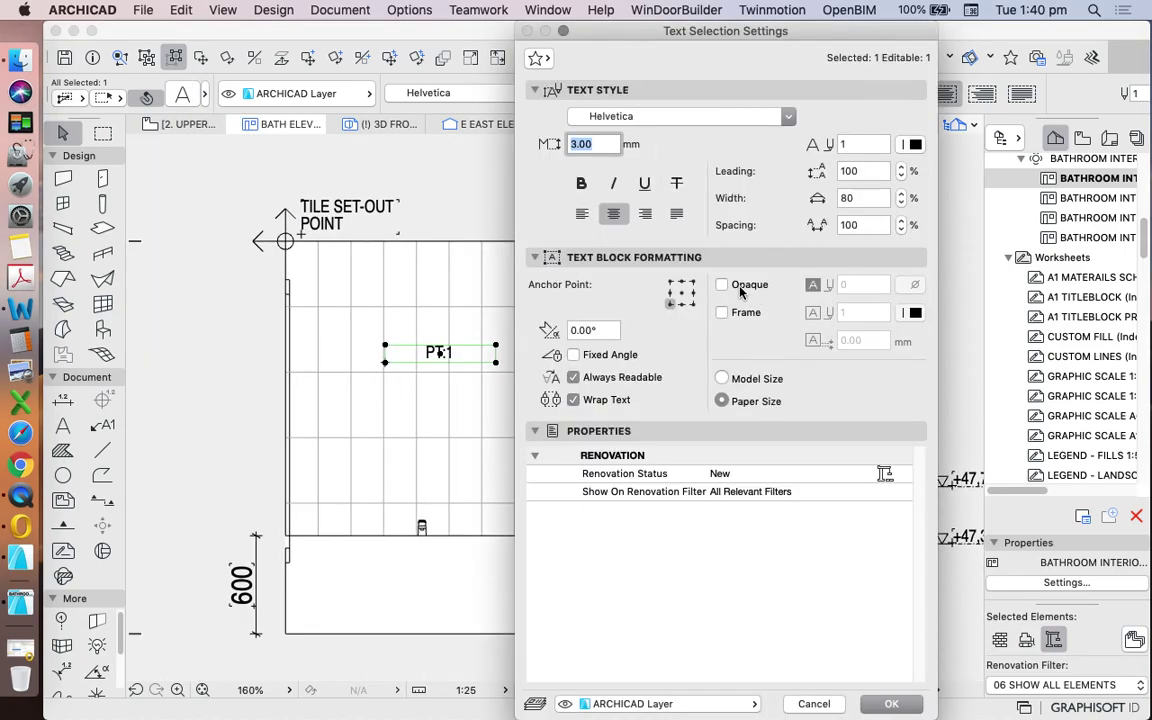
click(723, 313)
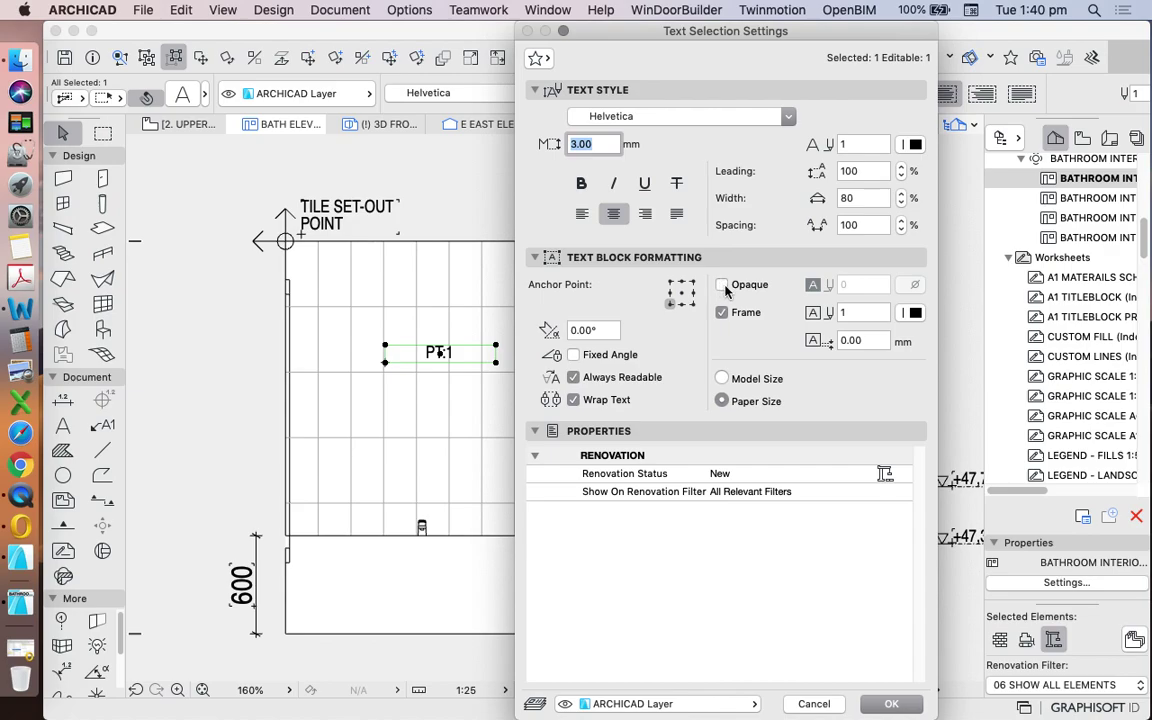
click(856, 344)
key(BackSpace)
text(3)
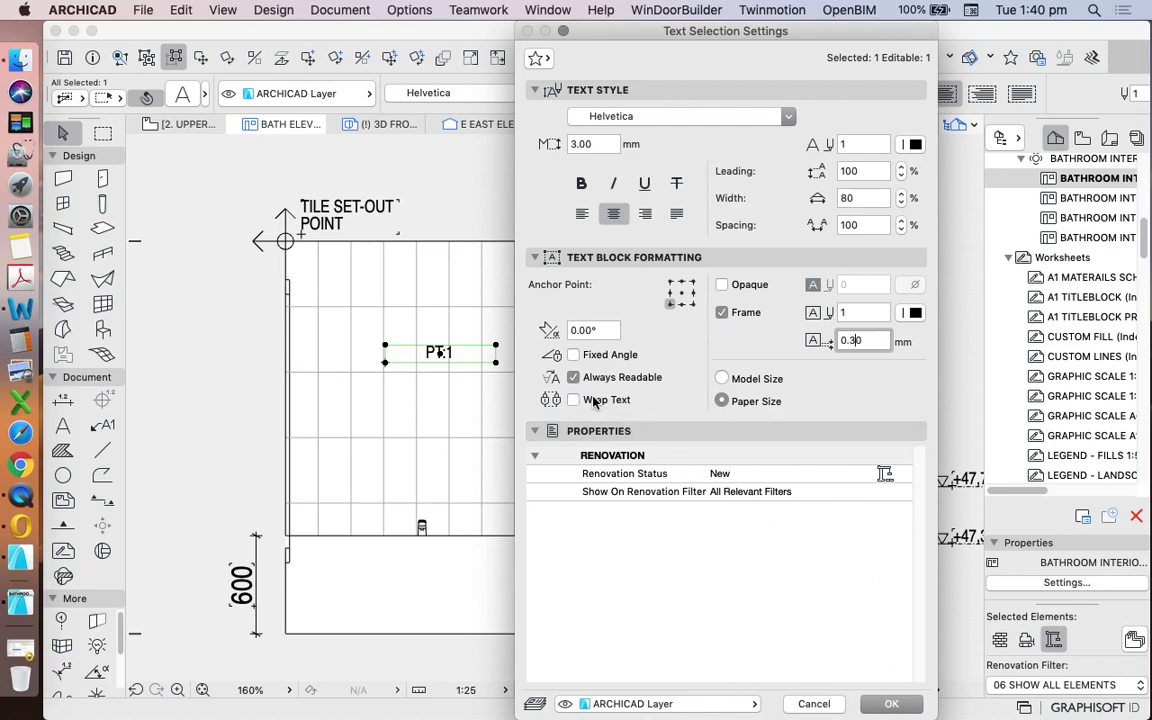
click(870, 705)
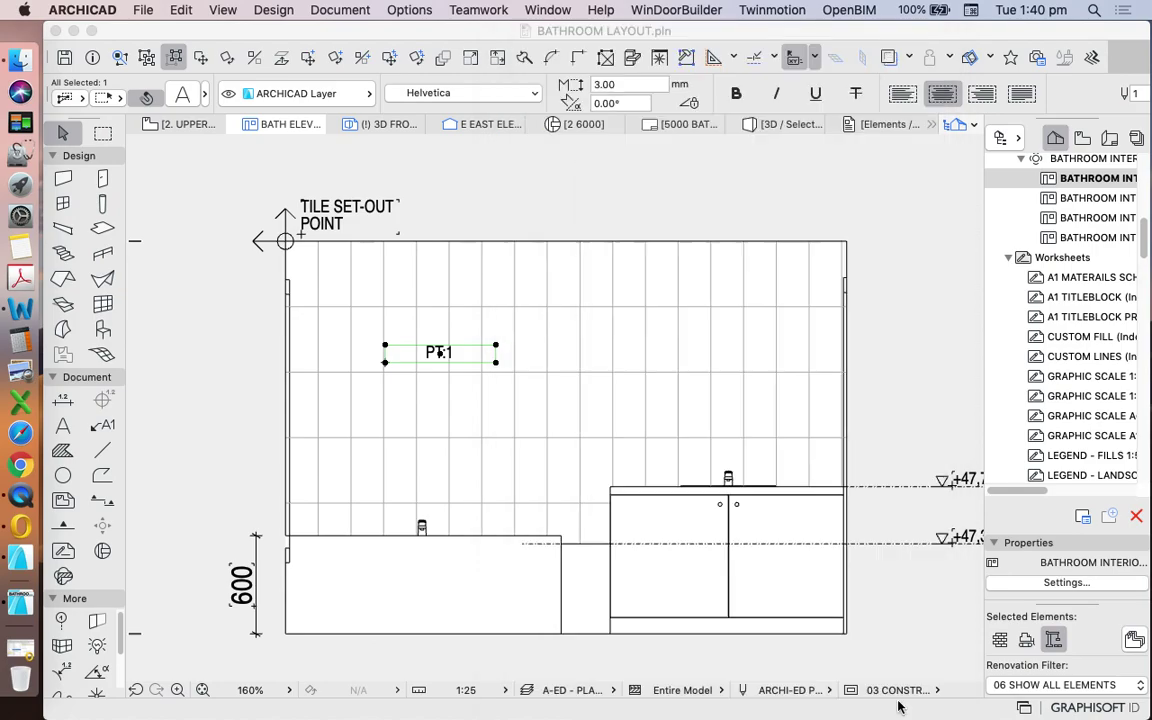
scroll(440, 352, up, 5)
click(532, 390)
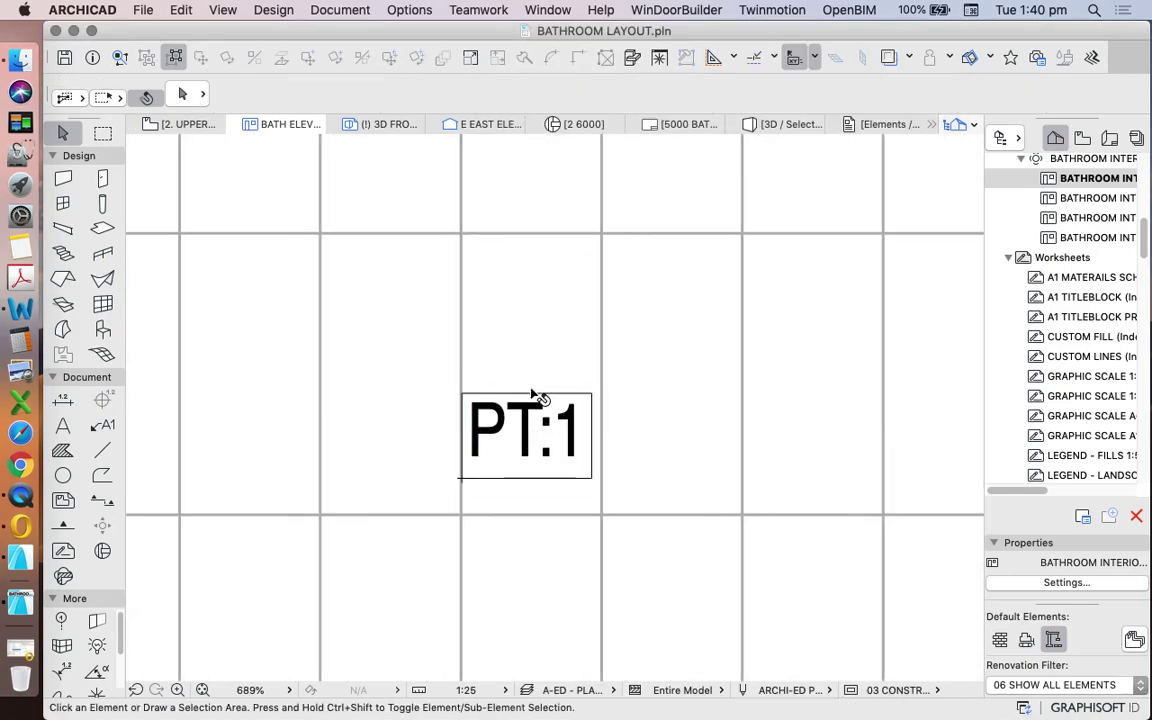
Step: Examine the frame's line weight and its spacing around the PT:1 text at close range
click(539, 402)
scroll(563, 398, down, 4)
scroll(563, 406, up, 3)
scroll(575, 424, down, 2)
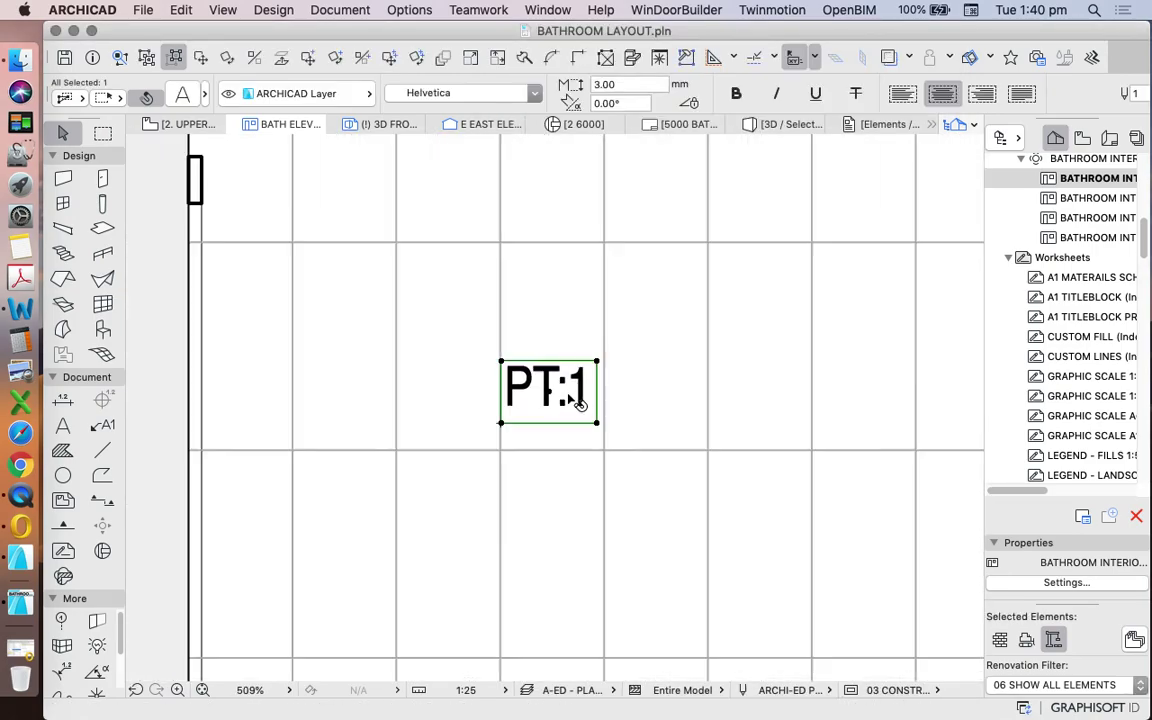
click(231, 327)
right_click(231, 327)
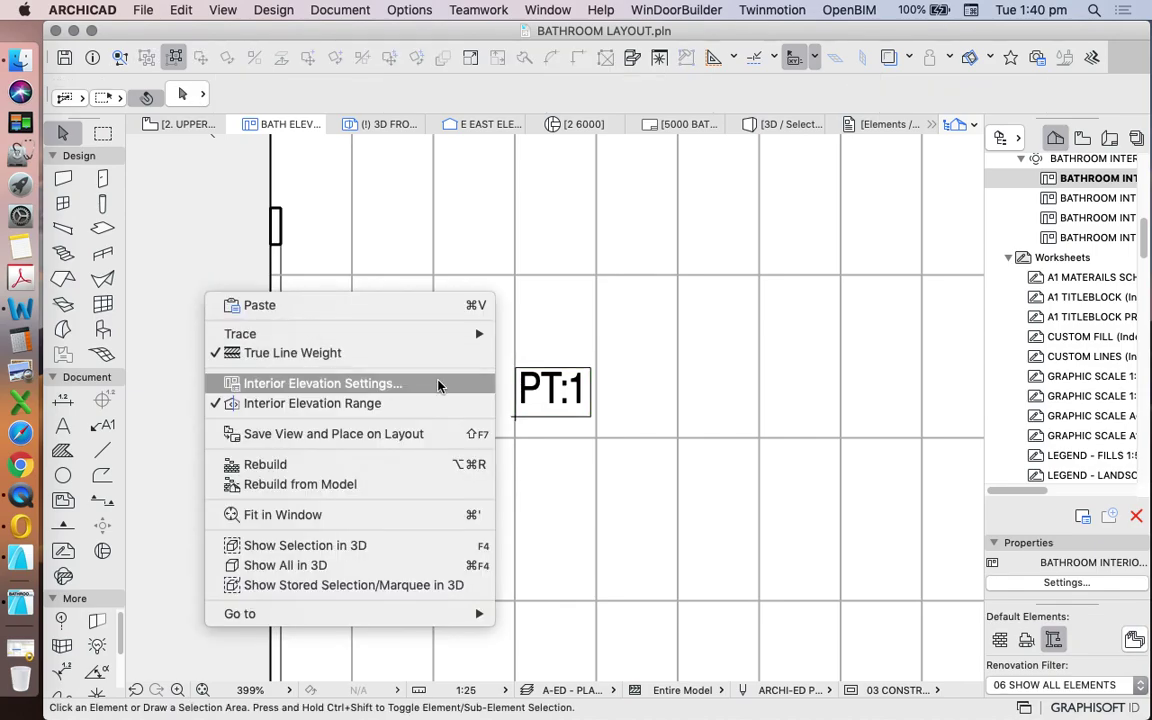
key(Escape)
scroll(527, 362, up, 10)
scroll(503, 337, down, 5)
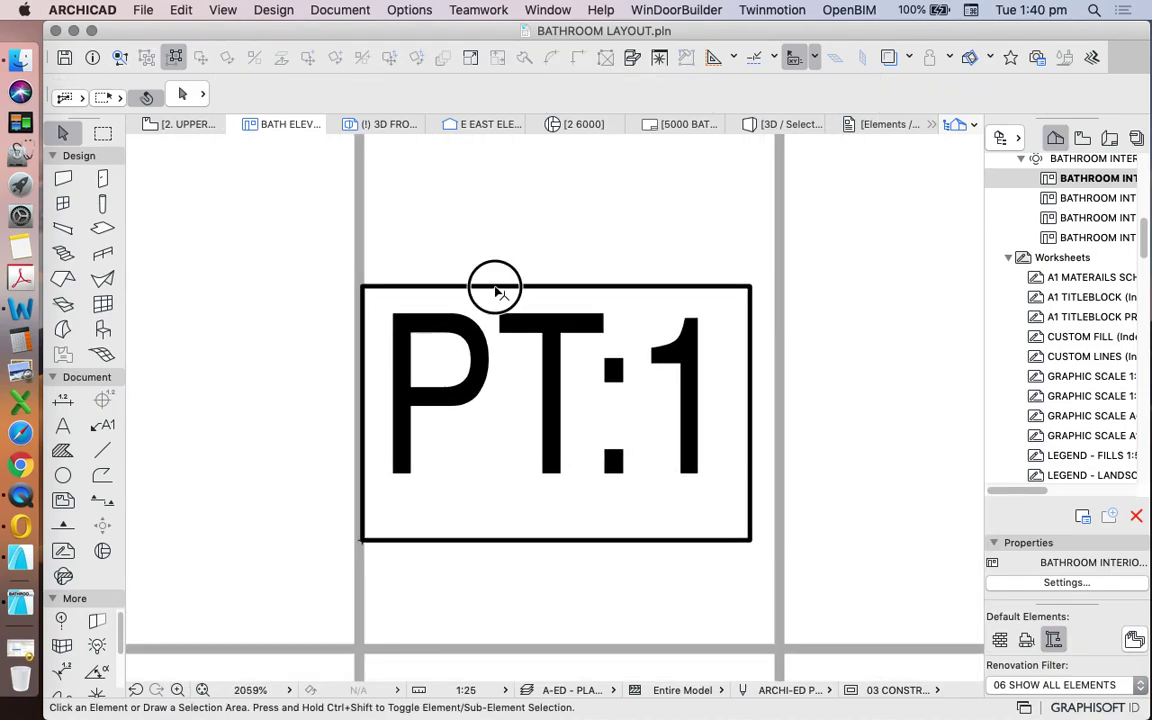
Step: Change the frame of the PT:1 note to a heavier pen
click(496, 290)
scroll(496, 290, down, 5)
click(178, 93)
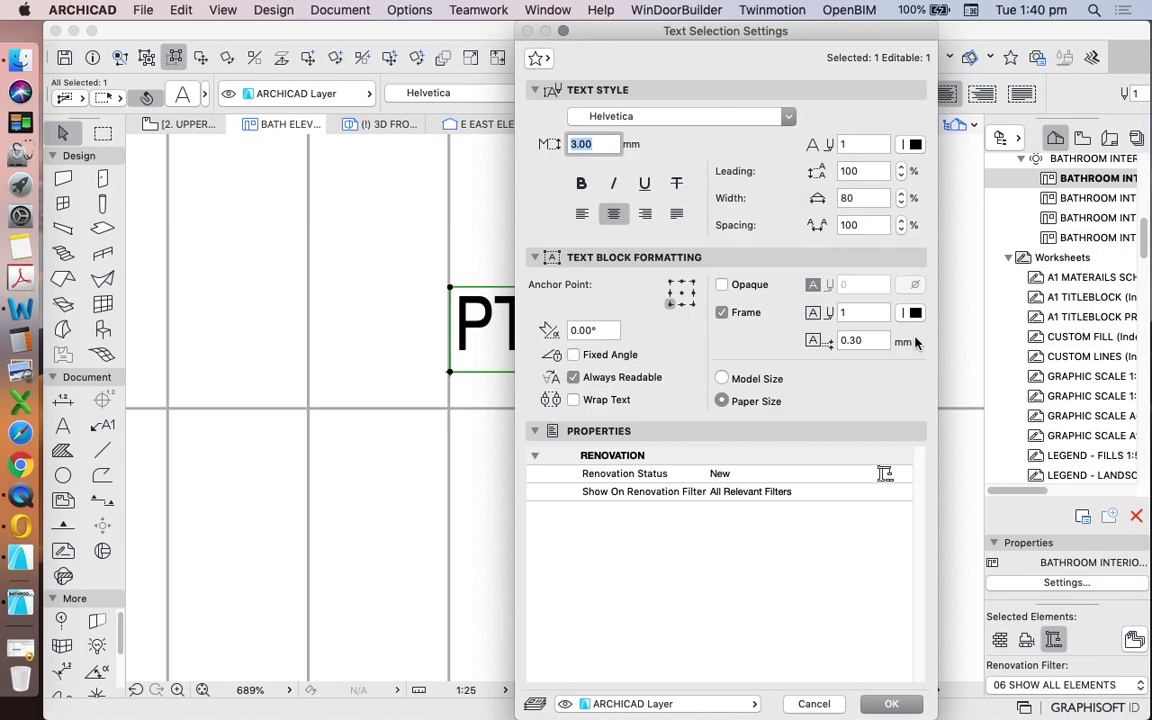
click(915, 312)
click(638, 306)
click(891, 704)
scroll(507, 303, up, 3)
scroll(568, 295, down, 2)
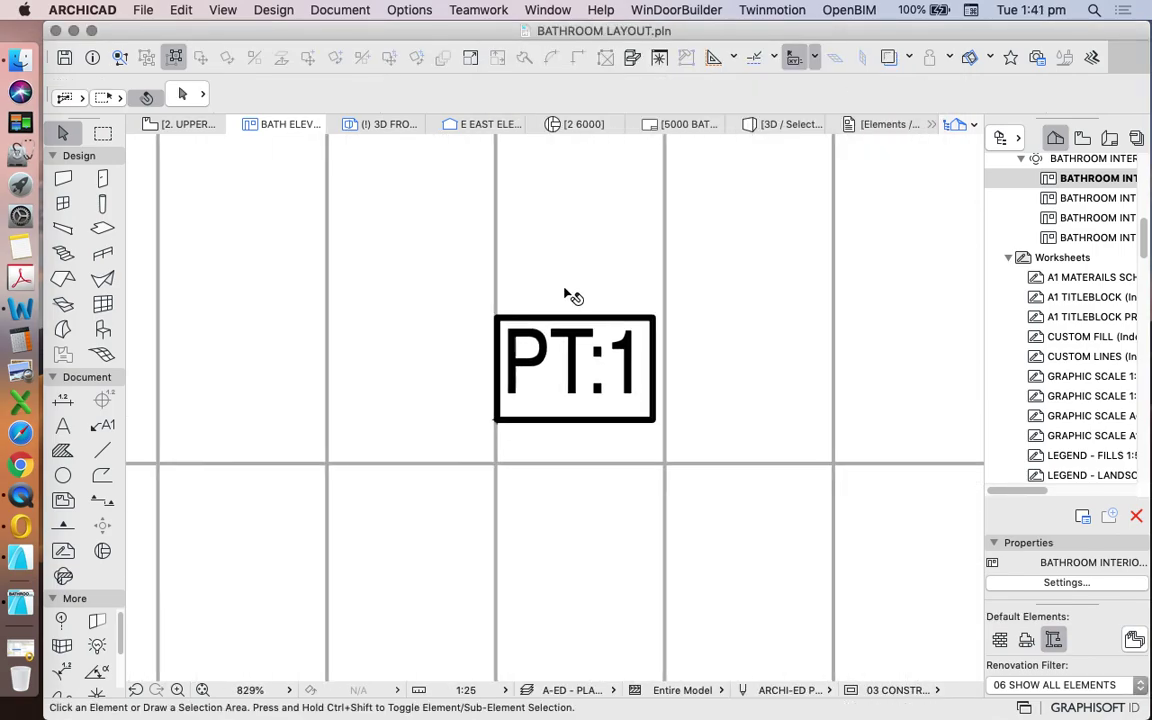
Step: Open the upper ground floor plan
scroll(566, 300, down, 4)
scroll(562, 316, up, 2)
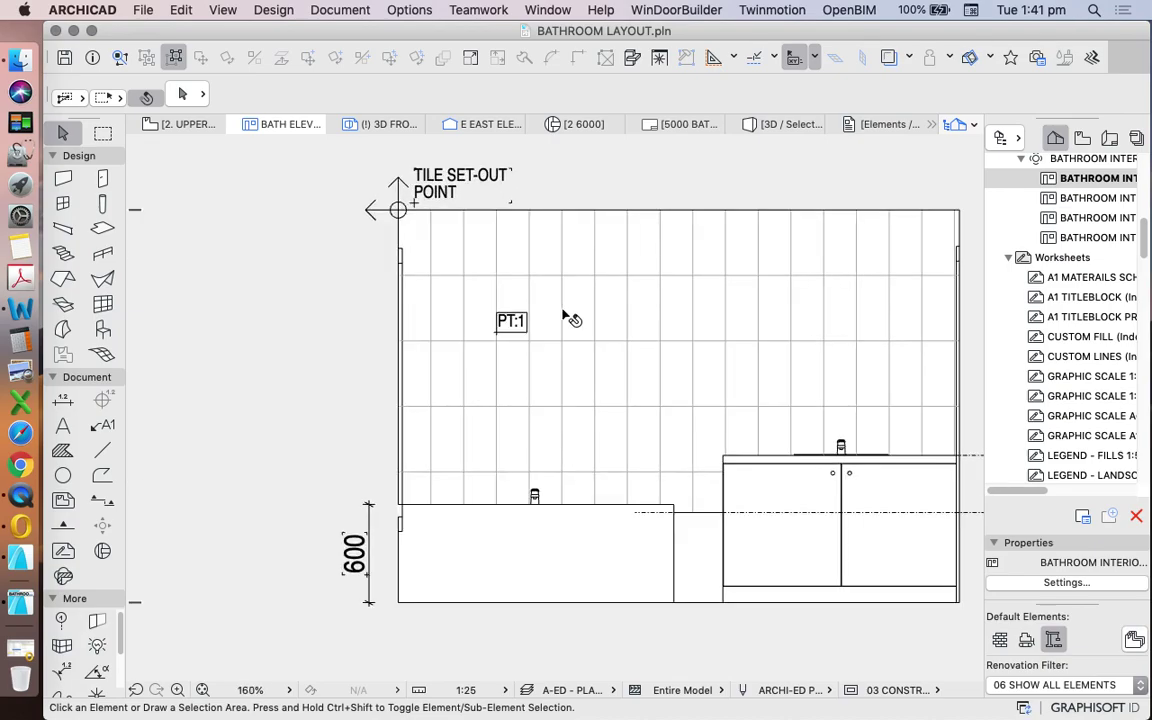
scroll(362, 254, down, 2)
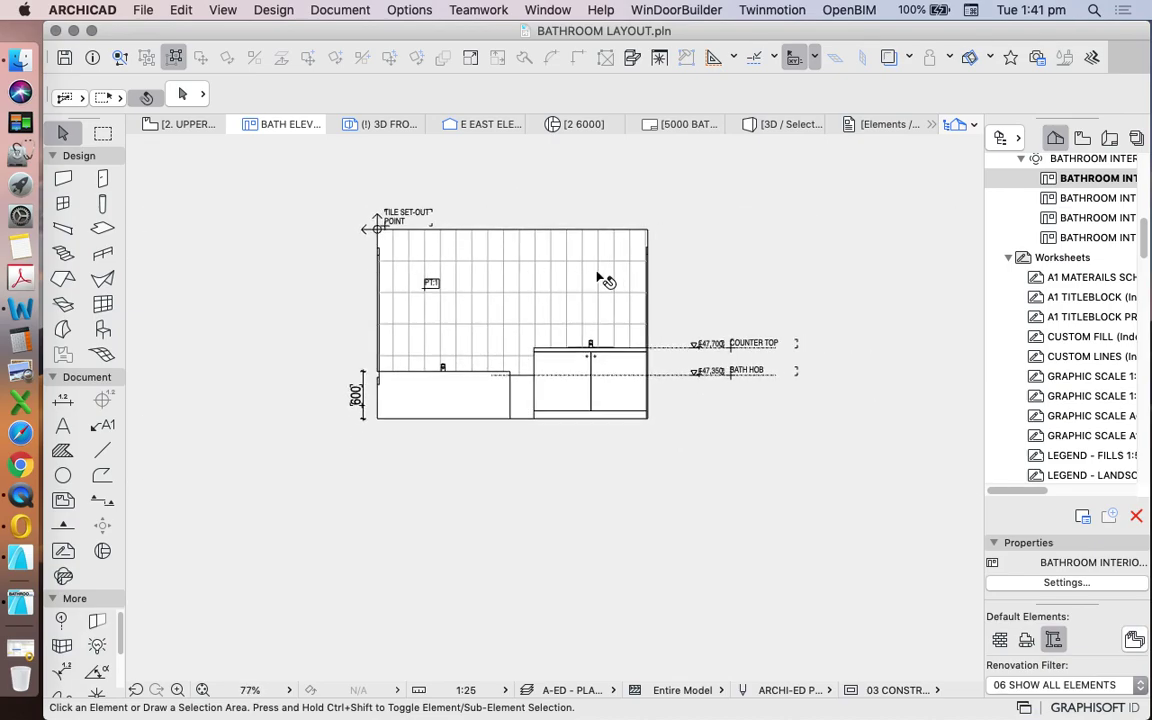
scroll(603, 281, up, 2)
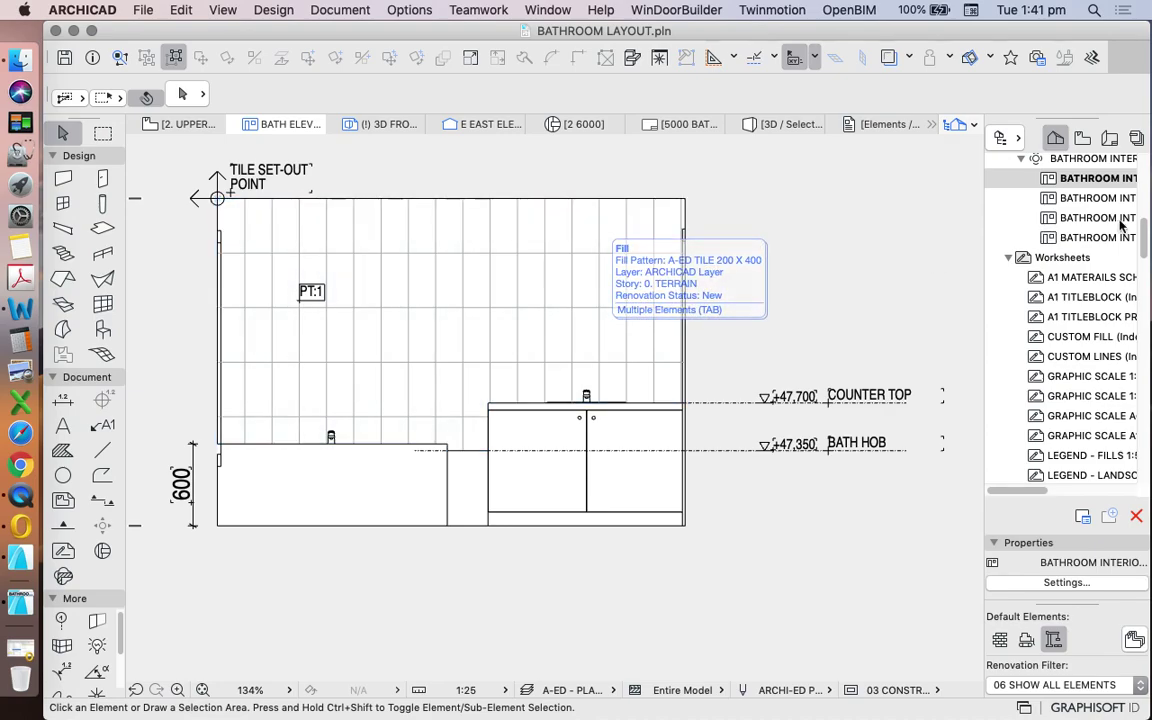
scroll(1113, 220, up, 10)
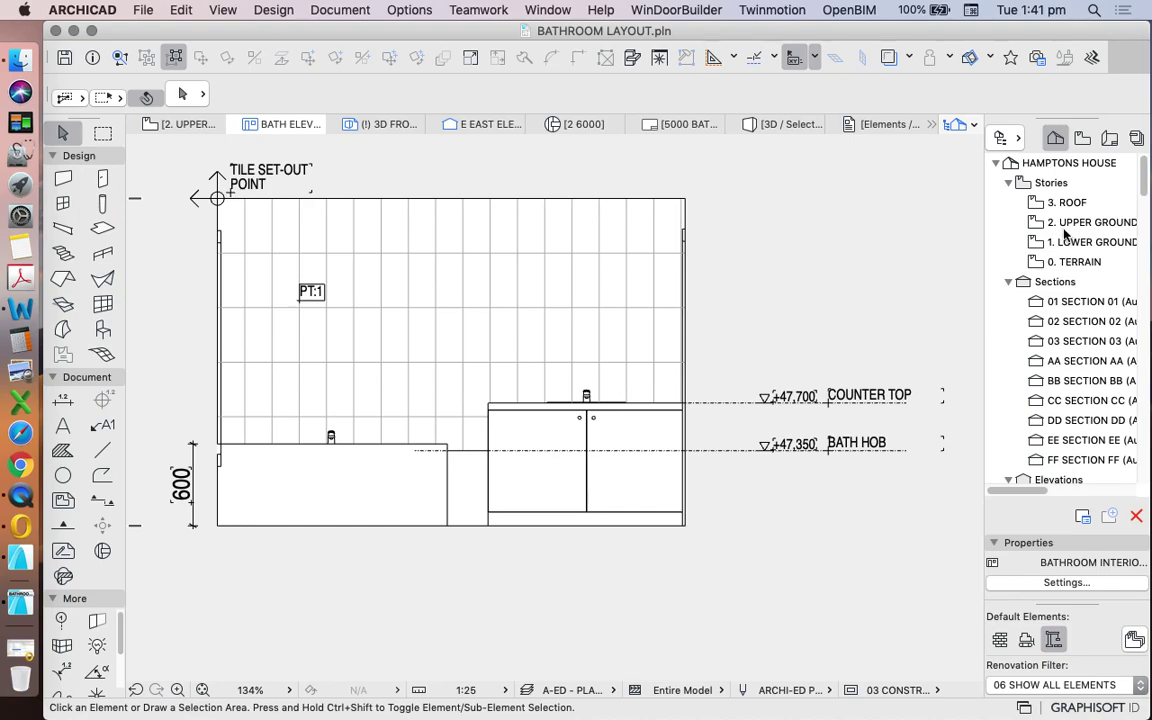
double_click(1063, 226)
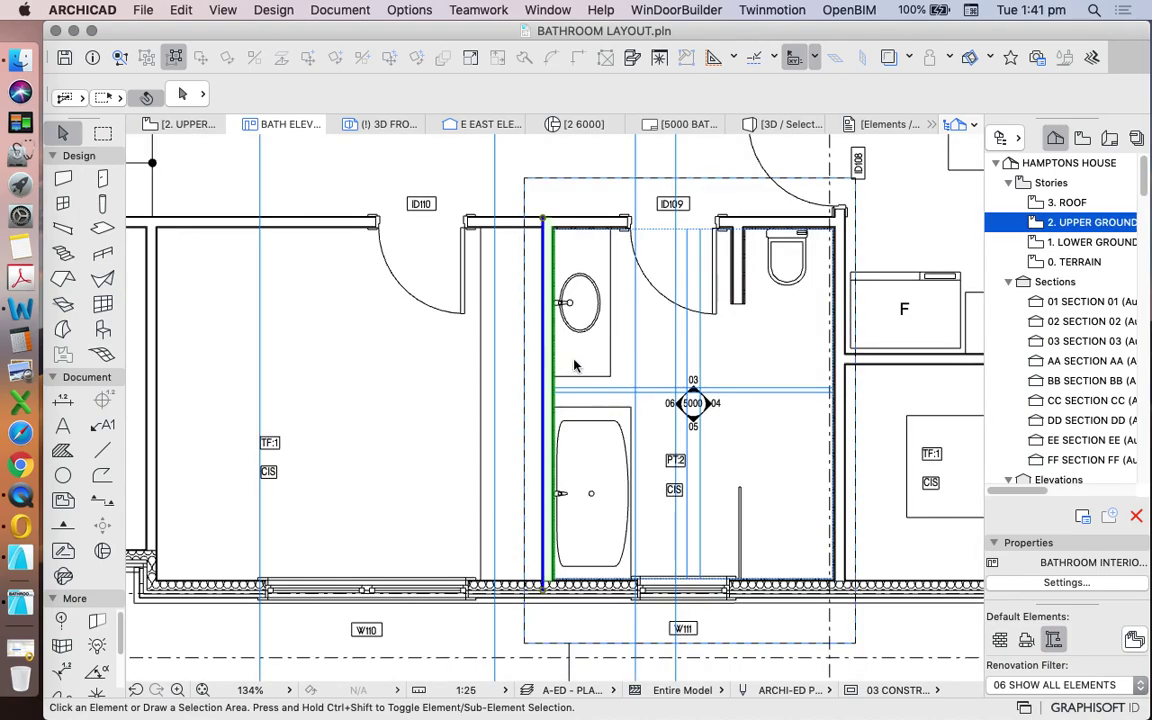
key(Escape)
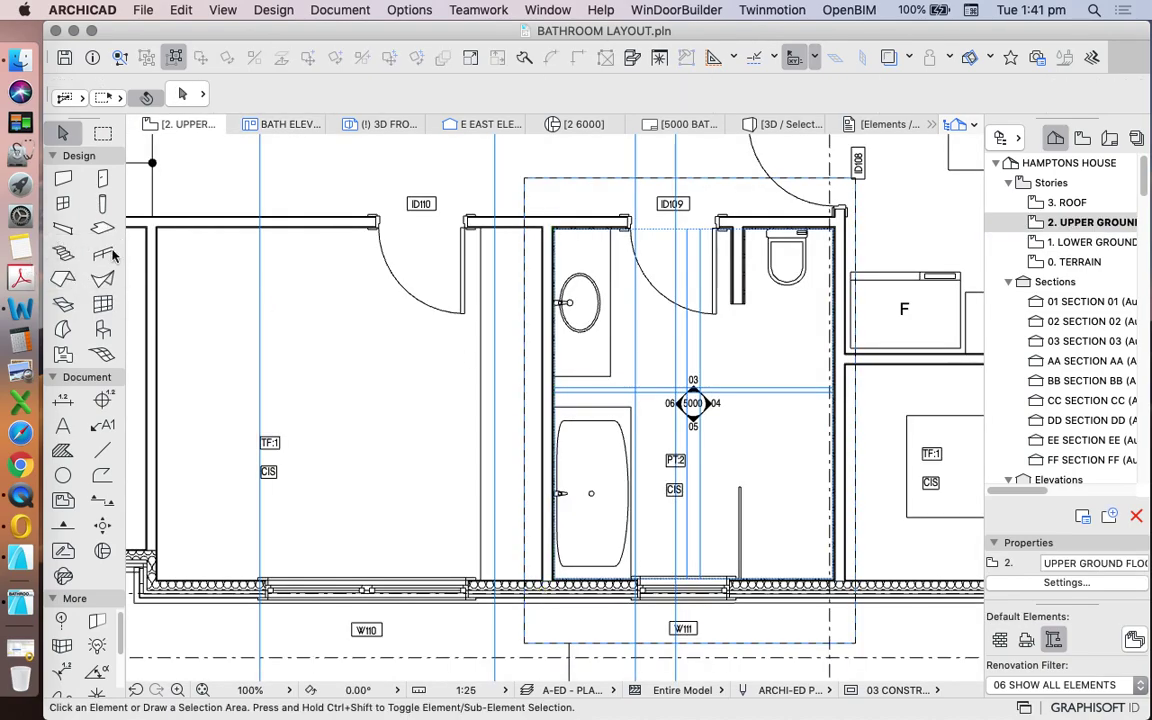
Step: Set the slab defaults to layer FIXTURES & JOINERY.A-ED, basic structure, building material A-ED BASIC and a bottom reference plane
click(102, 228)
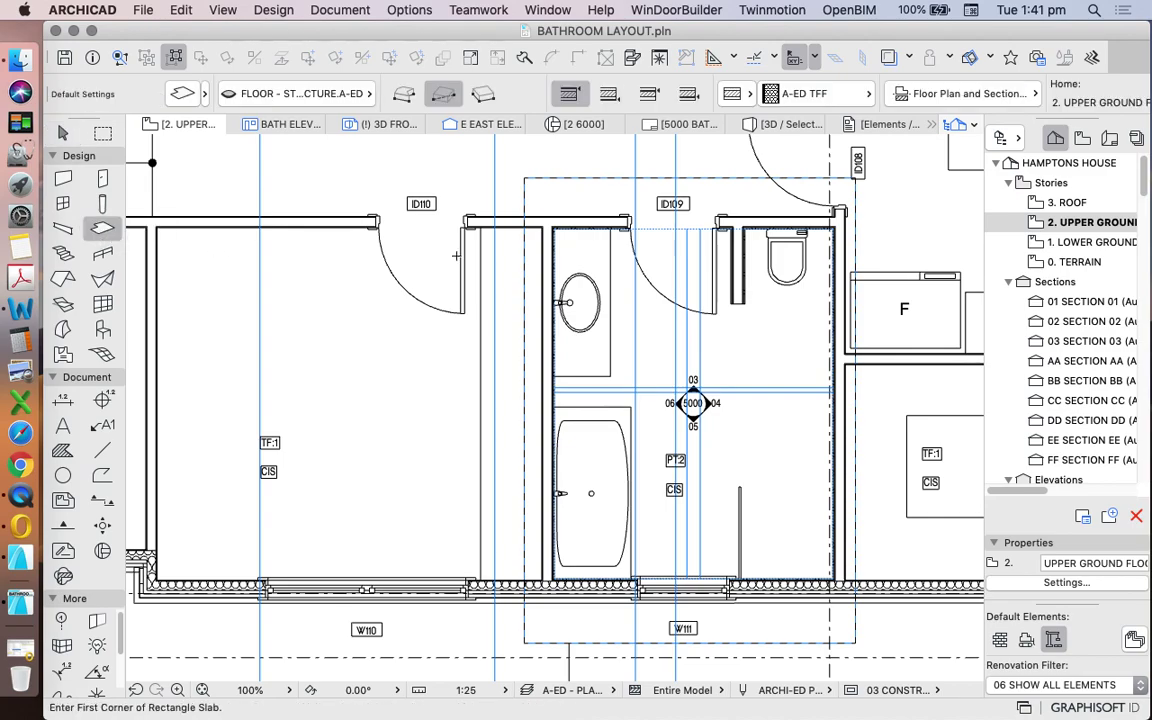
click(295, 94)
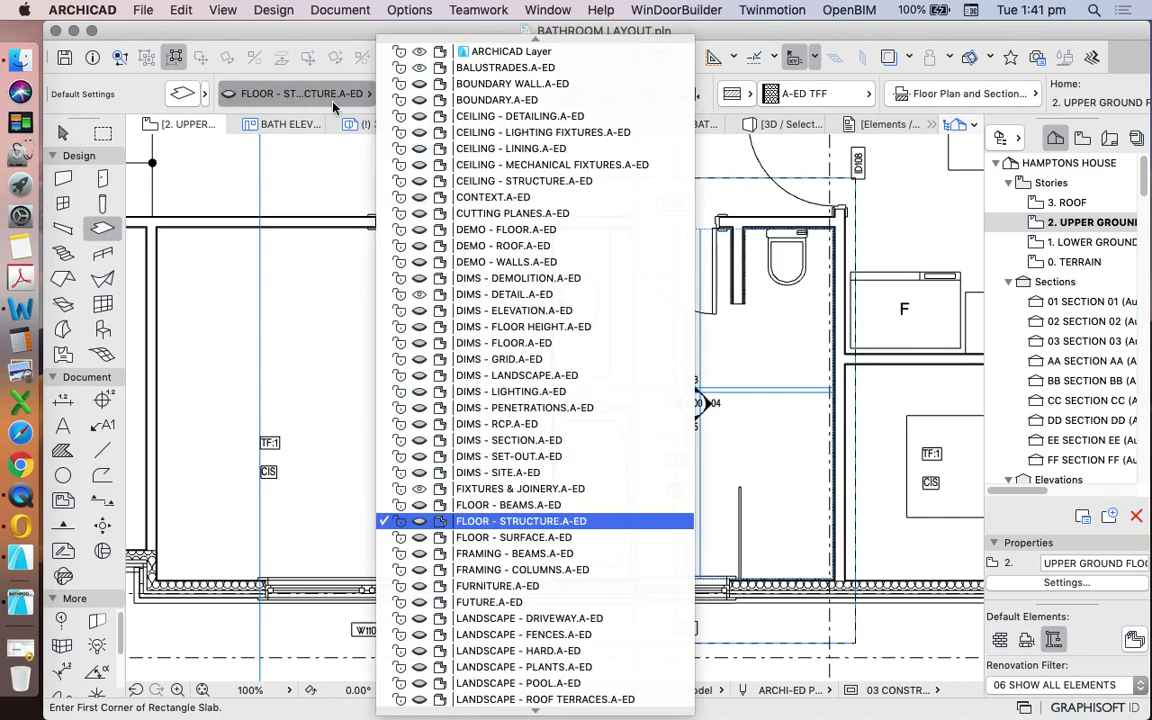
click(568, 488)
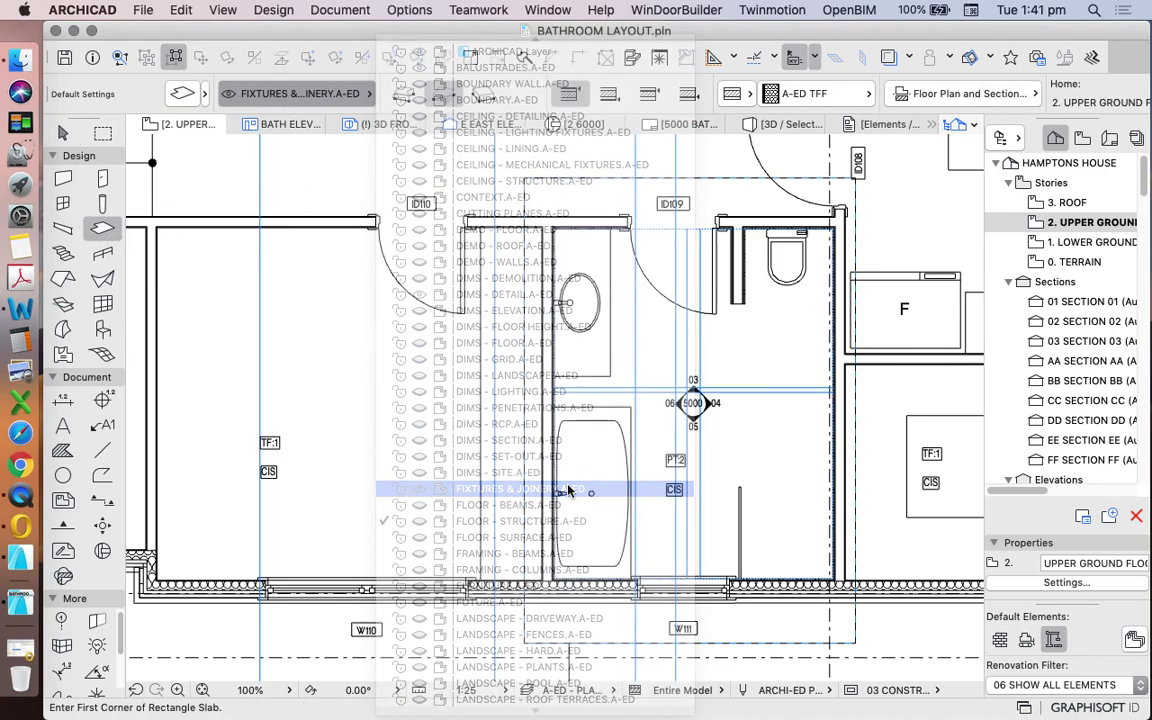
scroll(604, 268, up, 4)
click(182, 94)
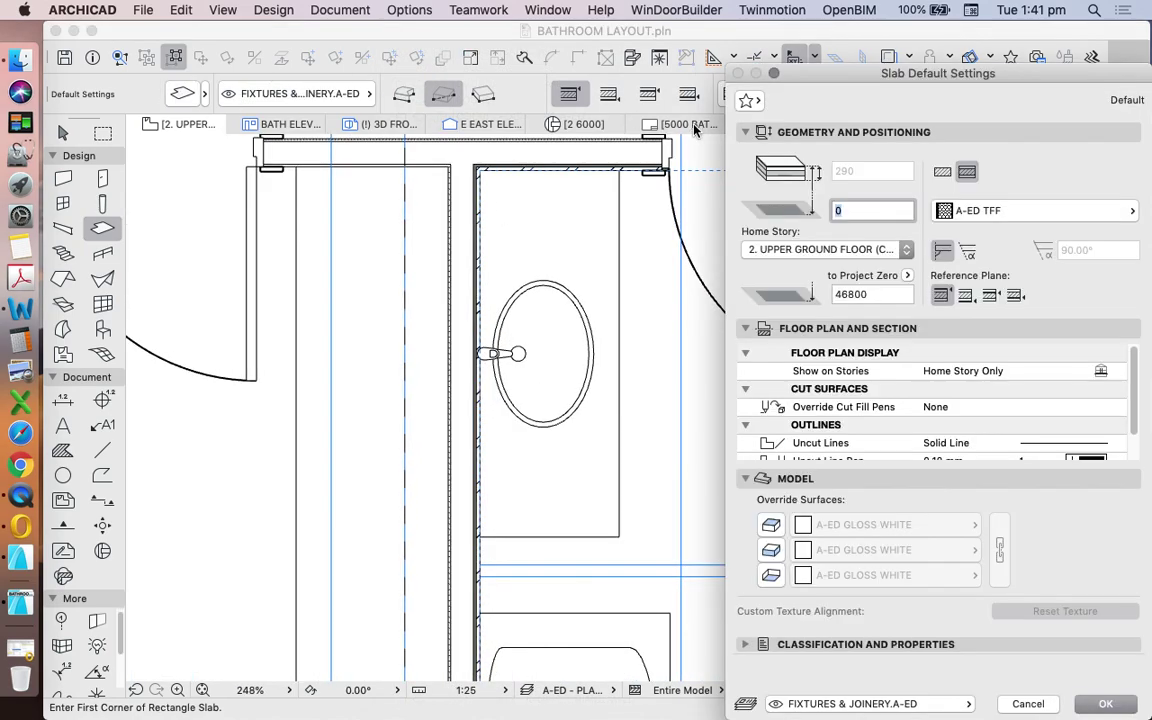
click(942, 172)
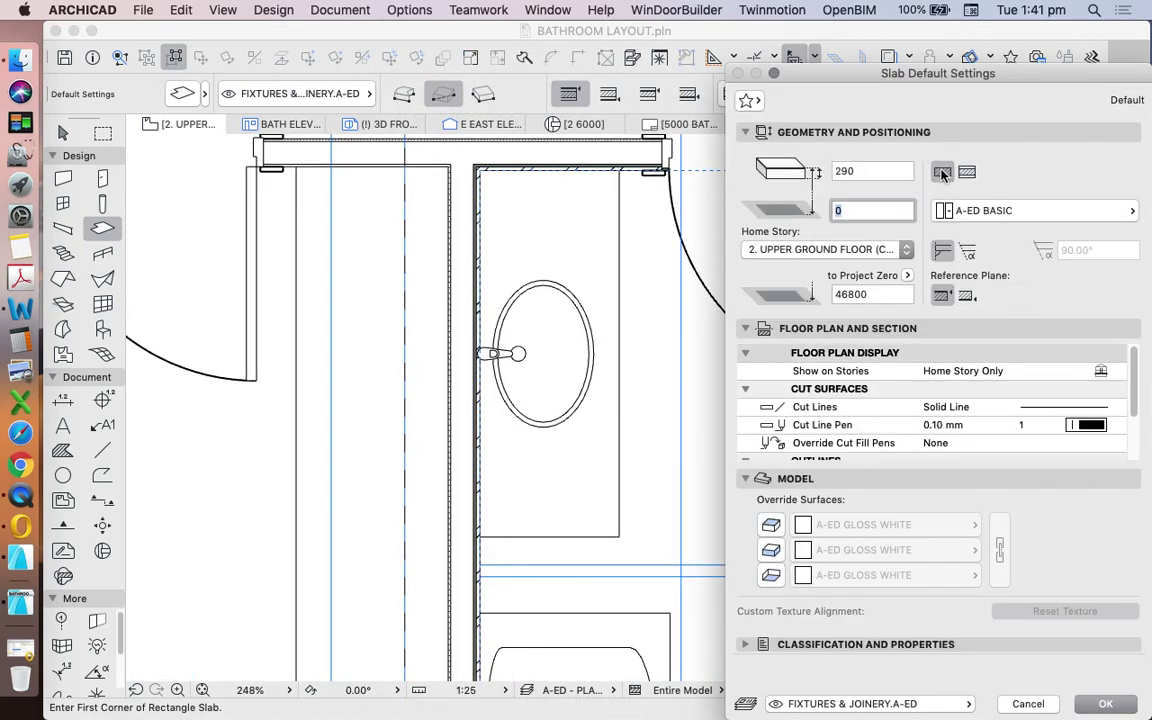
click(966, 296)
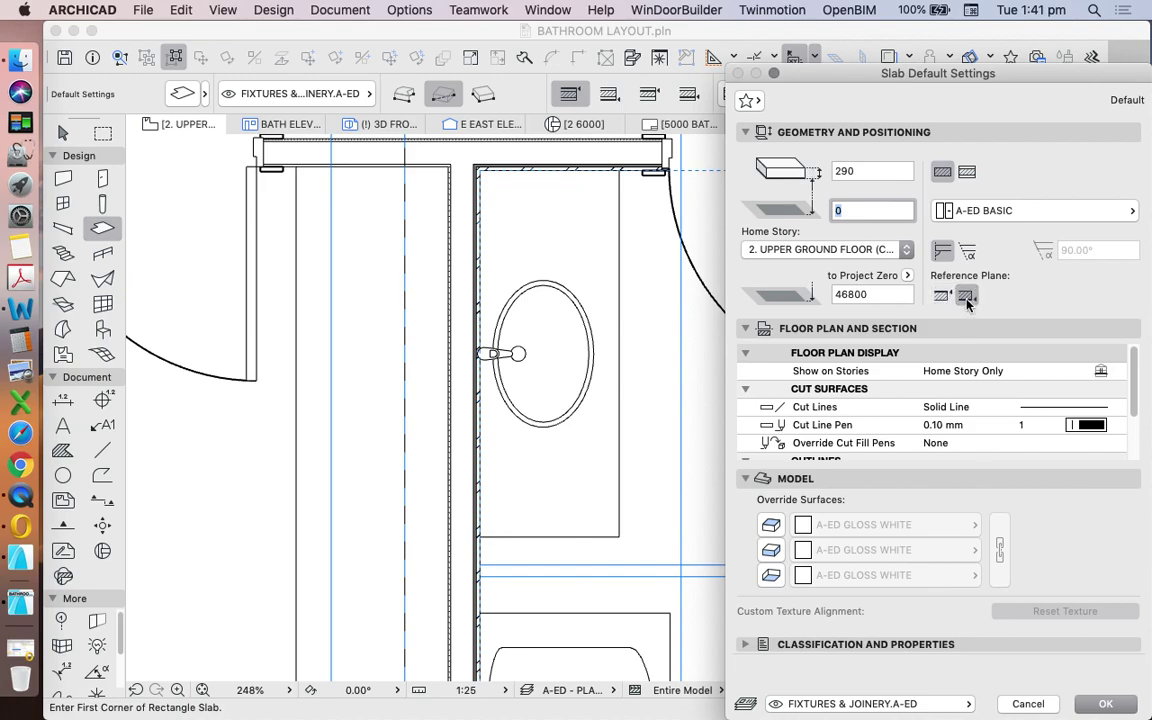
click(970, 218)
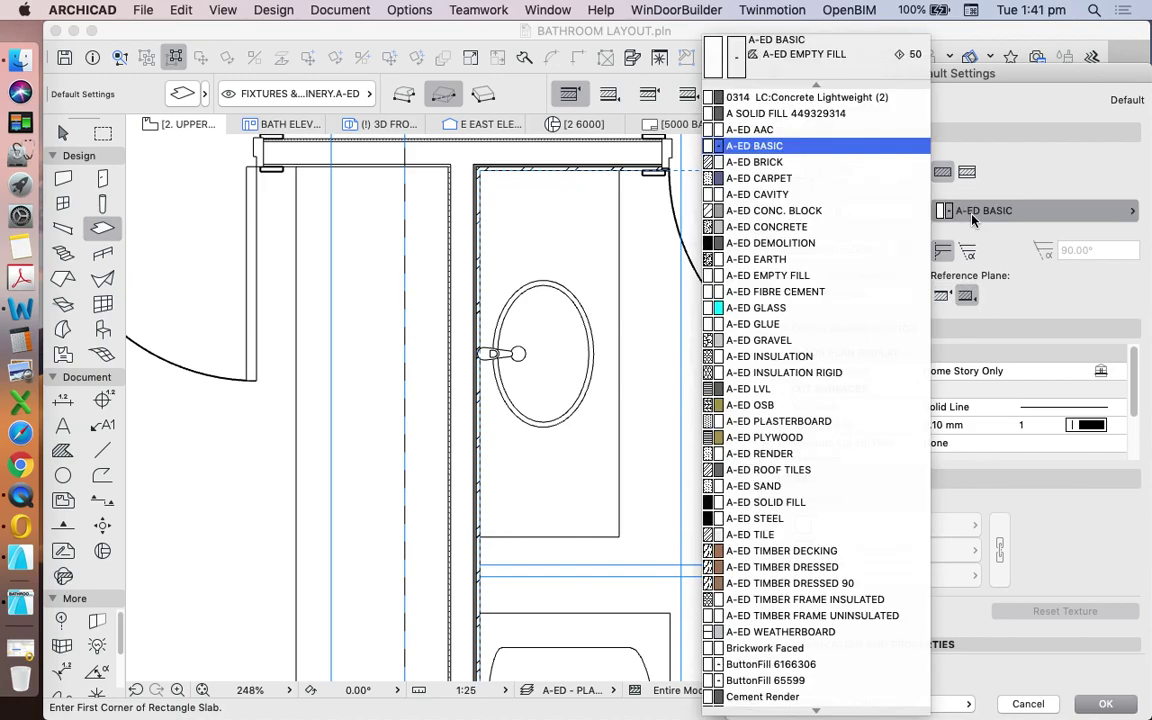
click(812, 149)
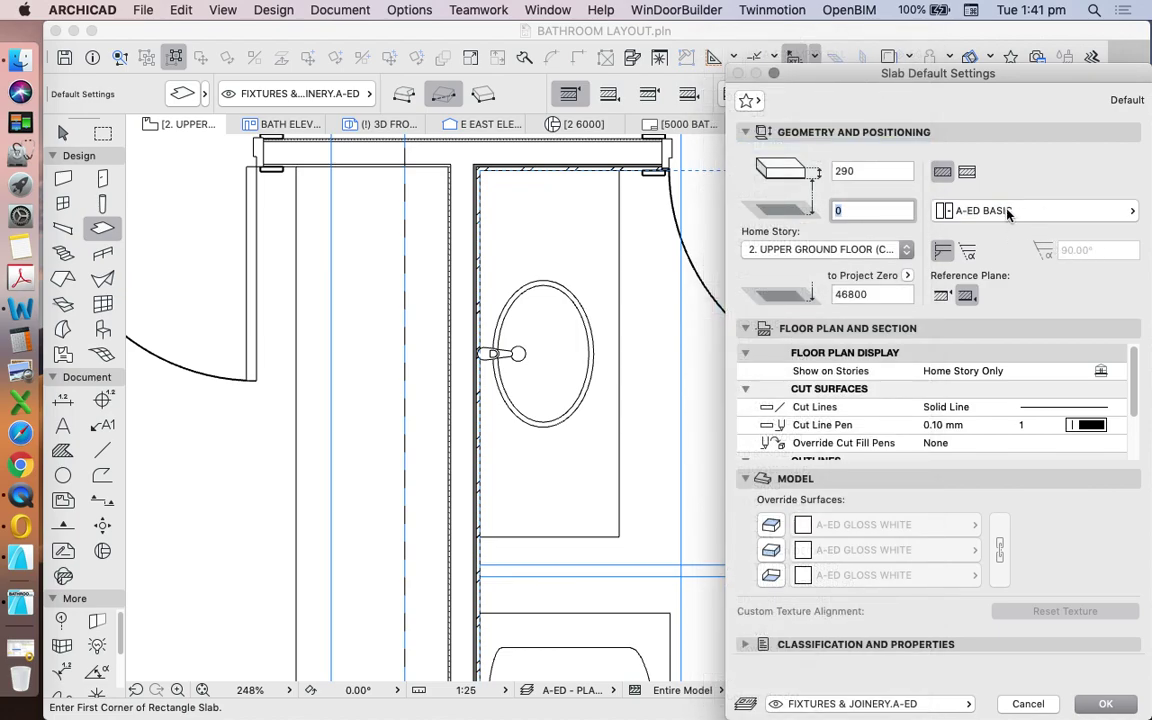
click(1104, 705)
Step: Try to draw a rectangular slab along the tiled wall behind the basin, from the room corner to the vanity's end
scroll(468, 160, up, 3)
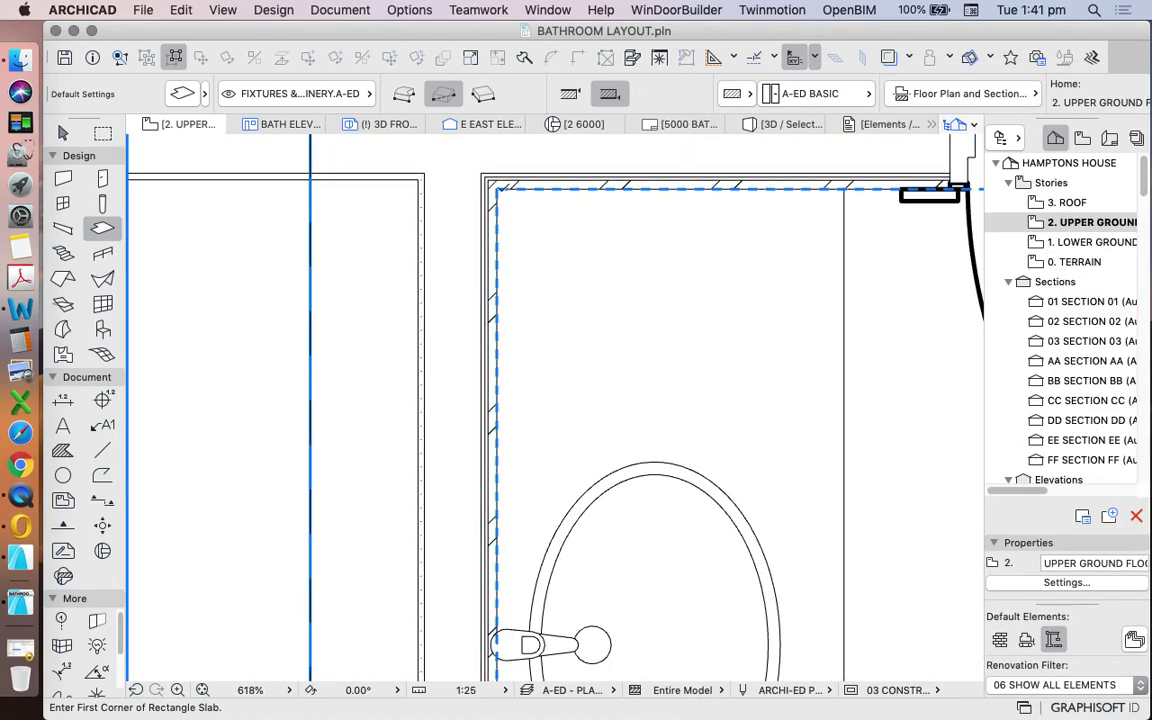
click(477, 170)
scroll(508, 420, down, 3)
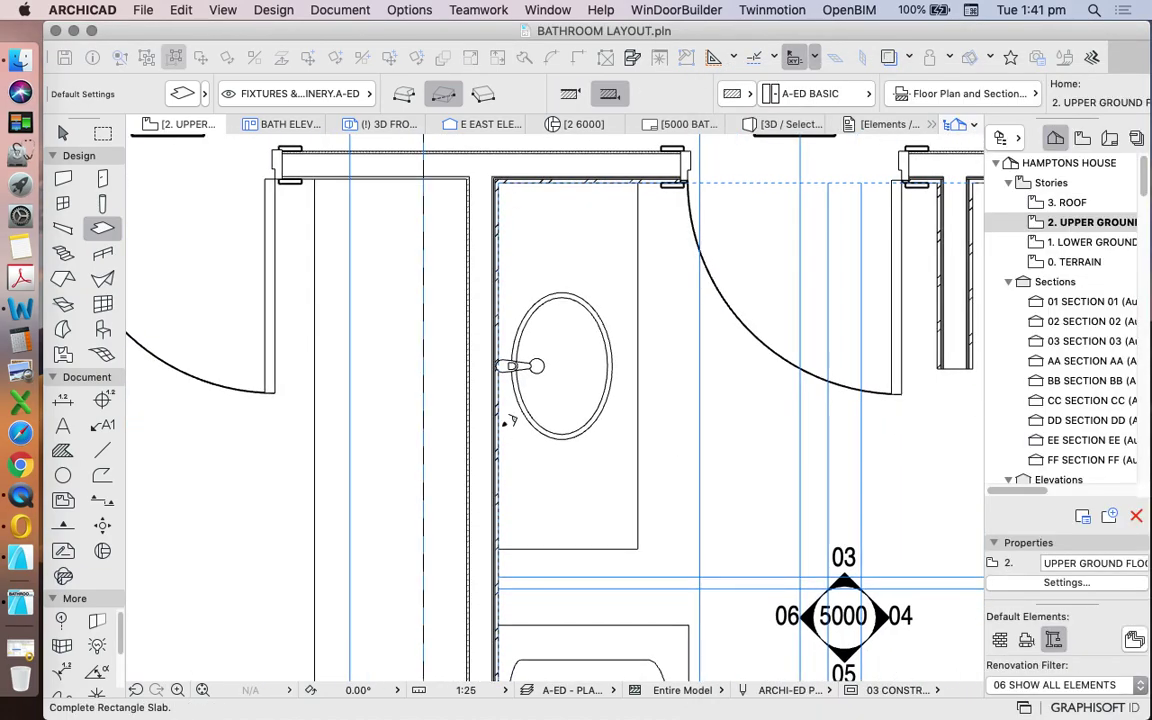
click(510, 550)
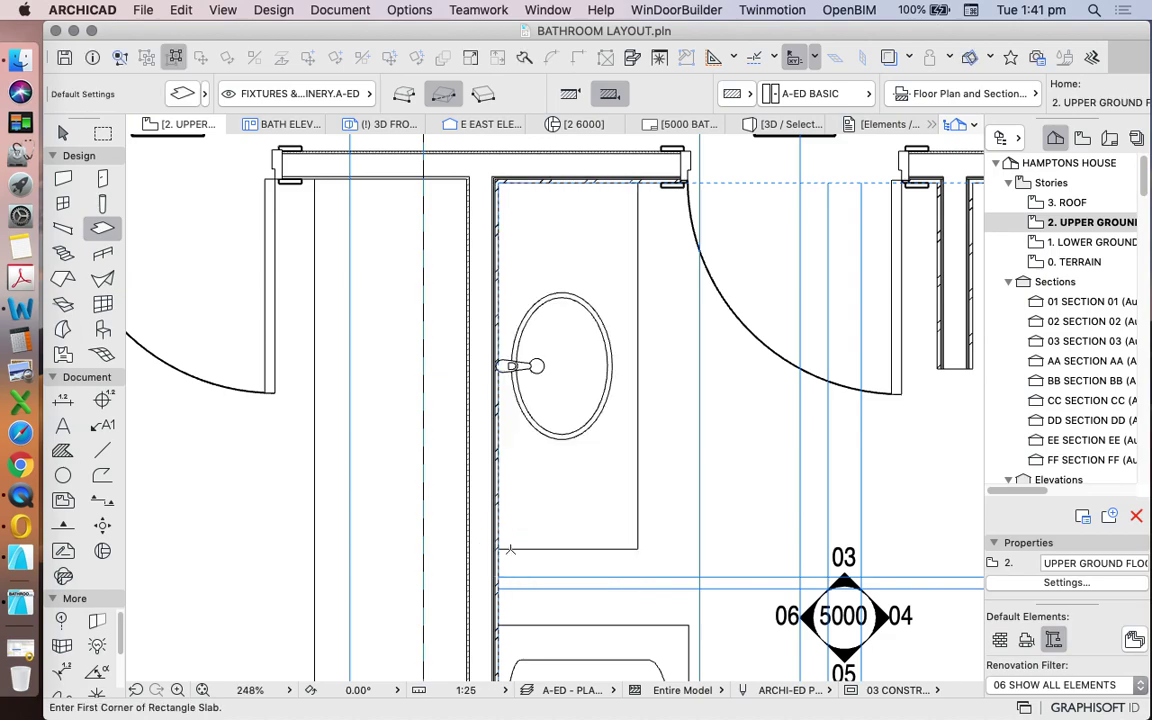
Step: Draw a rotated rectangular slab 10 mm wide along the tiled wall behind the basin, from the room corner to the vanity's end
click(483, 93)
scroll(498, 188, up, 3)
click(499, 196)
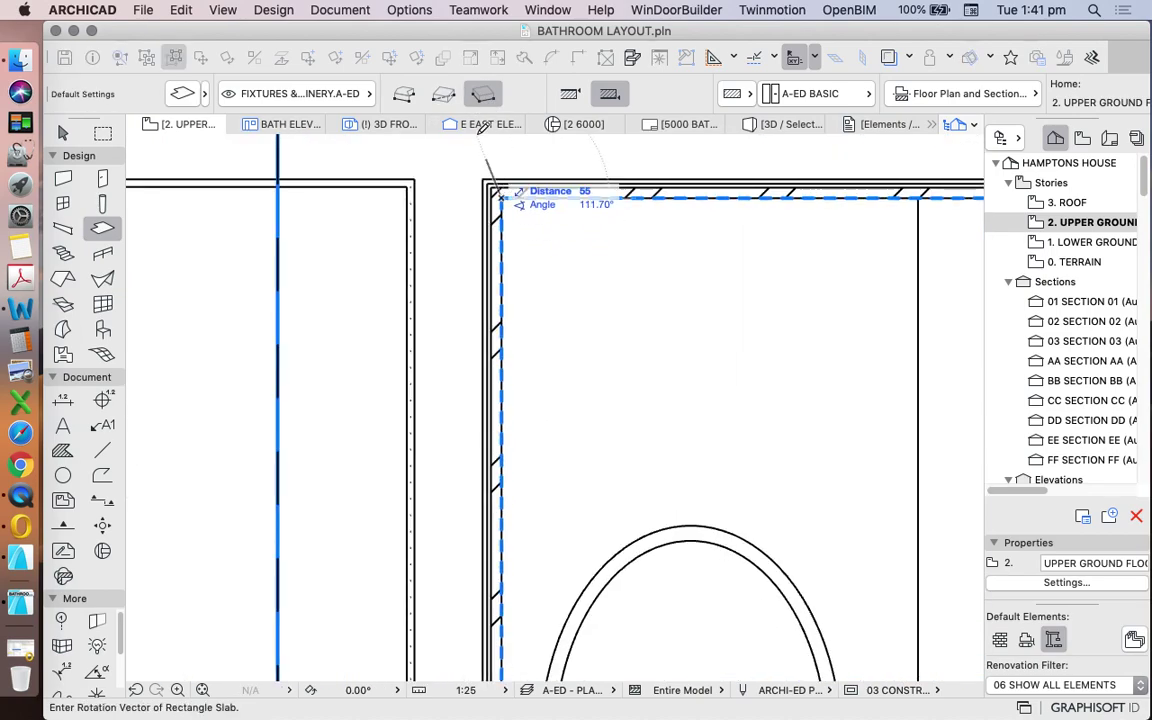
scroll(488, 150, down, 3)
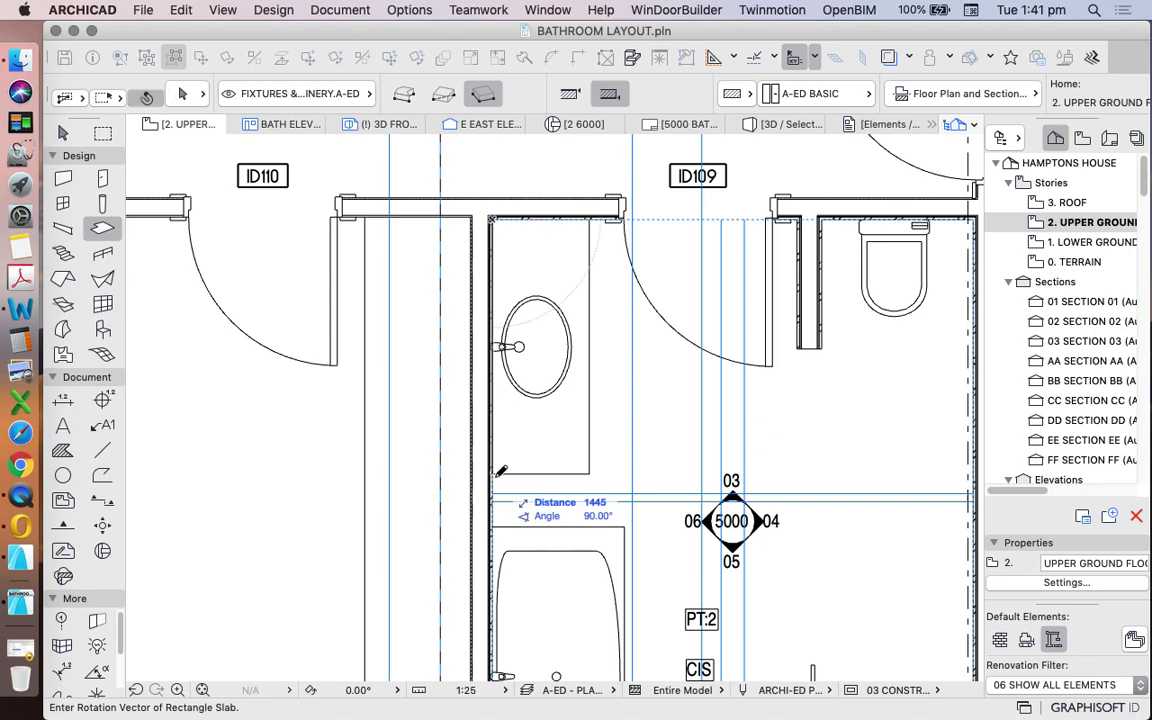
click(491, 472)
text(10)
key(Return)
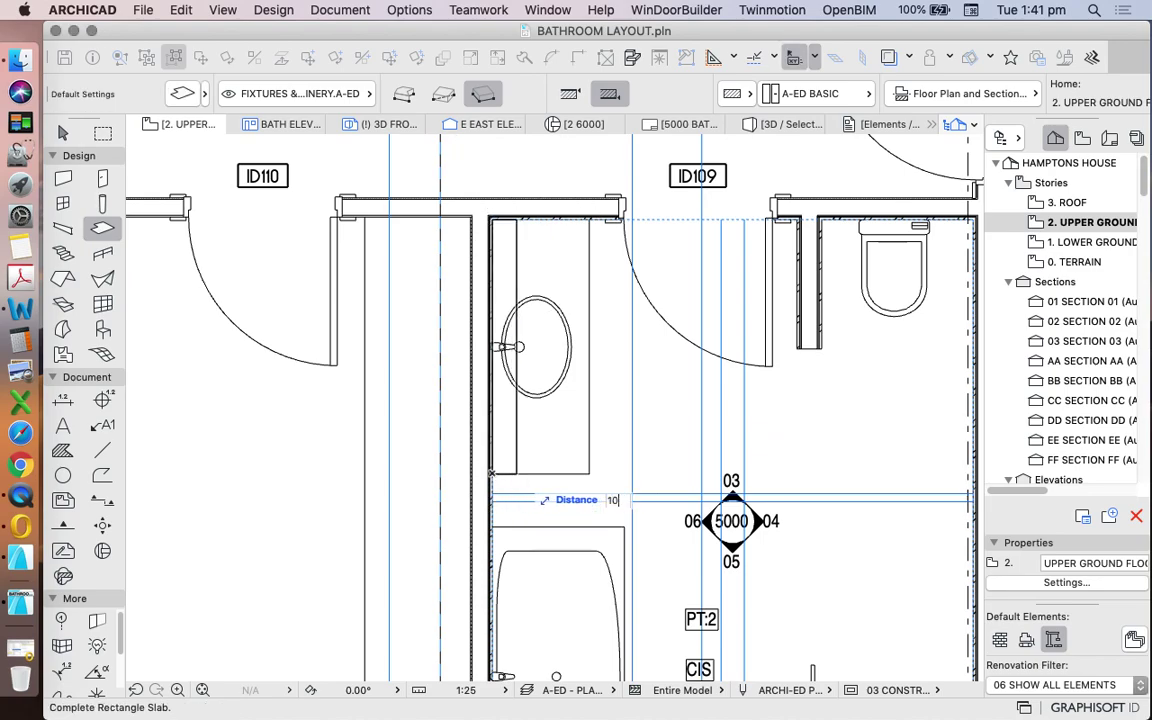
Step: Select the thin slab behind the vanity and bring it to the front of the display order
scroll(490, 469, up, 4)
shift+click(502, 488)
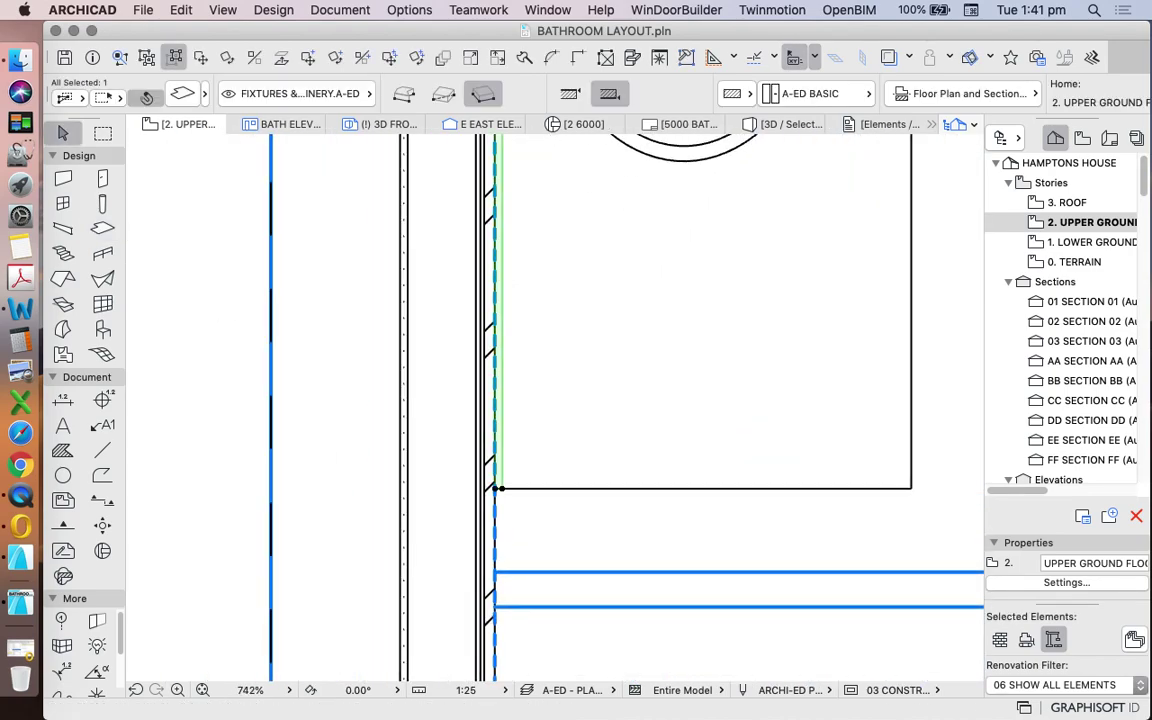
right_click(501, 427)
mouse_move(627, 617)
click(818, 617)
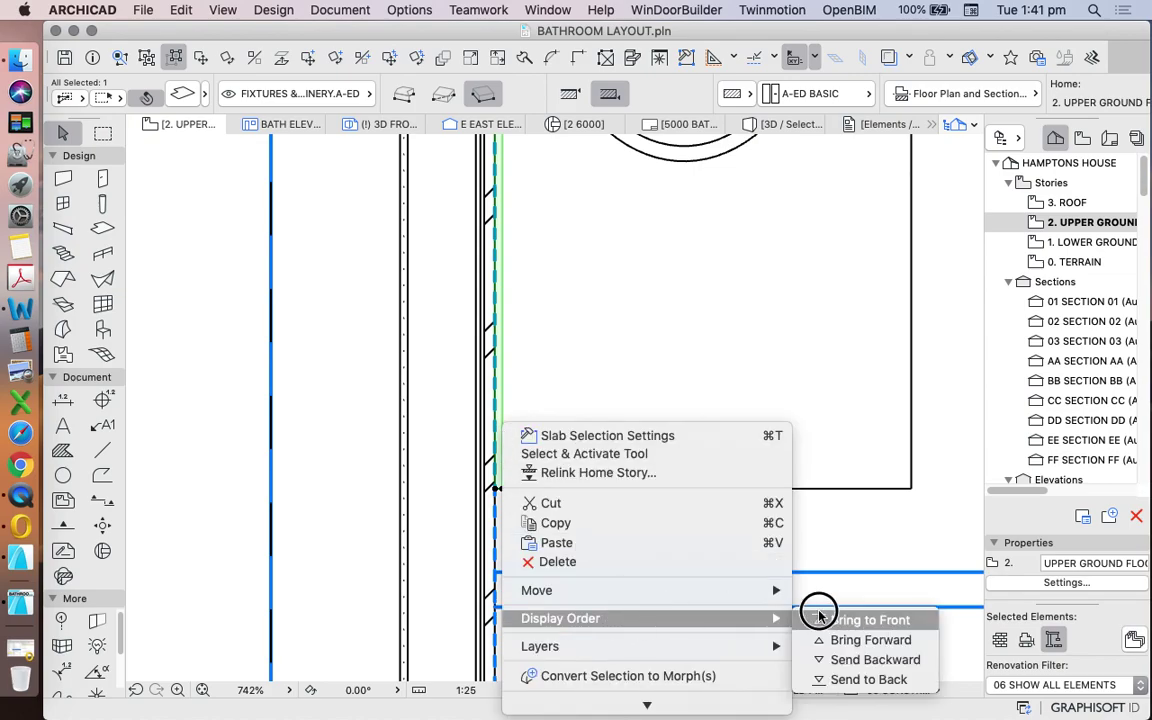
scroll(411, 363, down, 5)
scroll(558, 339, up, 2)
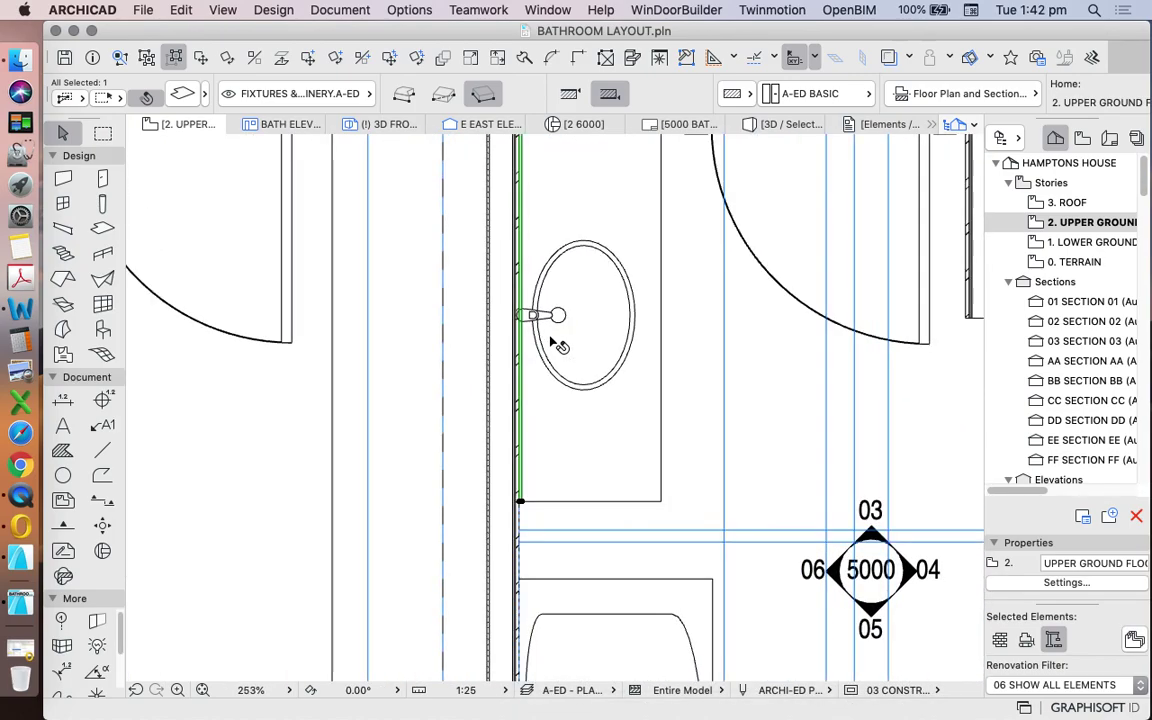
scroll(557, 381, down, 3)
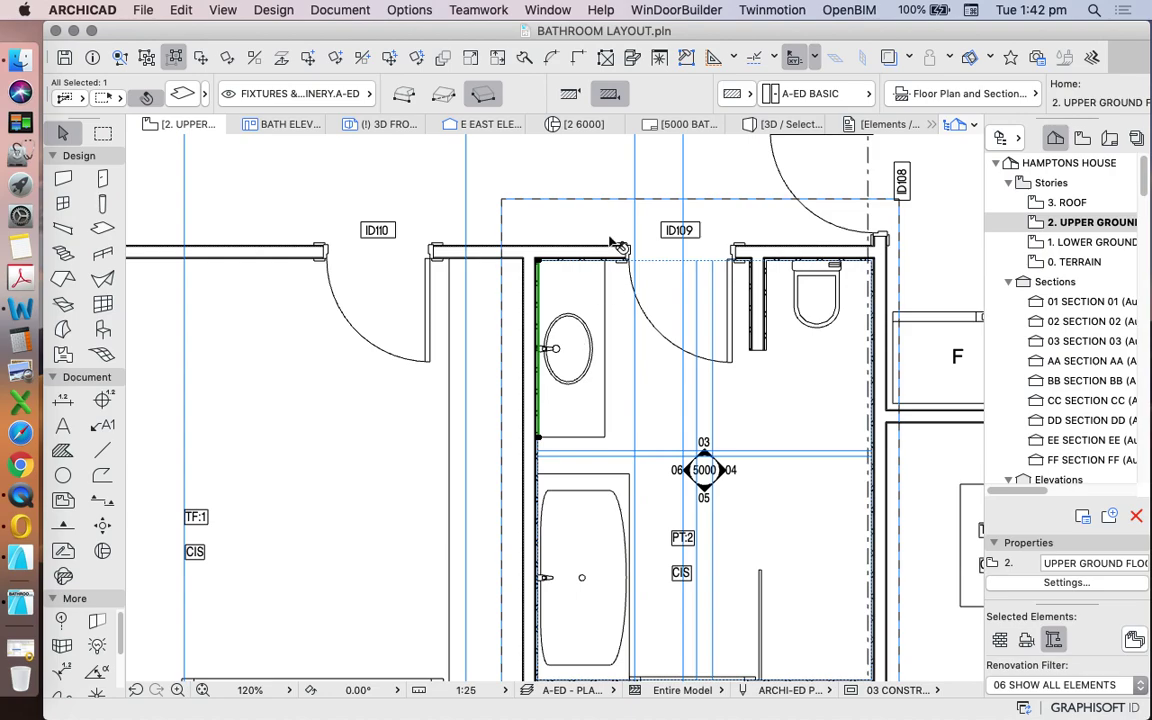
Step: Set the selected slab's base offset to 1000 above the upper ground floor home story, then clear the selection
click(181, 95)
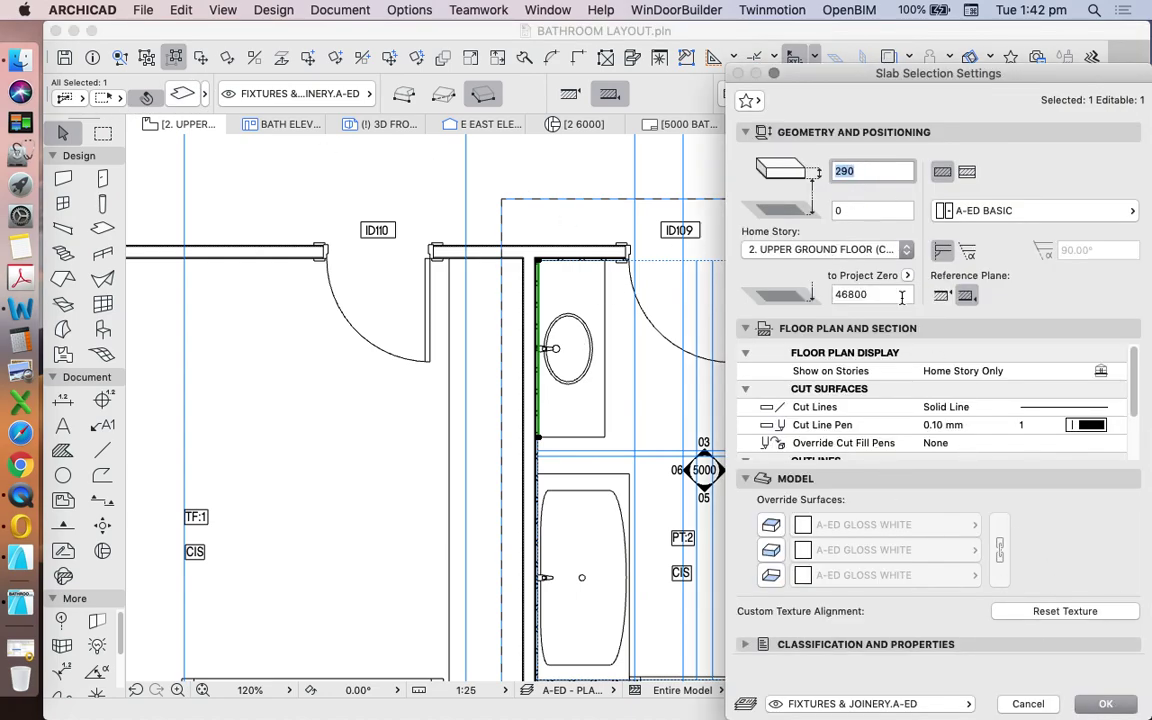
click(861, 209)
text(1000)
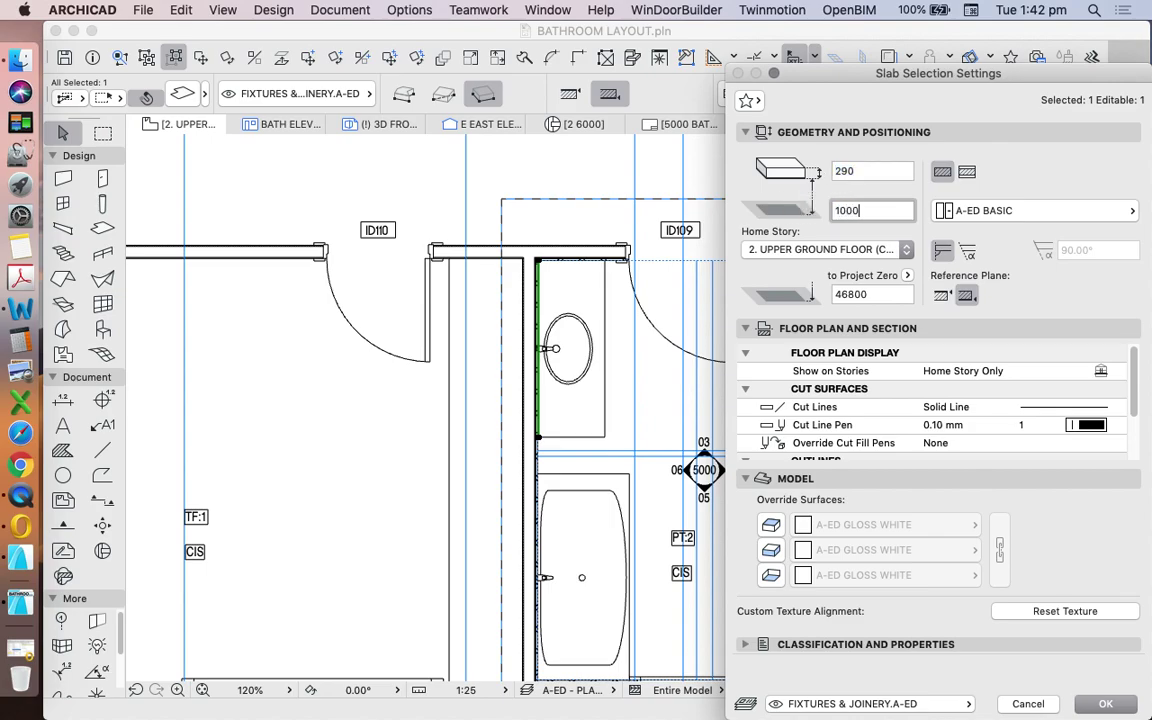
key(Return)
scroll(665, 443, down, 5)
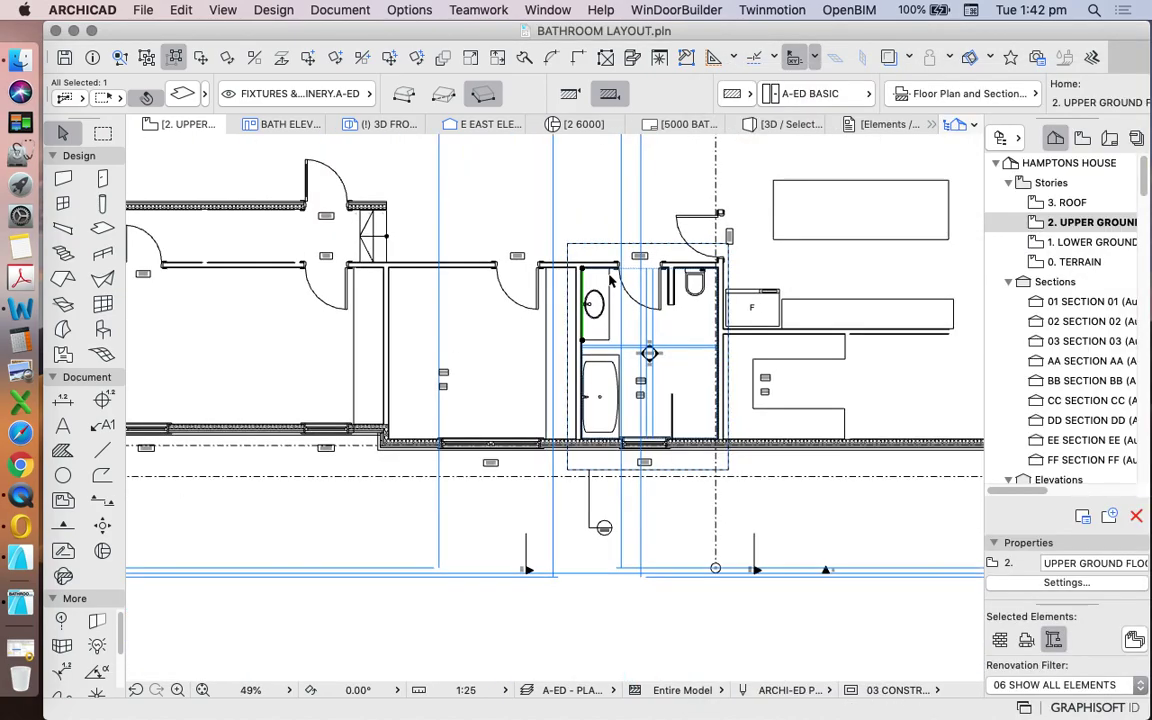
key(Escape)
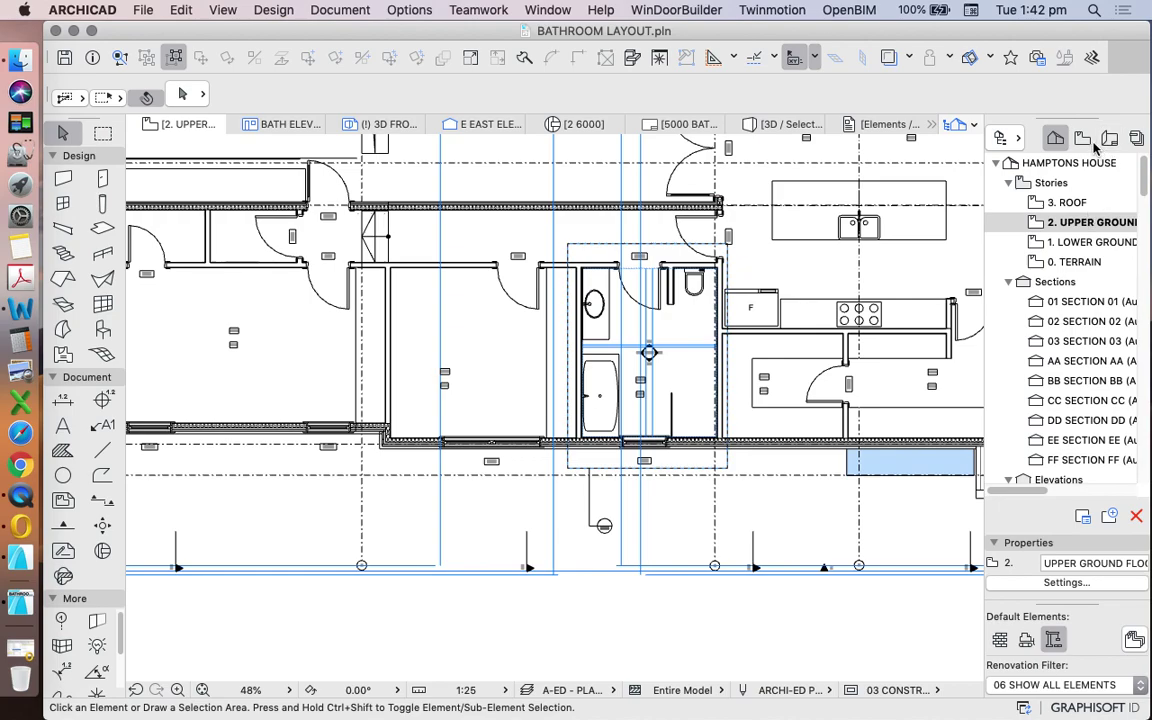
Step: Open the BATH ELEV 06 view and move the splashback slab down so its lower edge sits on the counter top
click(1083, 139)
click(1086, 250)
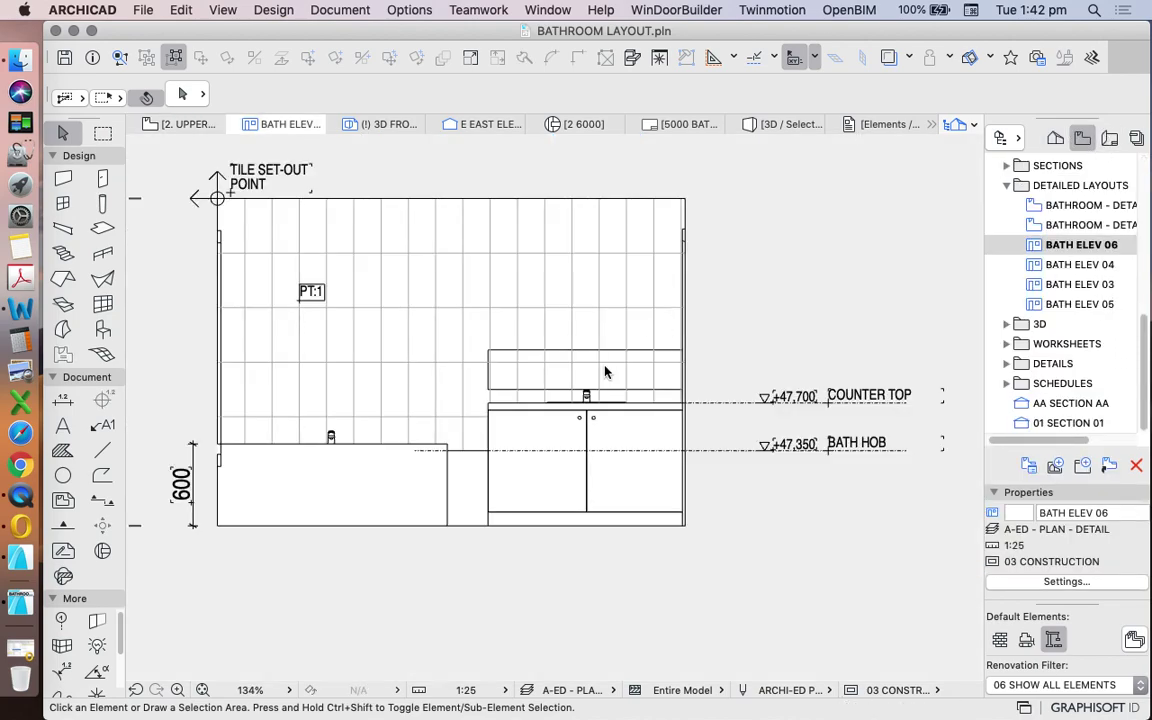
click(579, 352)
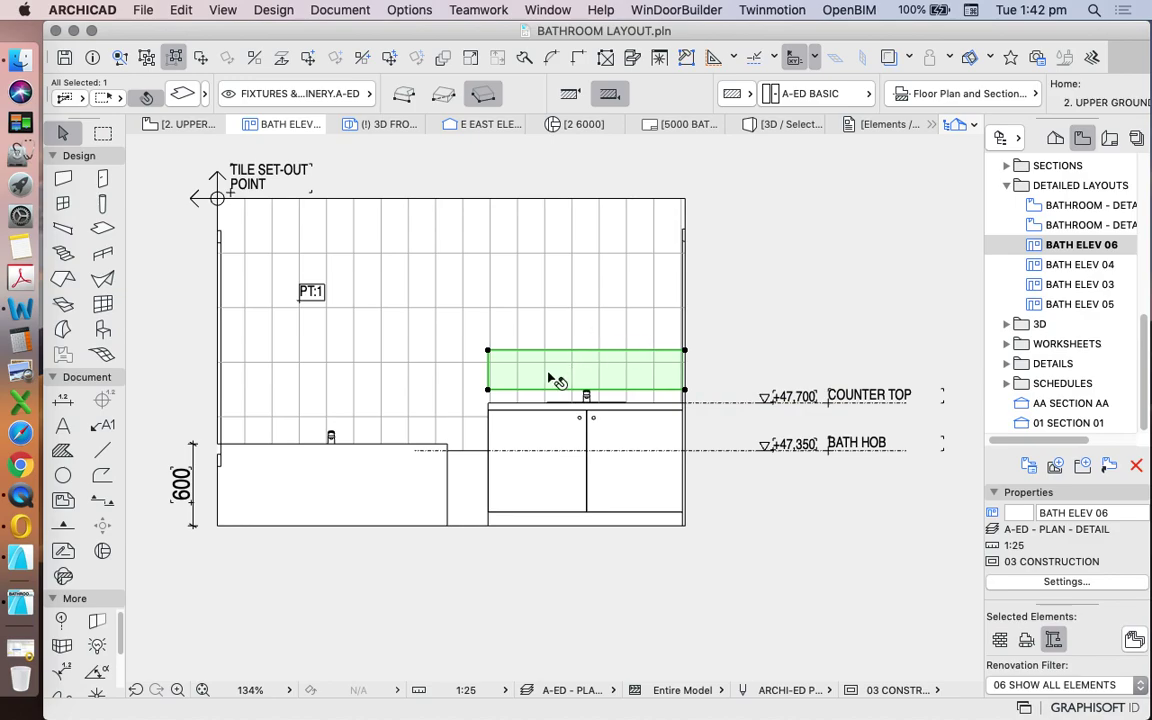
scroll(550, 378, up, 5)
click(437, 426)
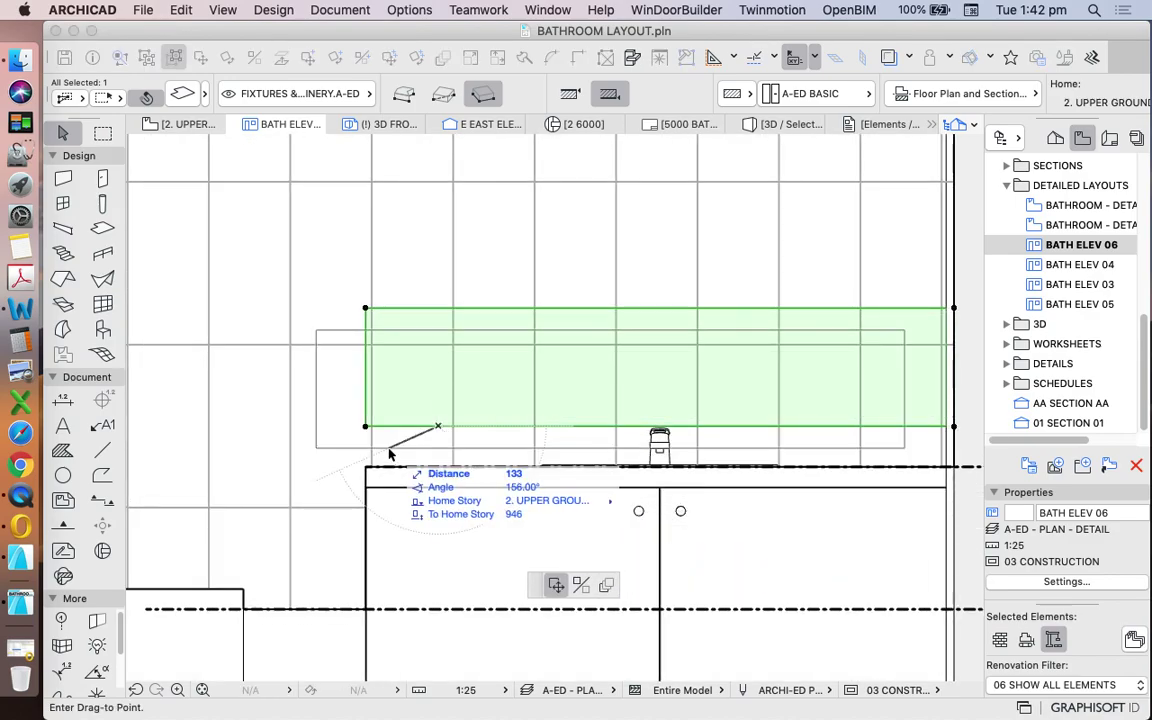
key(Escape)
click(365, 426)
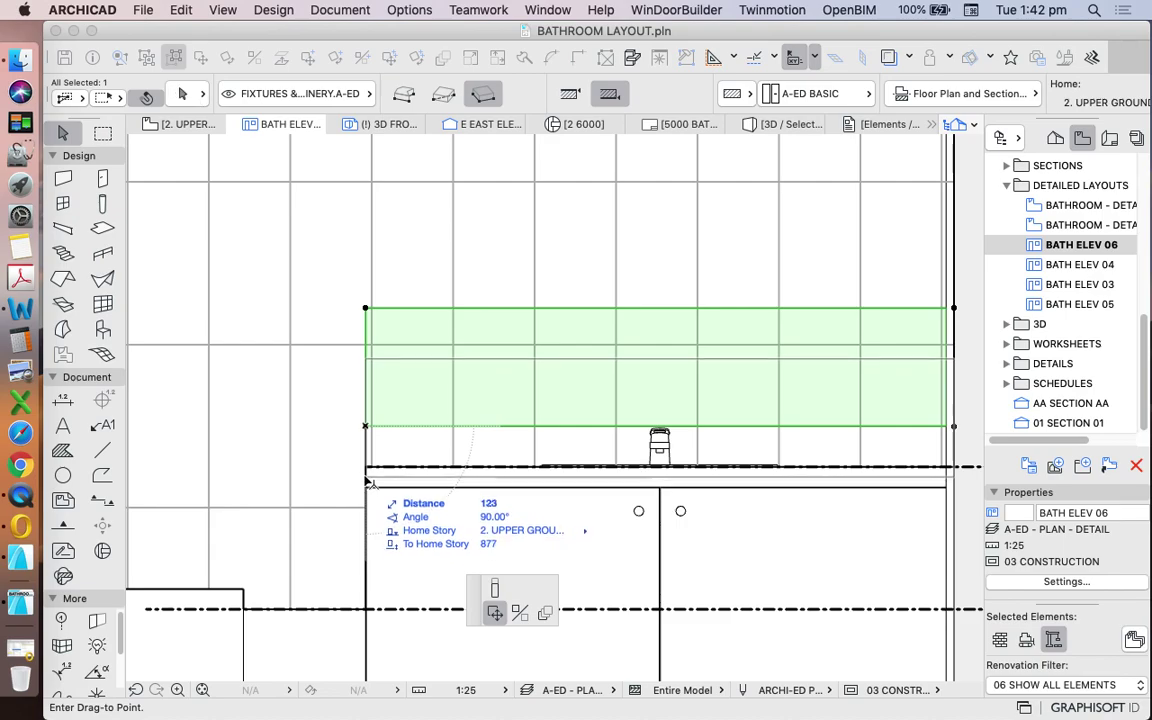
click(366, 468)
scroll(488, 501, down, 5)
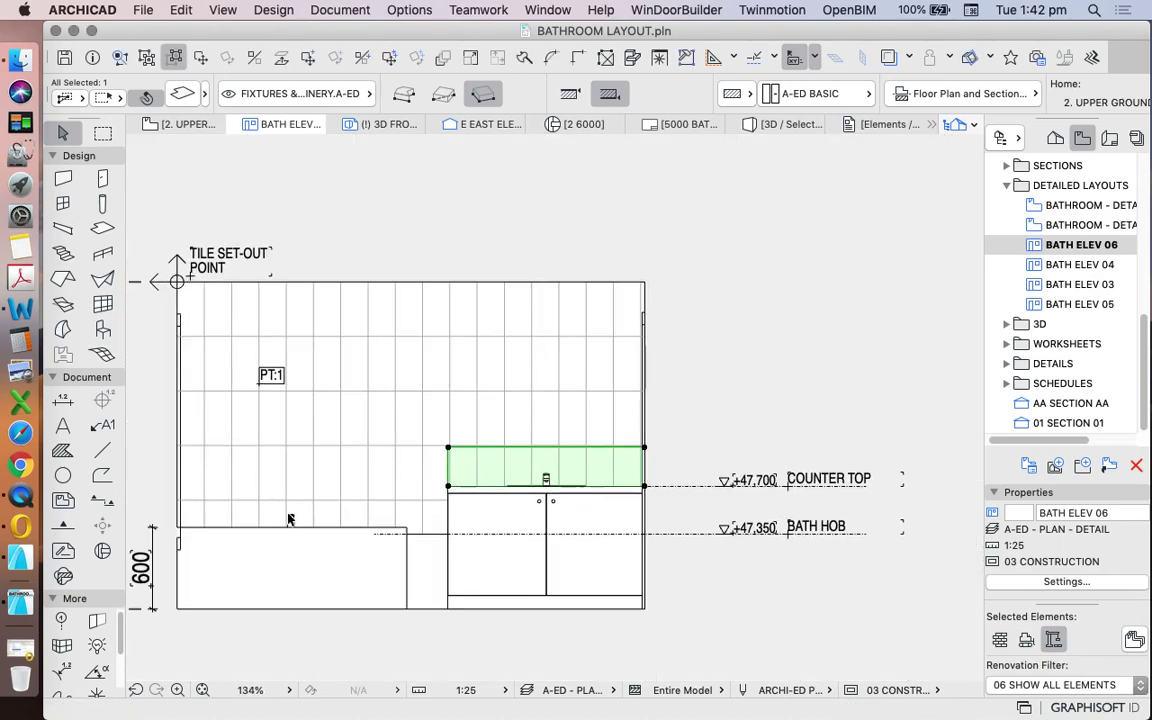
click(102, 450)
key(Escape)
Step: Copy the COUNTER TOP level line, marker and label straight down to the elevation's floor line
click(712, 446)
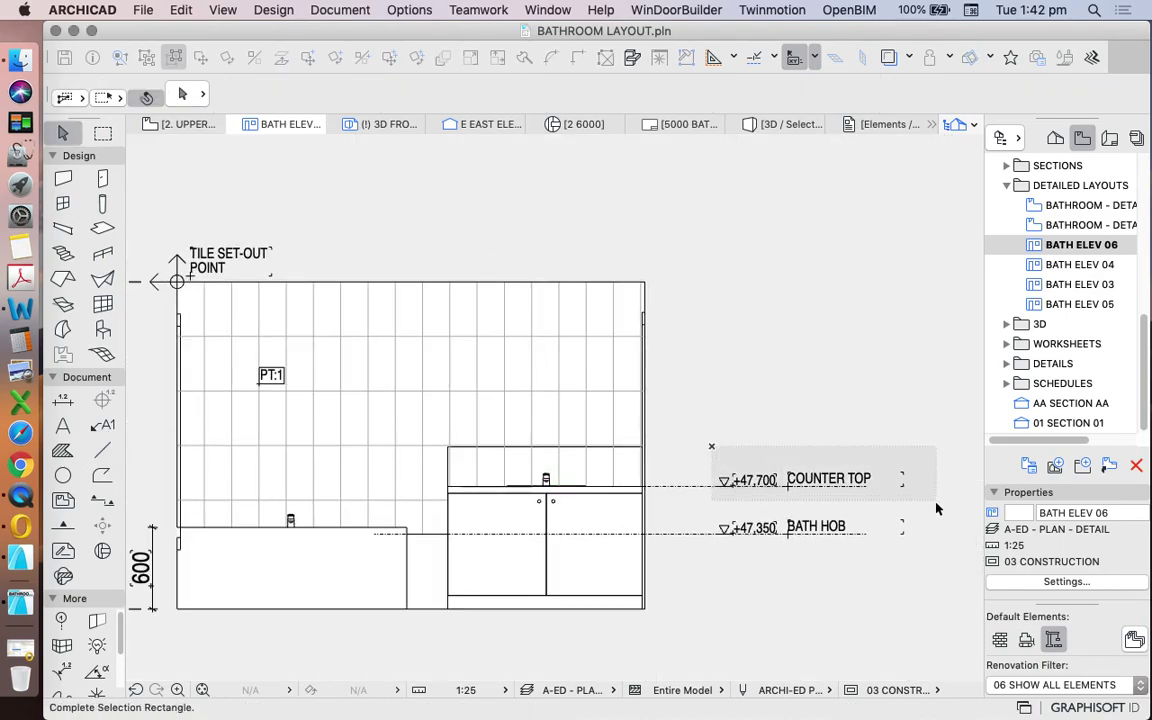
click(937, 510)
key(super+d)
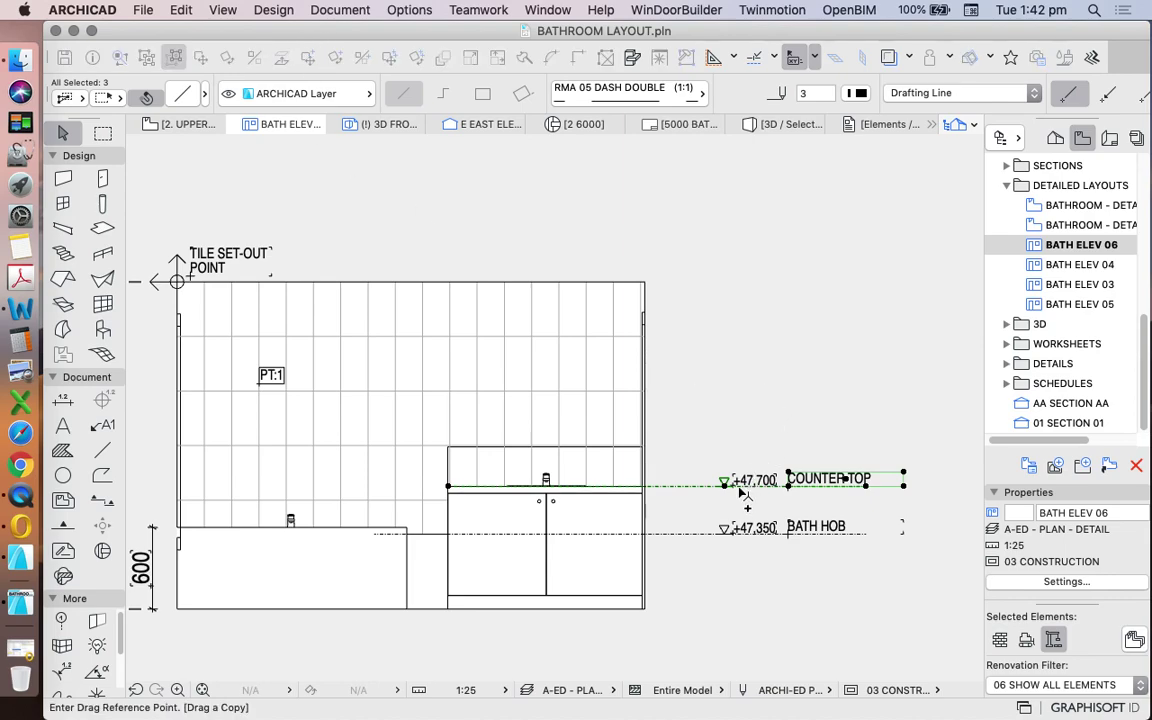
click(734, 483)
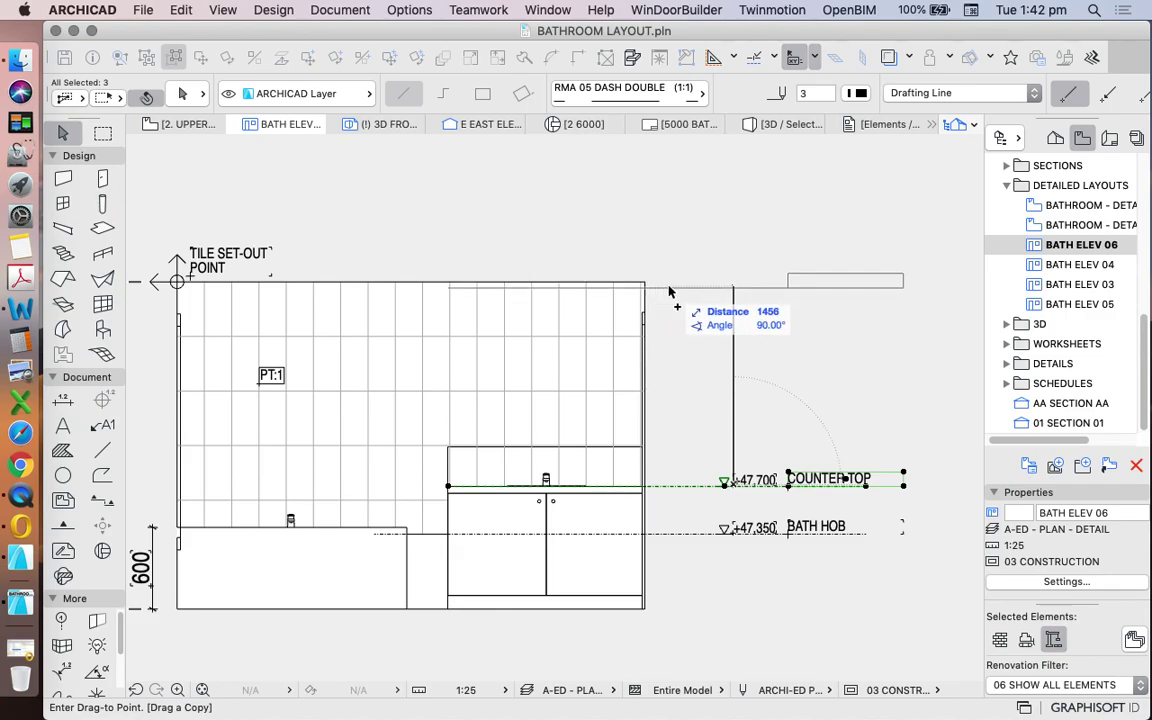
key(Escape)
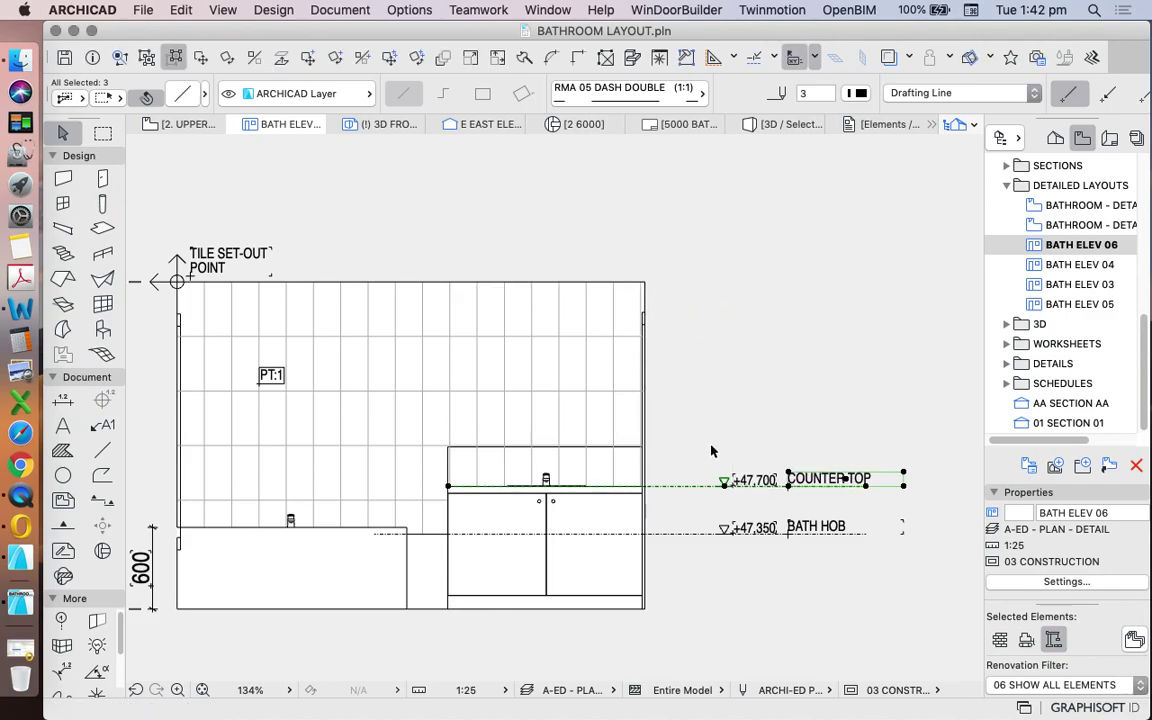
key(super+alt+d)
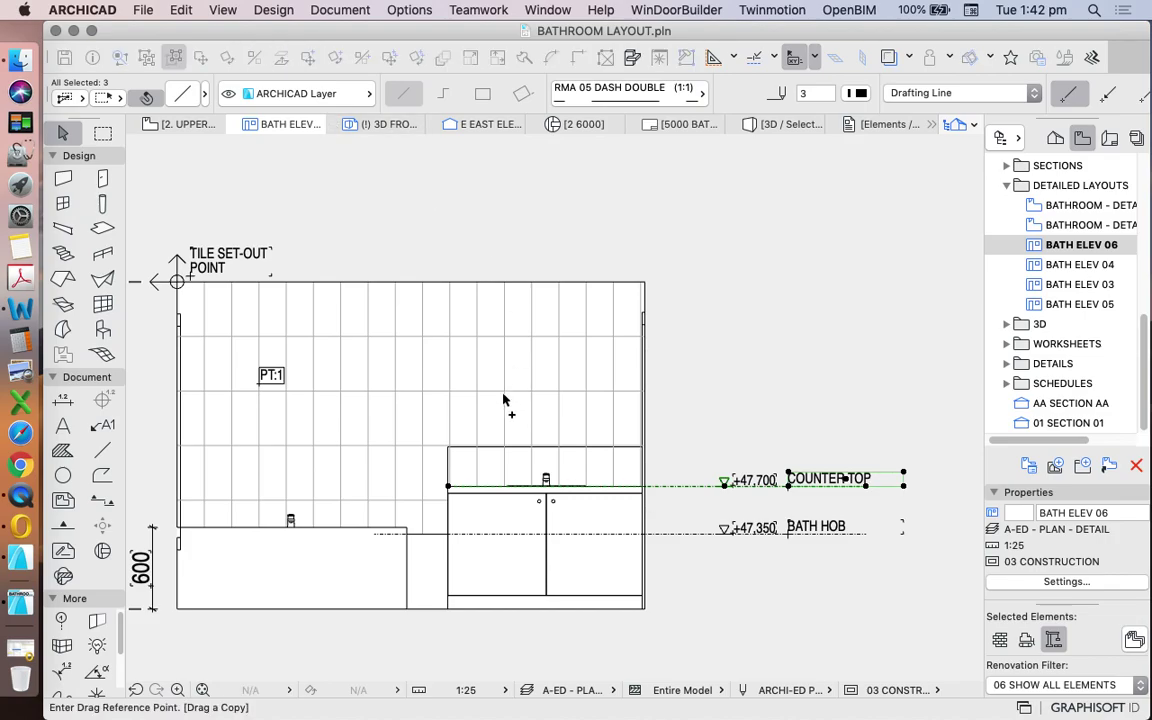
click(680, 498)
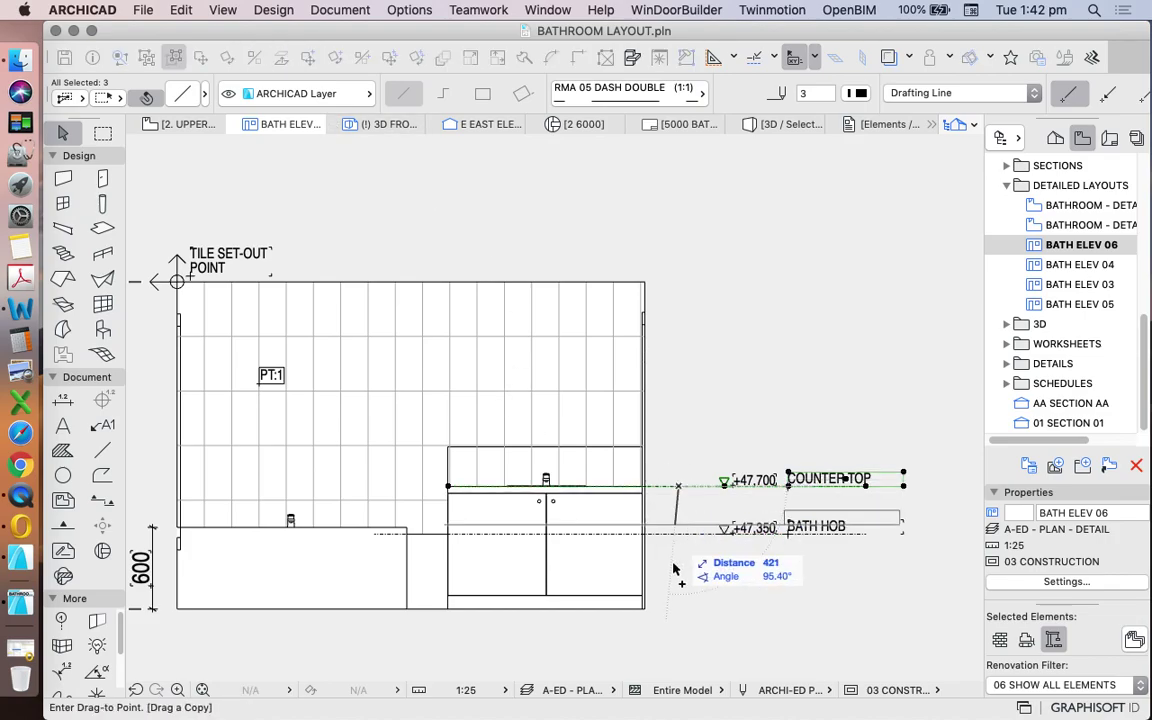
click(676, 615)
Step: Copy the floor-line level line, marker and label 2400 mm vertically up to the top of the tiled wall
key(super+alt+d)
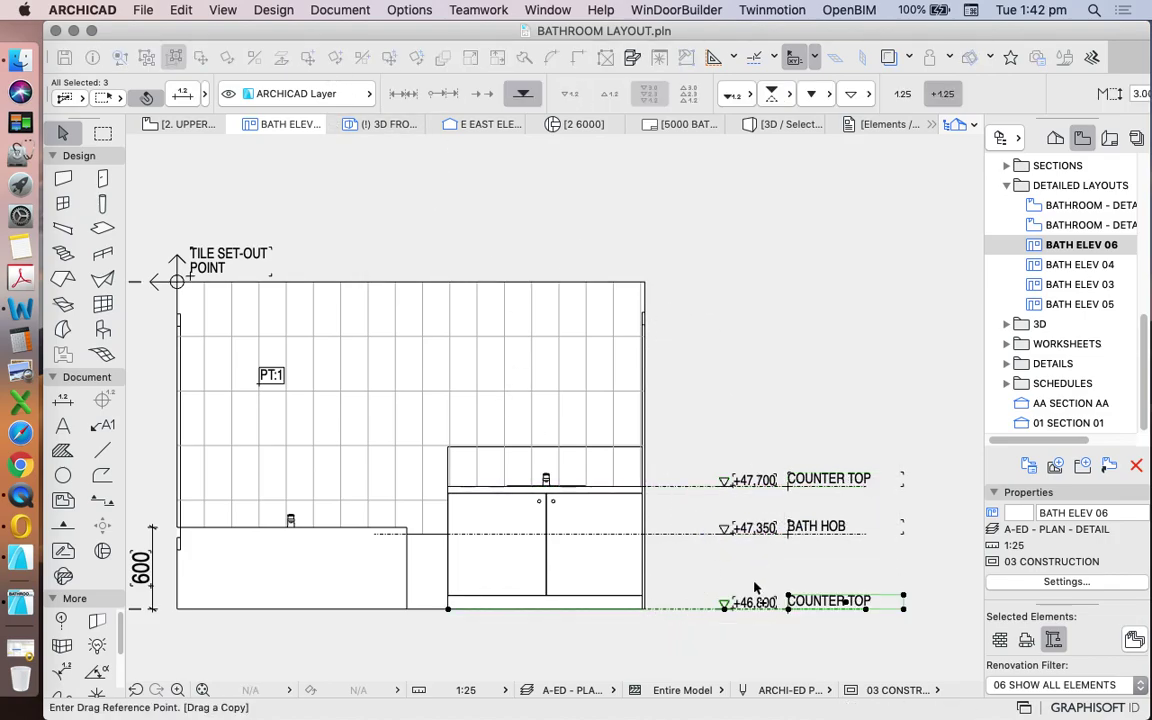
click(748, 607)
text(240)
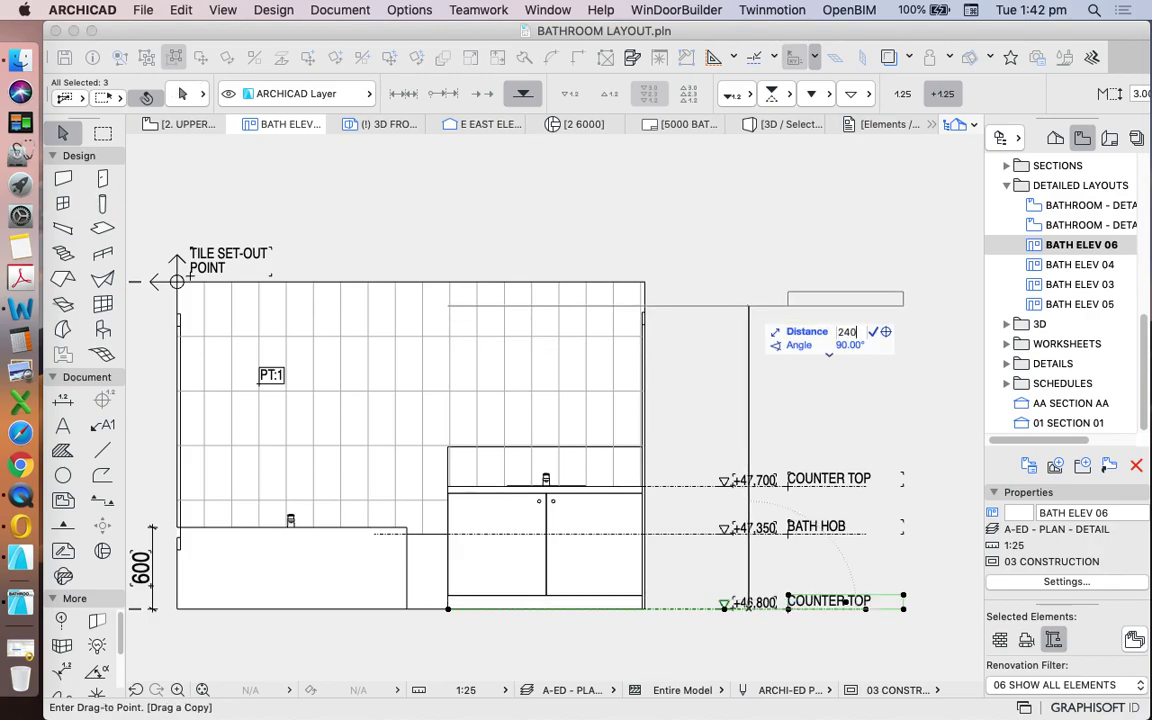
text(0)
key(Return)
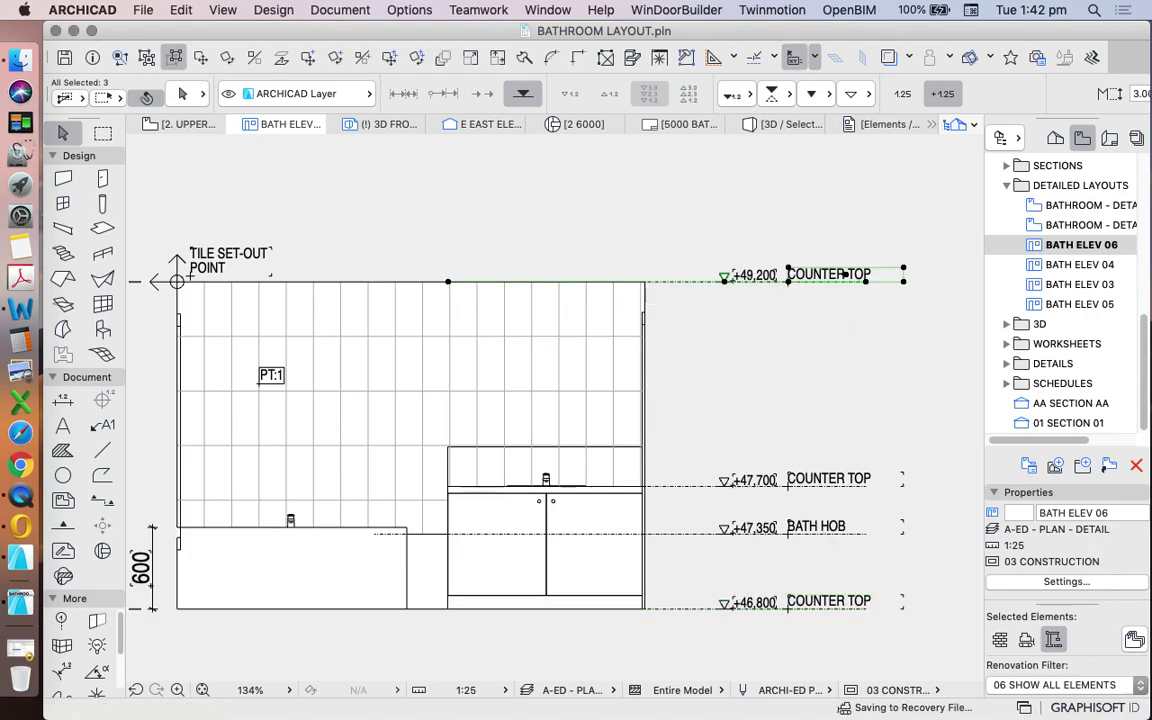
key(Escape)
Step: Change the label beside the +46,800 floor level to FFL THREASHOLD
scroll(851, 626, up, 5)
double_click(808, 574)
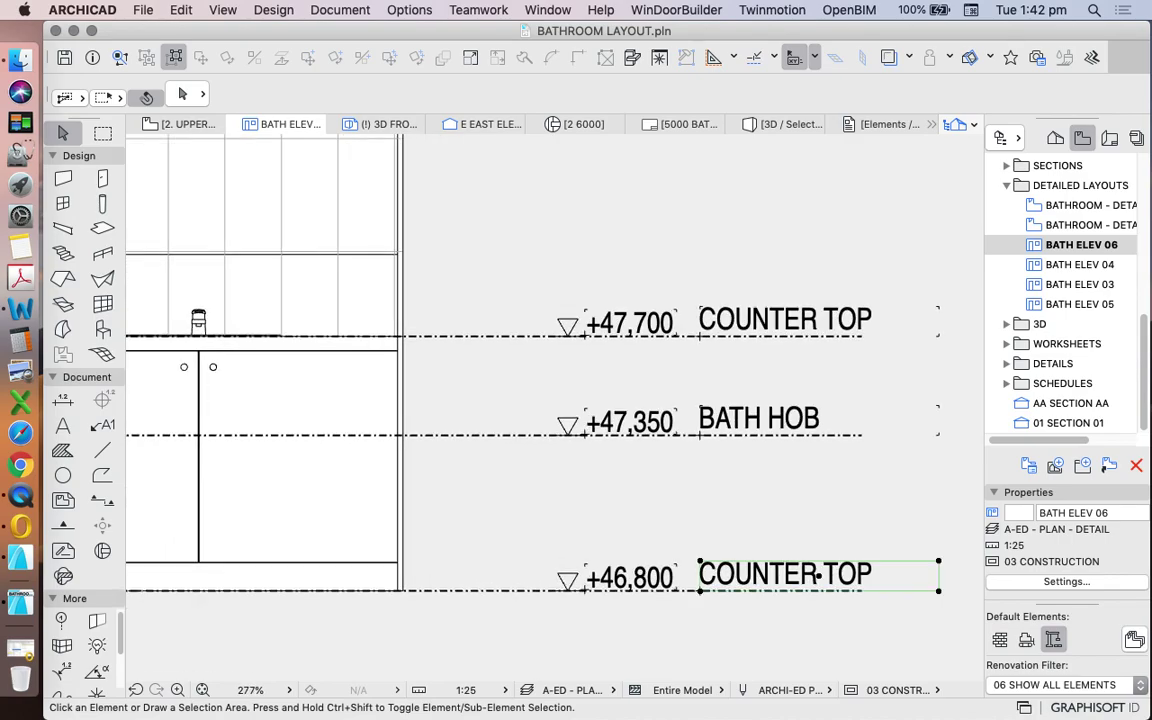
key(super+a)
text(FFF)
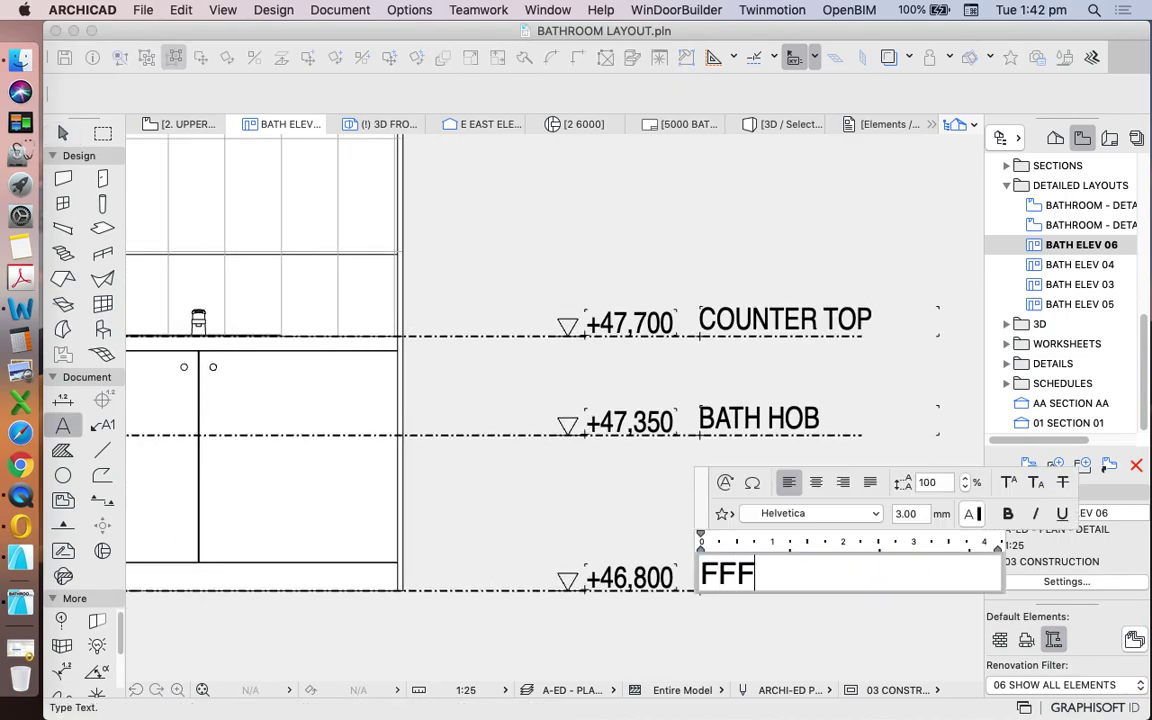
key(BackSpace)
text(L)
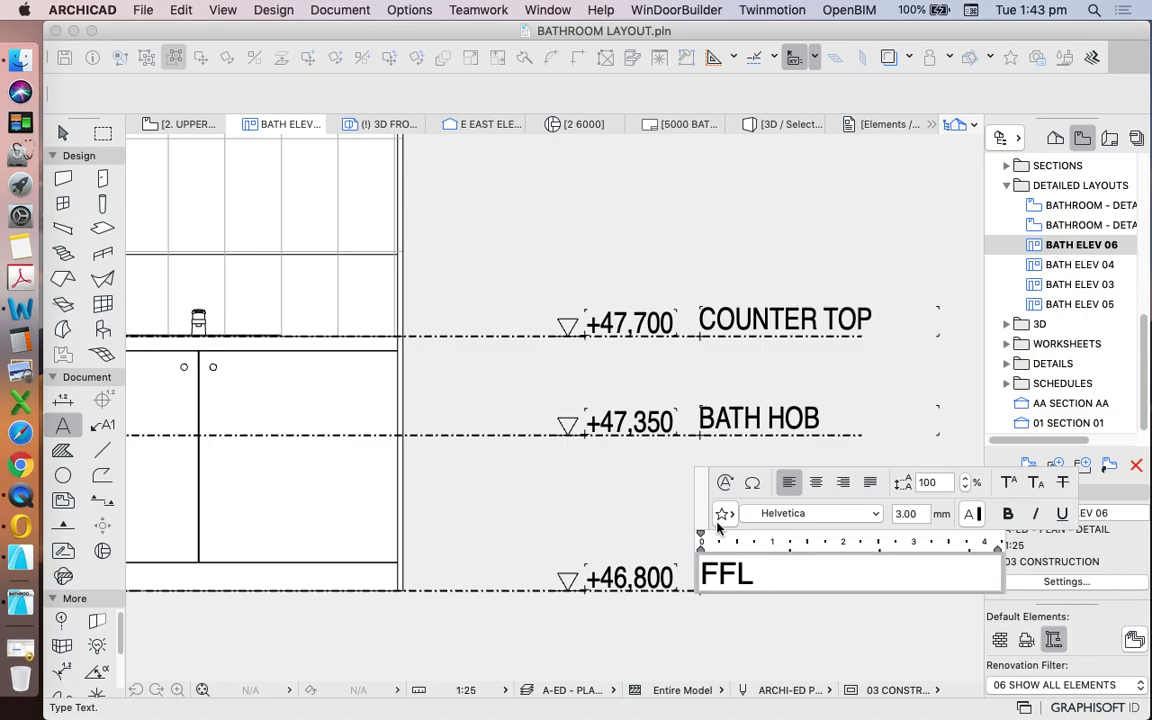
text(THREASHOLD)
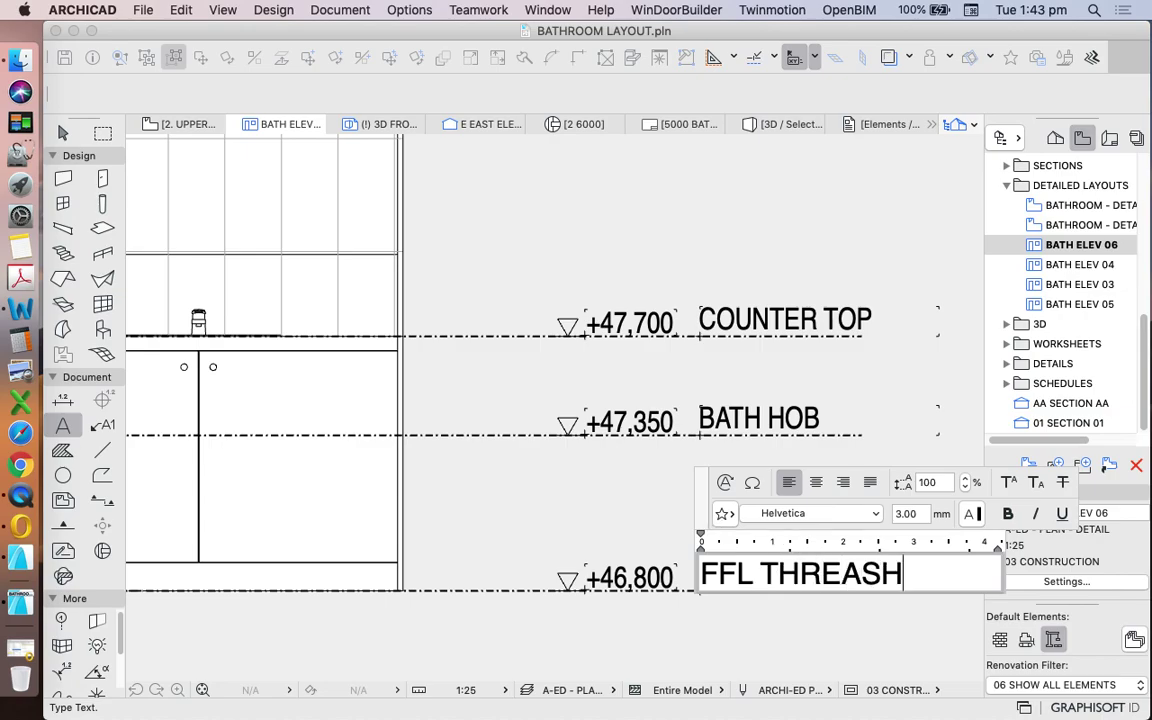
click(684, 668)
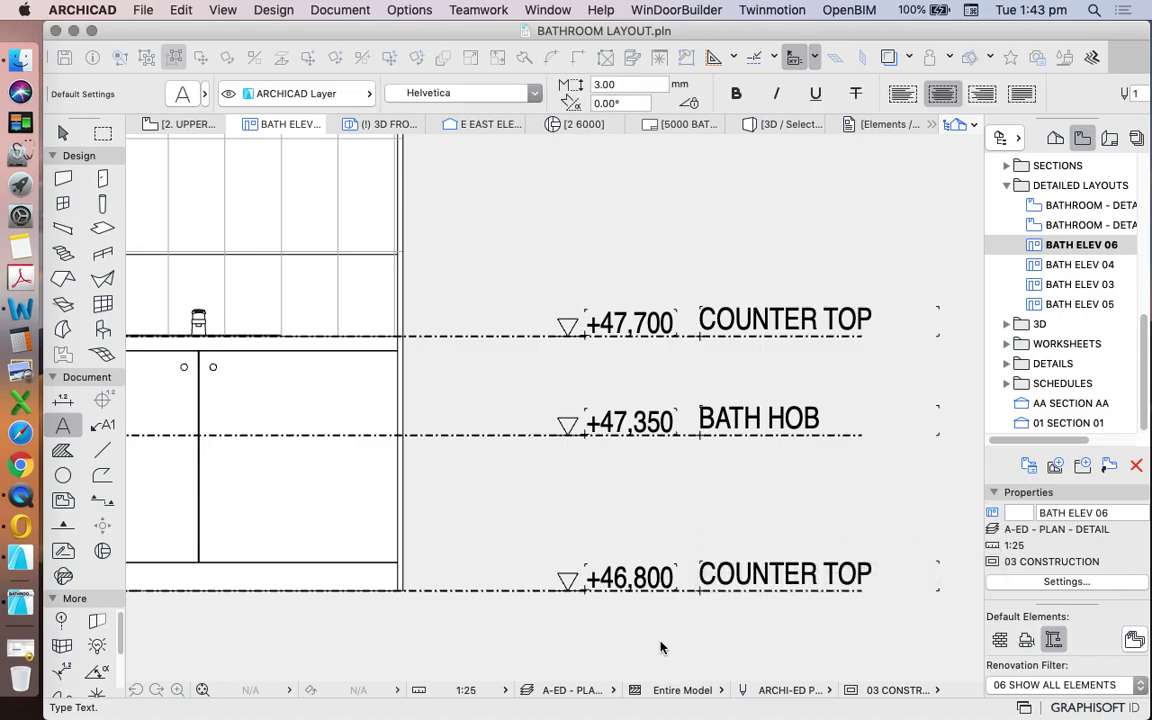
Step: Change the label beside the +49,200 level at the top of the wall to FCL
scroll(656, 655, down, 5)
click(733, 475)
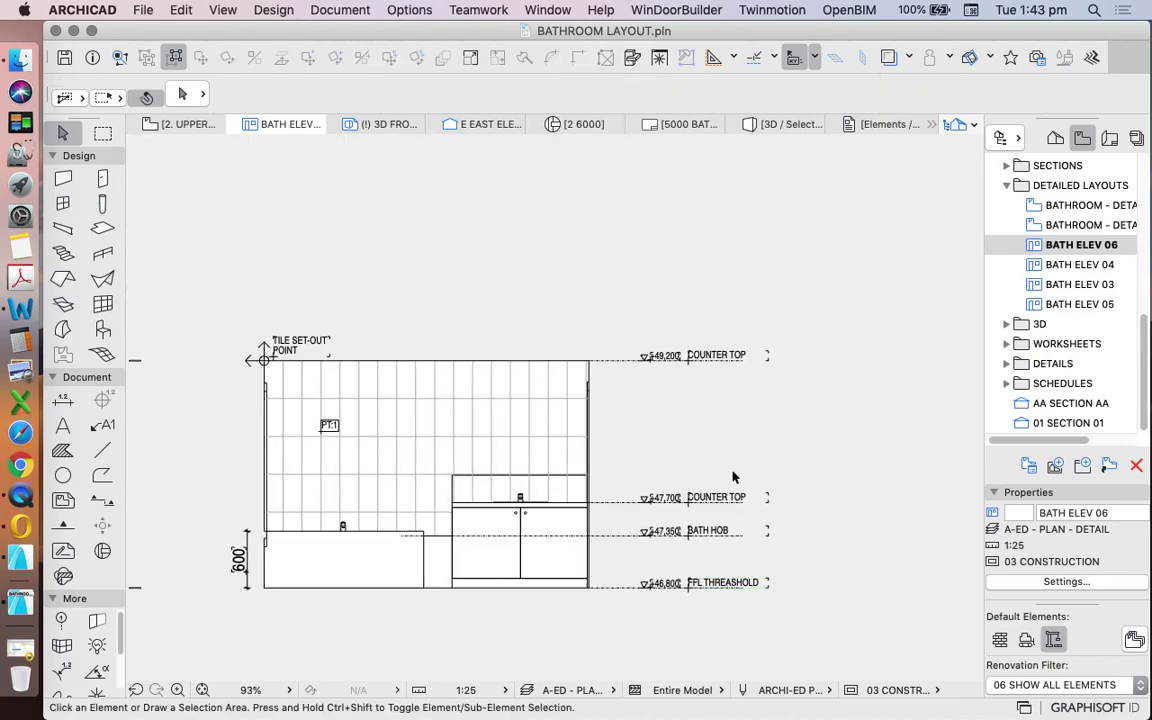
scroll(731, 384, up, 5)
drag(730, 304, 792, 320)
key(Escape)
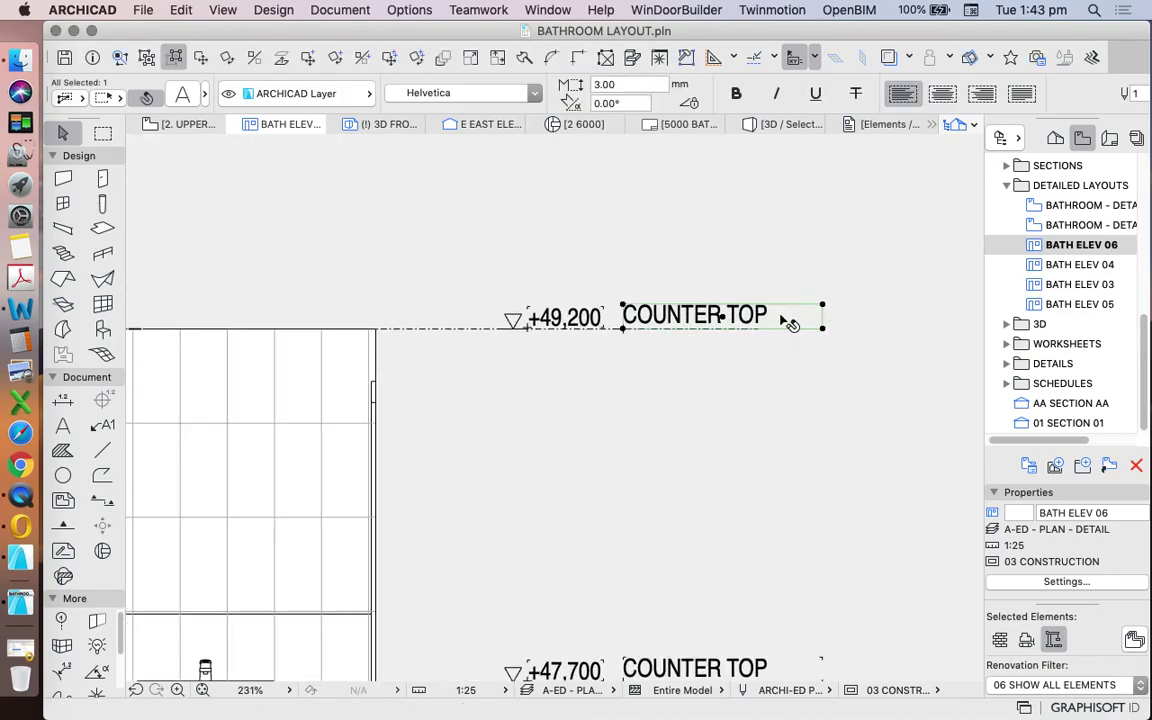
double_click(818, 318)
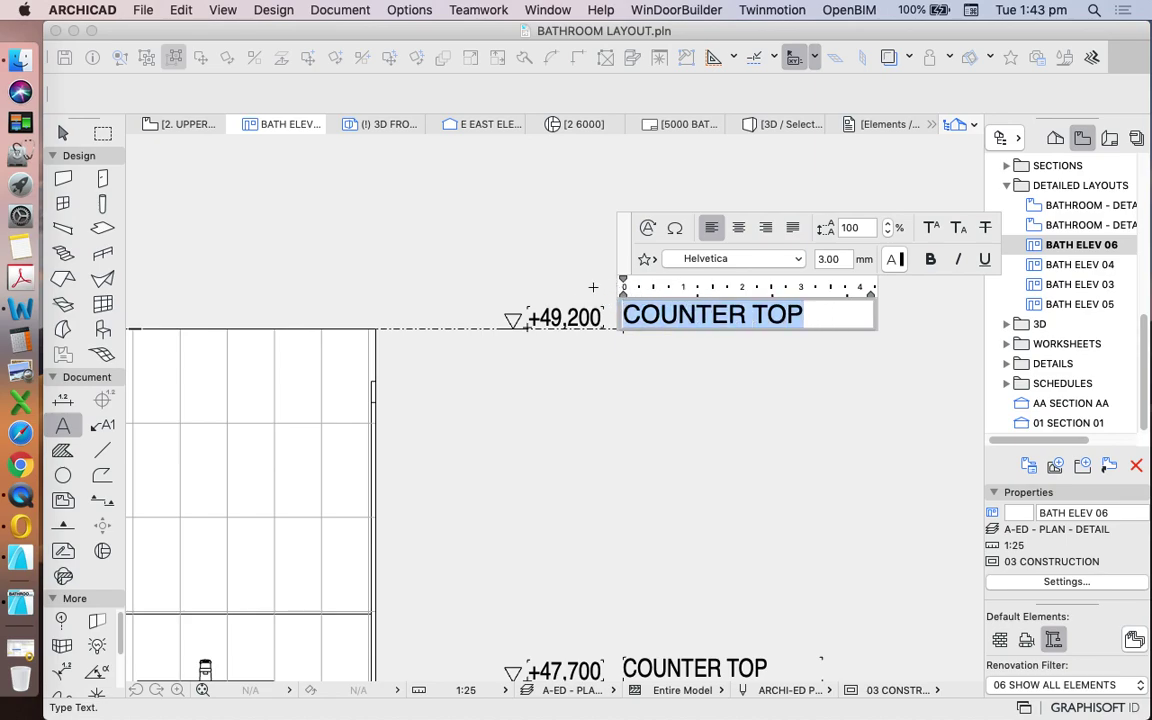
text(F)
key(BackSpace)
key(BackSpace)
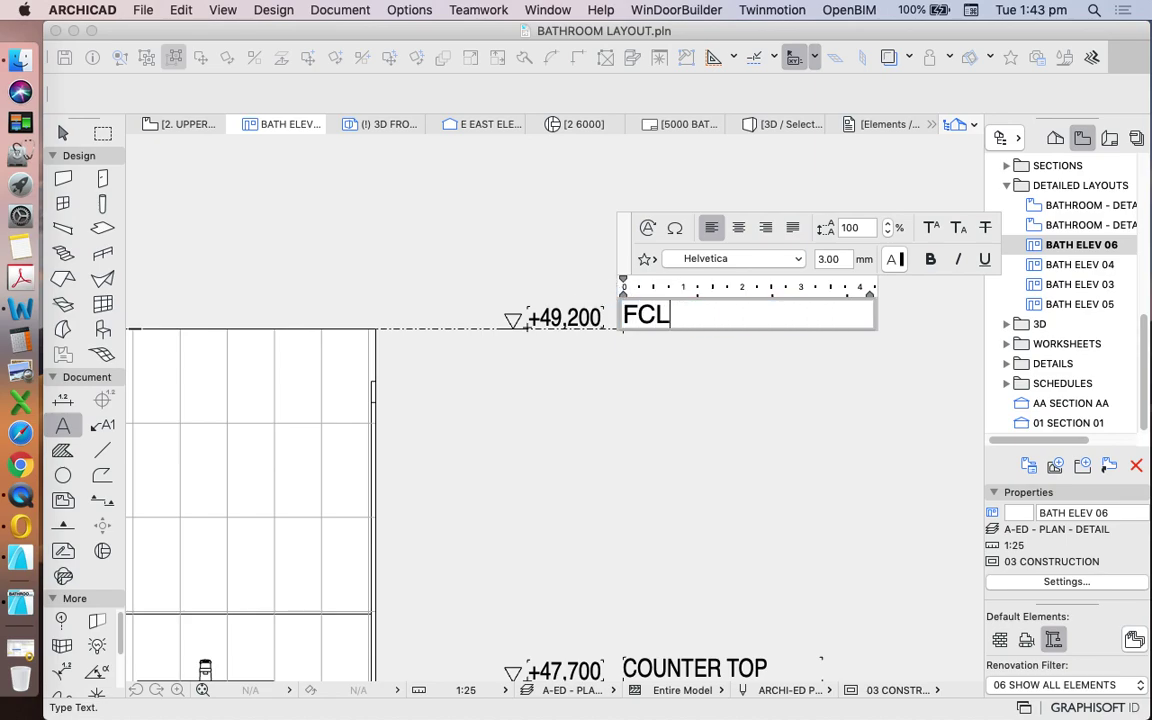
click(594, 432)
scroll(751, 266, down, 4)
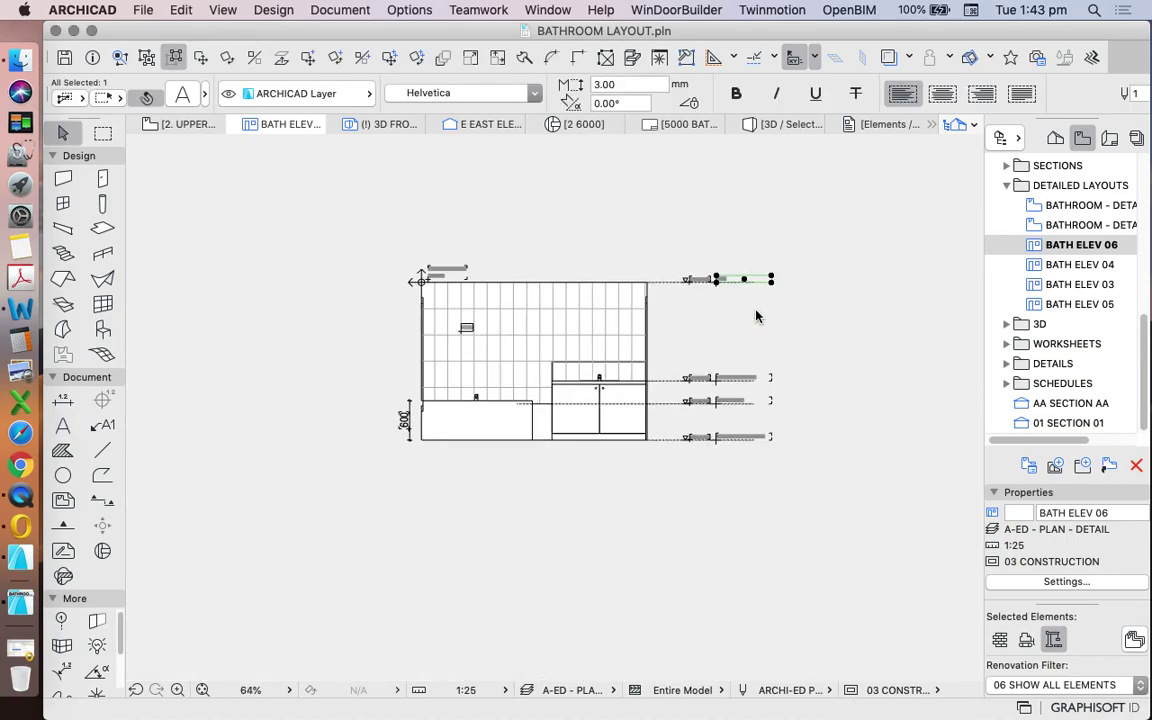
Step: Stretch the splashback slab above the vanity upward to the FCL level line, making it 1500 mm high
key(Escape)
scroll(753, 320, up, 5)
click(504, 360)
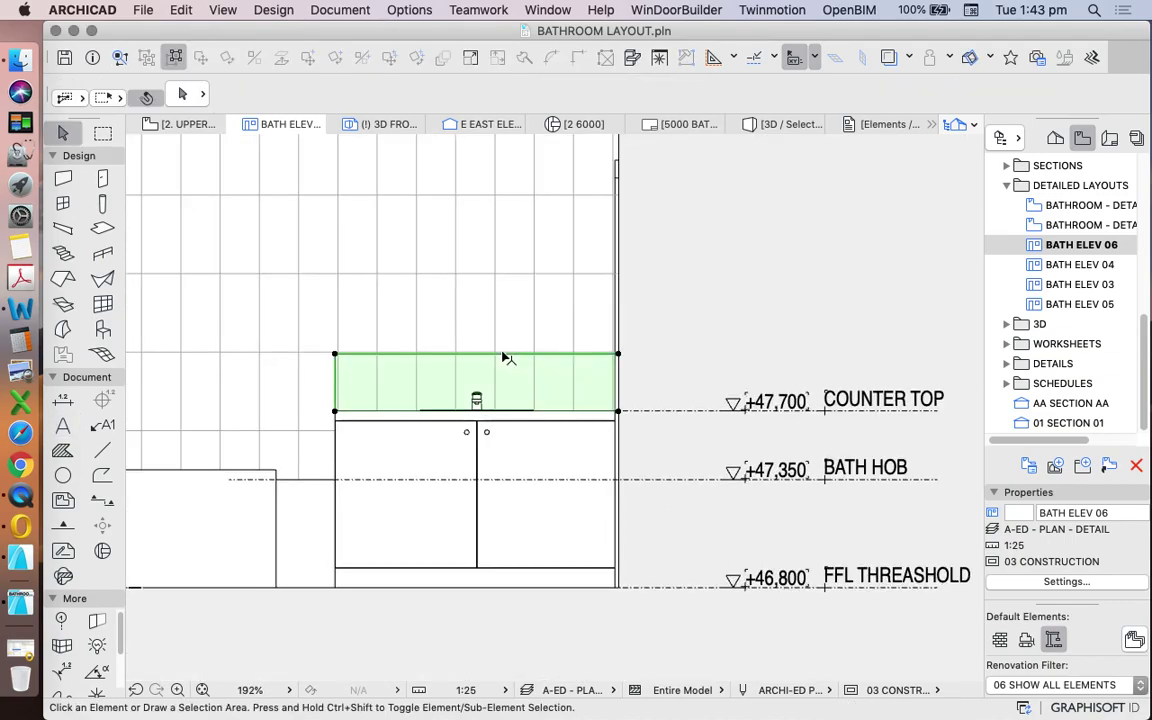
click(449, 354)
key(Escape)
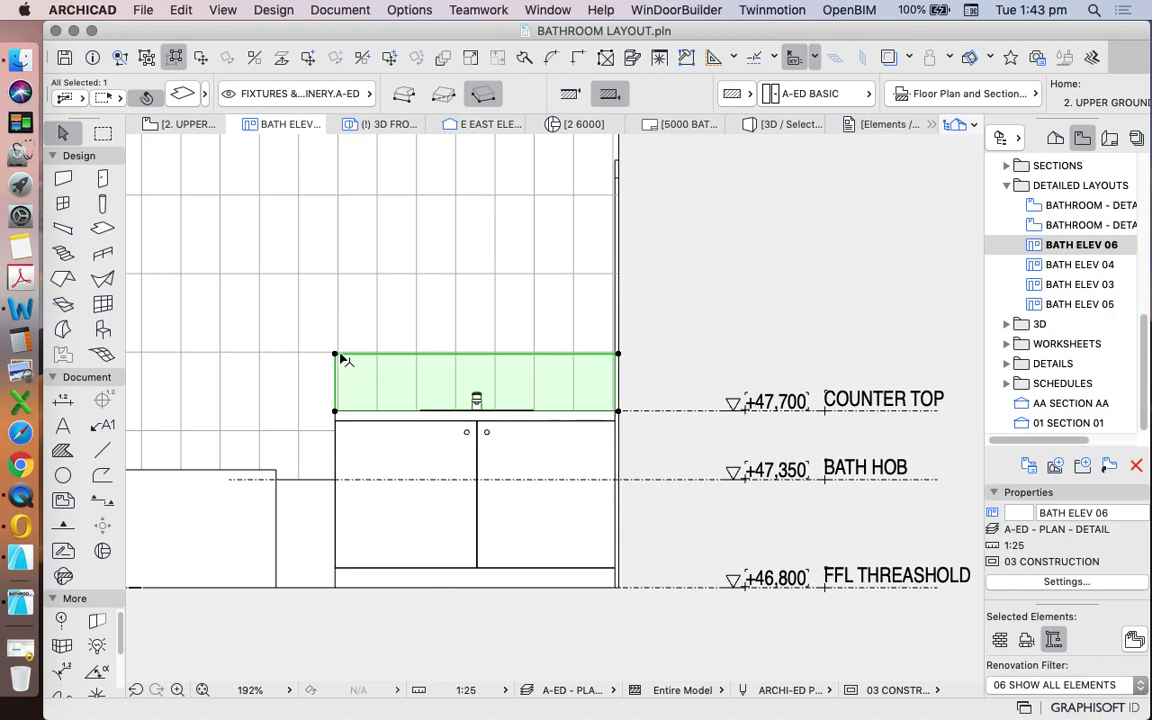
click(336, 354)
click(468, 514)
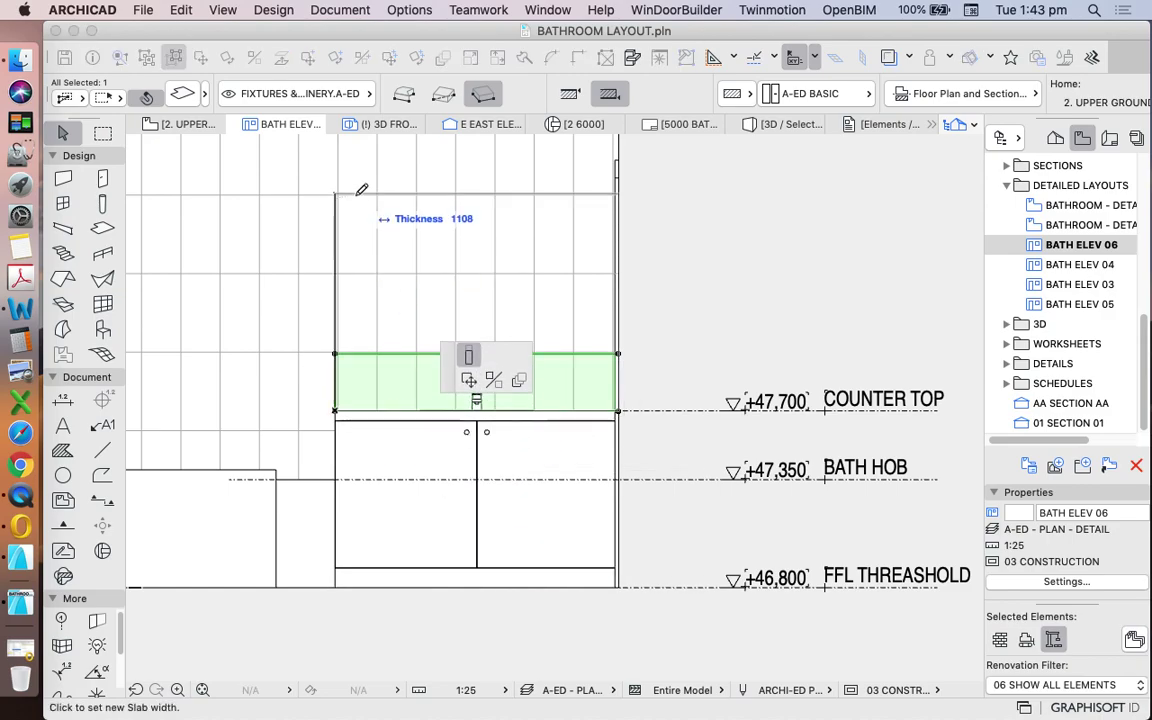
scroll(355, 185, down, 4)
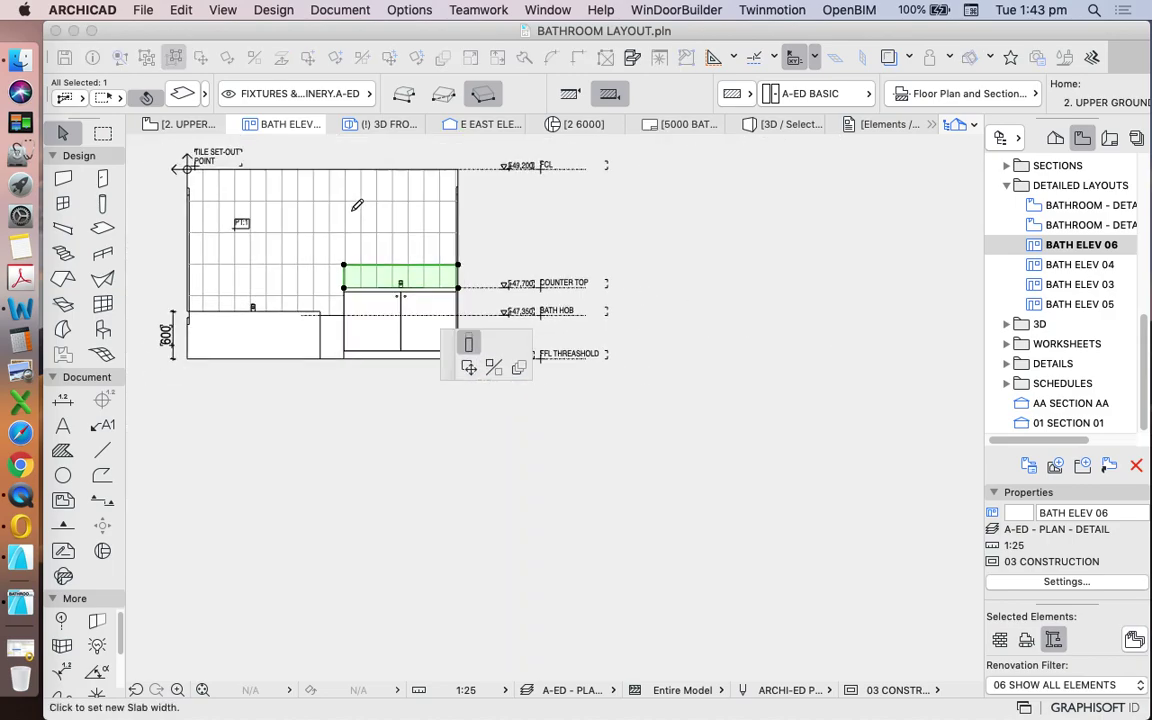
scroll(357, 192, up, 3)
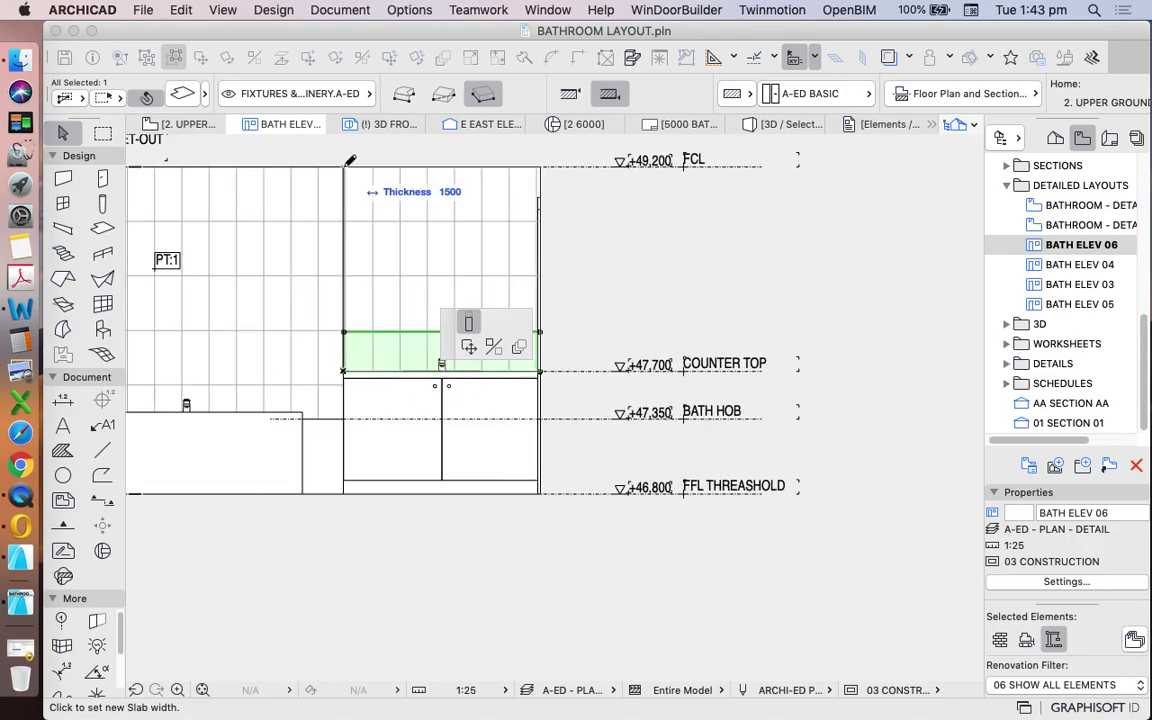
click(345, 170)
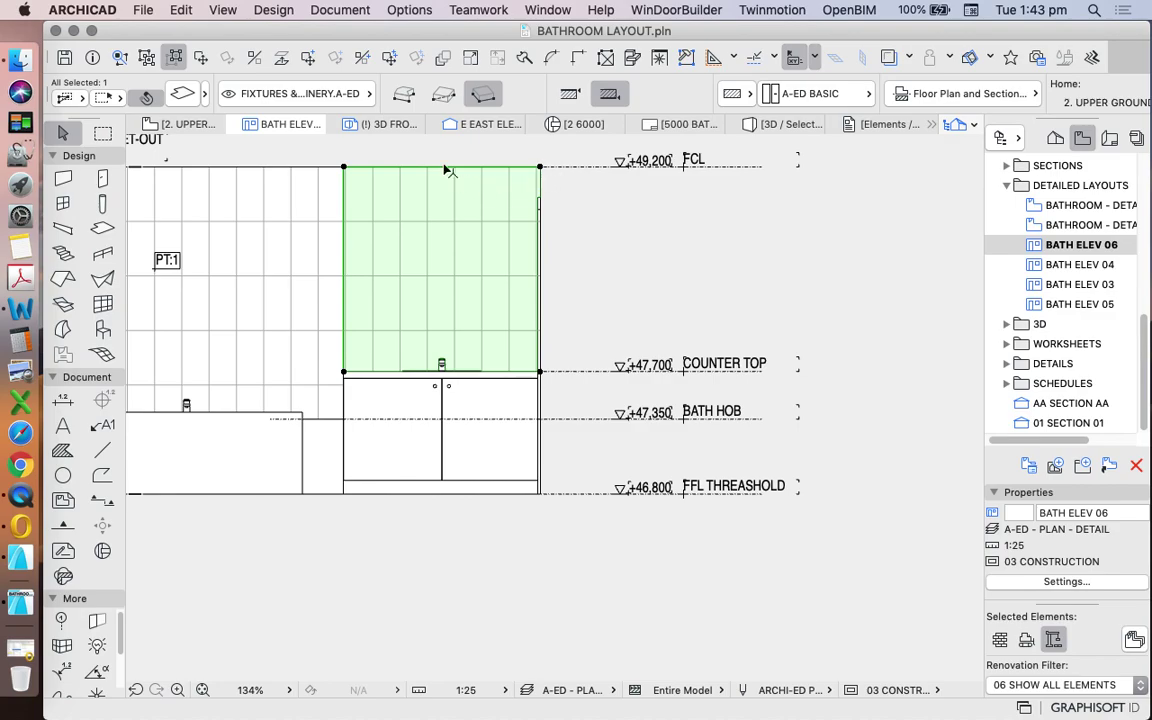
Step: Offset the tile fill's right edge back to the left edge of the slab, clearing the tiles above the vanity
scroll(600, 236, down, 4)
scroll(468, 236, up, 5)
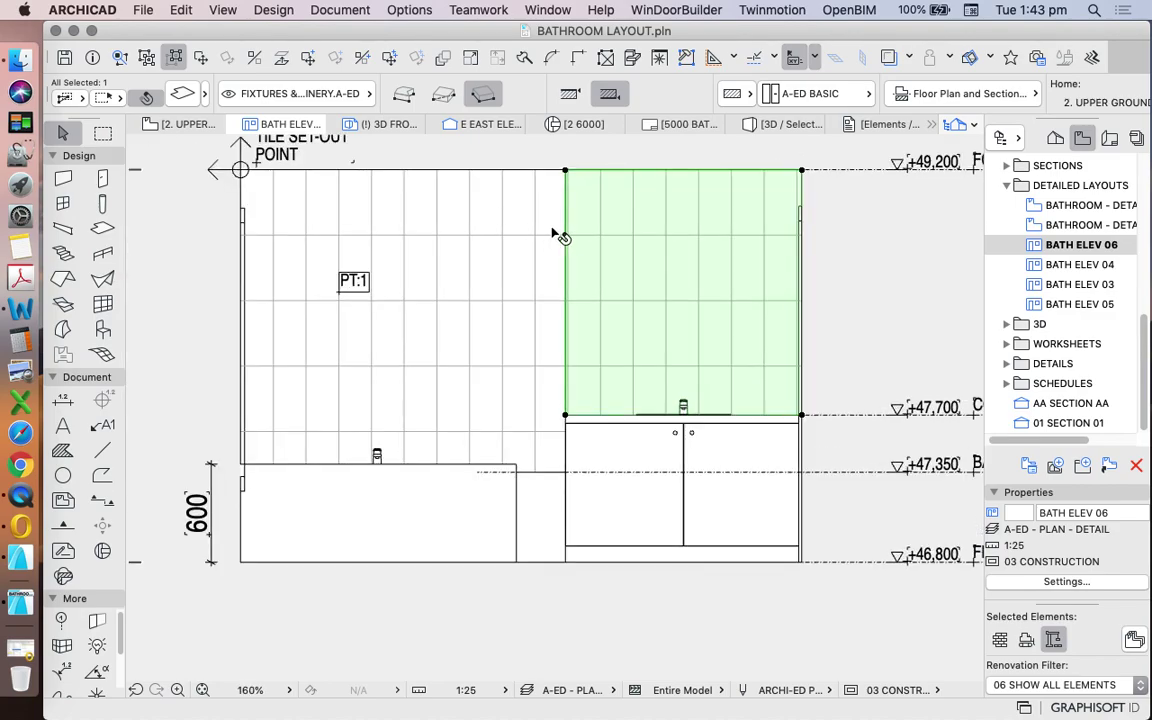
click(535, 240)
click(506, 240)
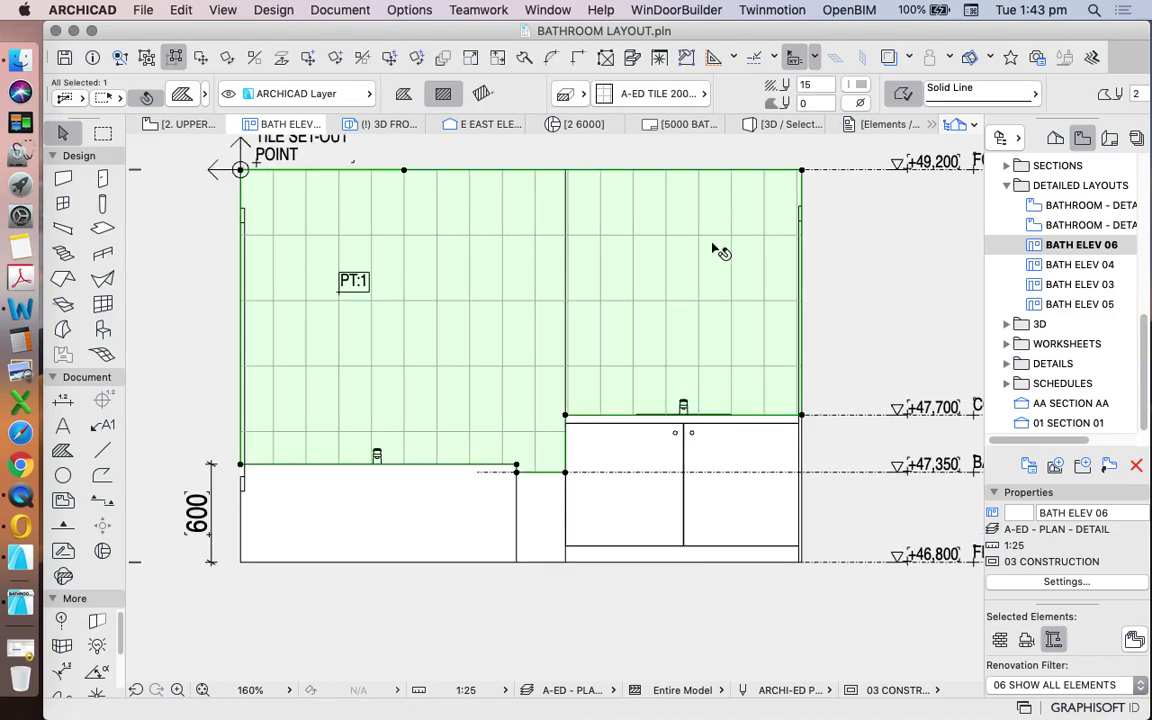
click(805, 230)
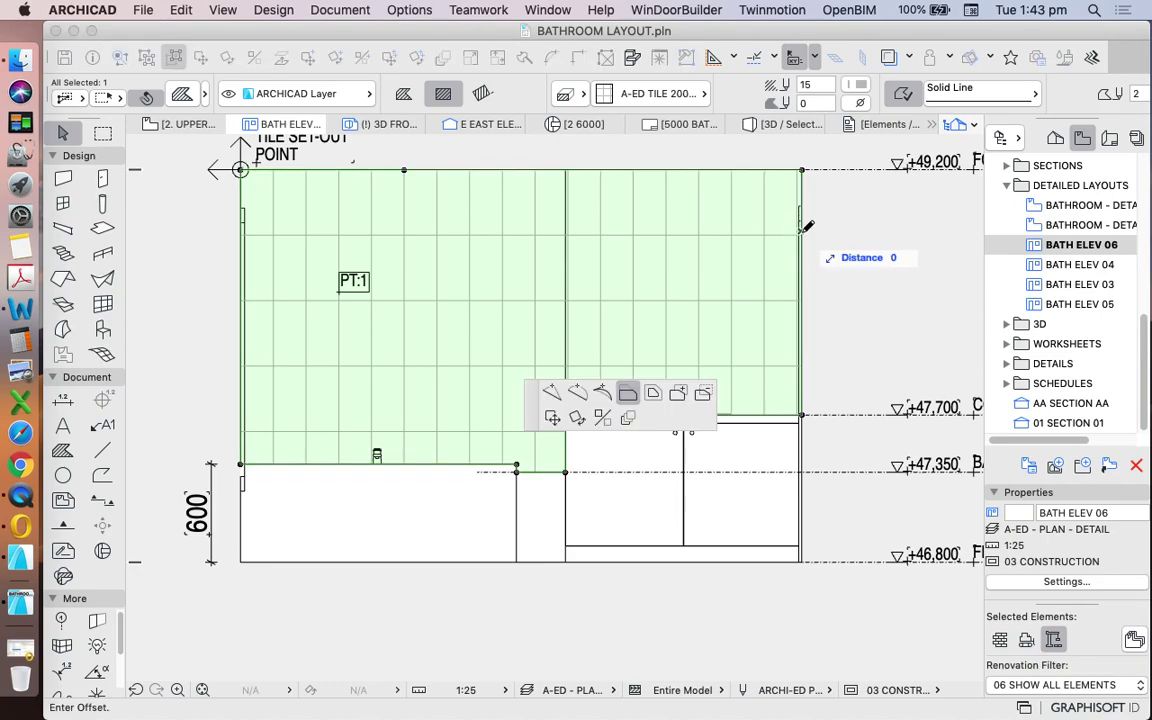
click(567, 171)
click(676, 206)
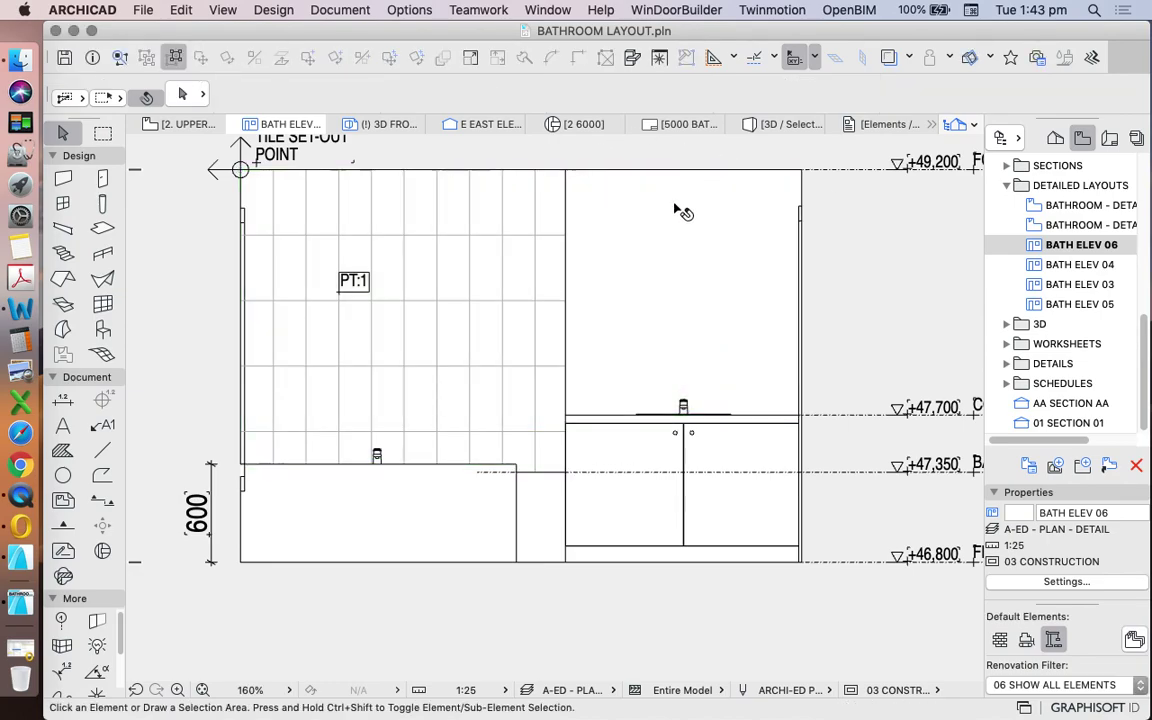
Step: Draw a diagonal line across the panel above the vanity, from its lower-left corner to its upper-right corner
scroll(485, 251, down, 2)
scroll(563, 267, up, 3)
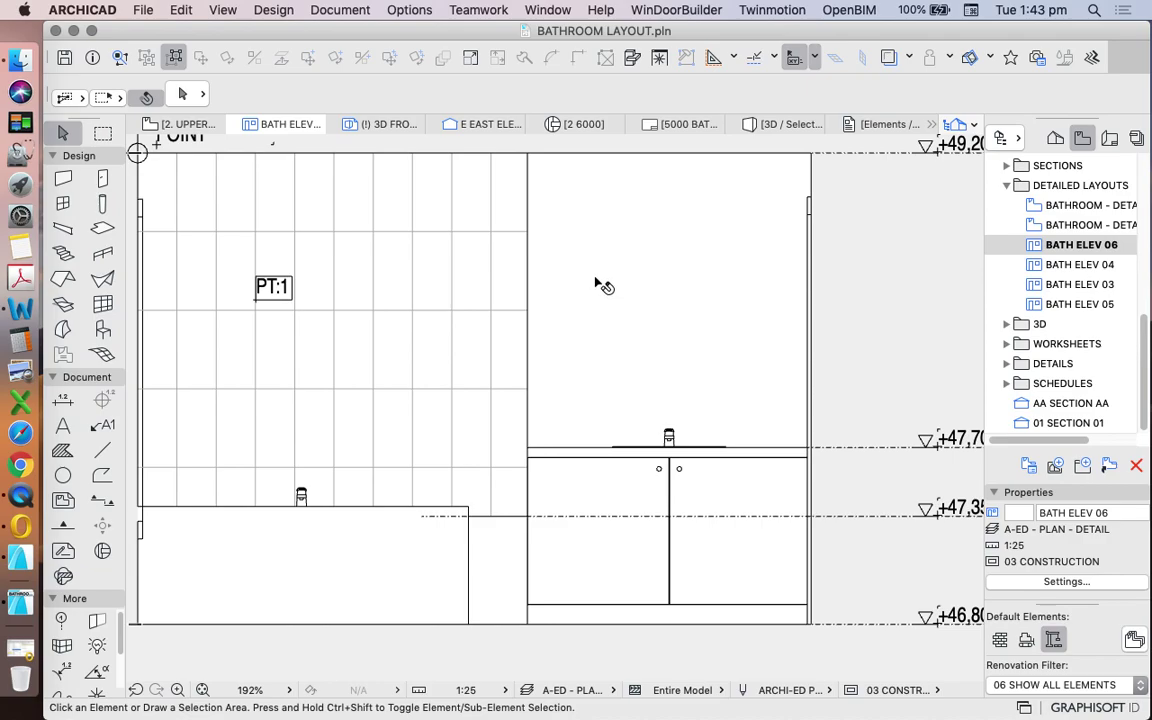
scroll(612, 278, down, 3)
scroll(721, 273, up, 4)
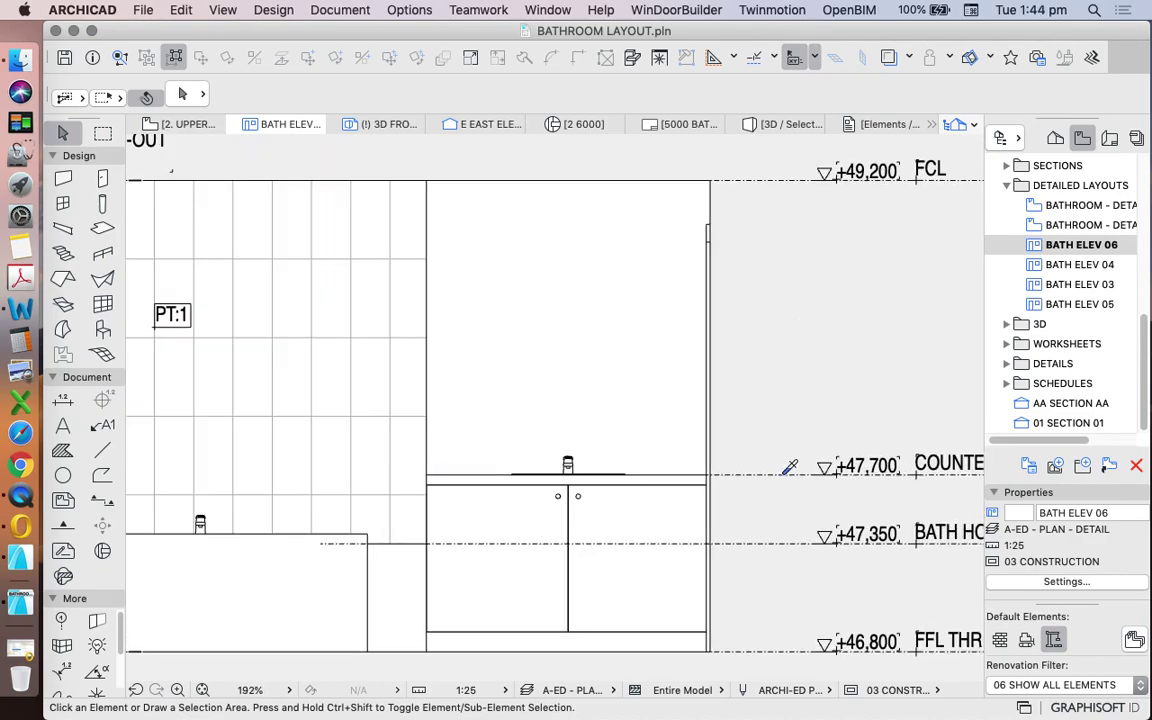
click(102, 450)
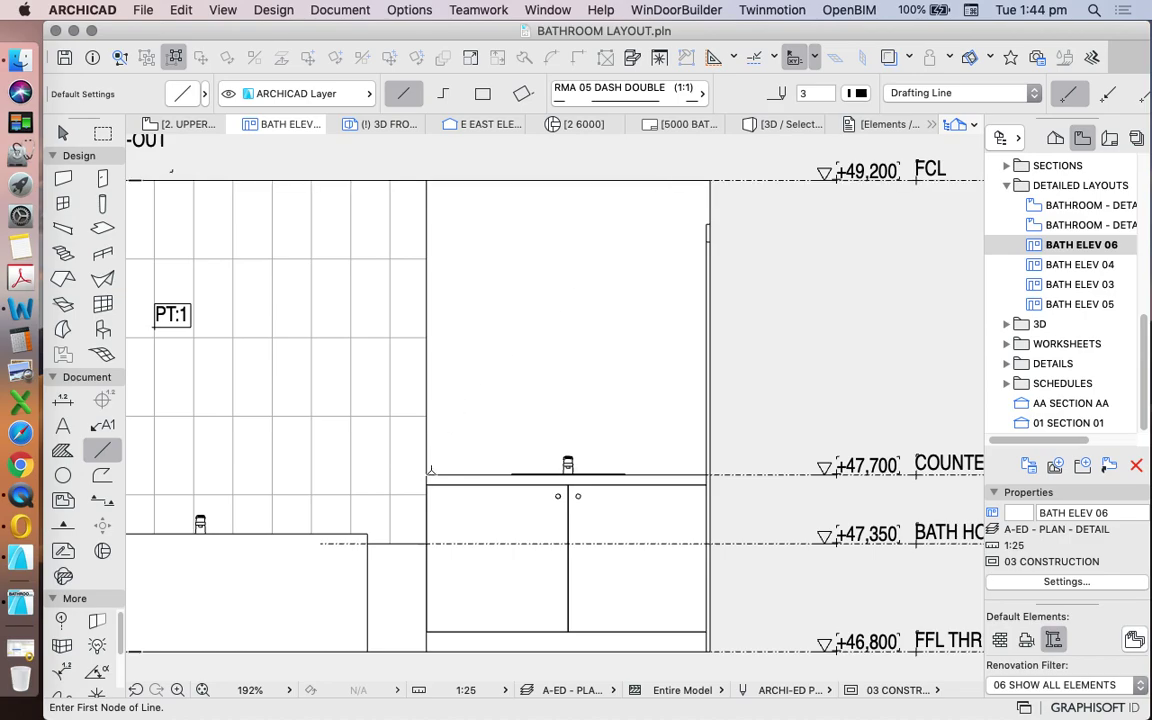
click(430, 472)
click(708, 182)
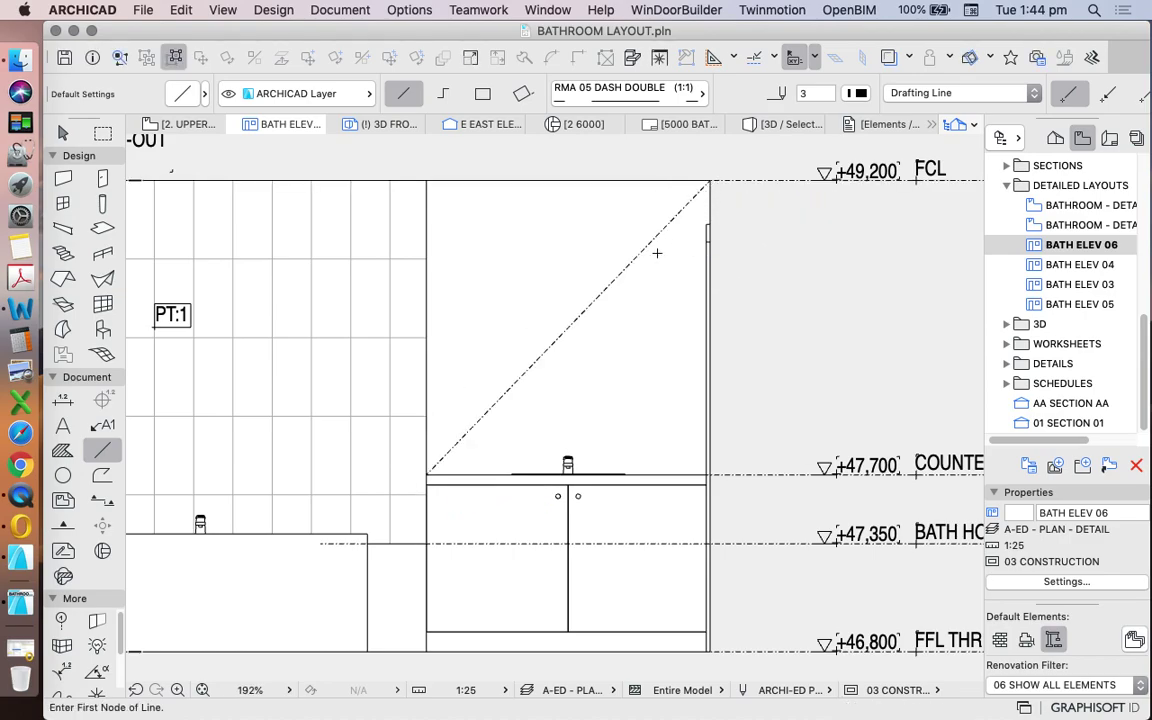
Step: Change the diagonal line's line type to RMD REINFORCING MESH
shift+click(656, 240)
click(590, 89)
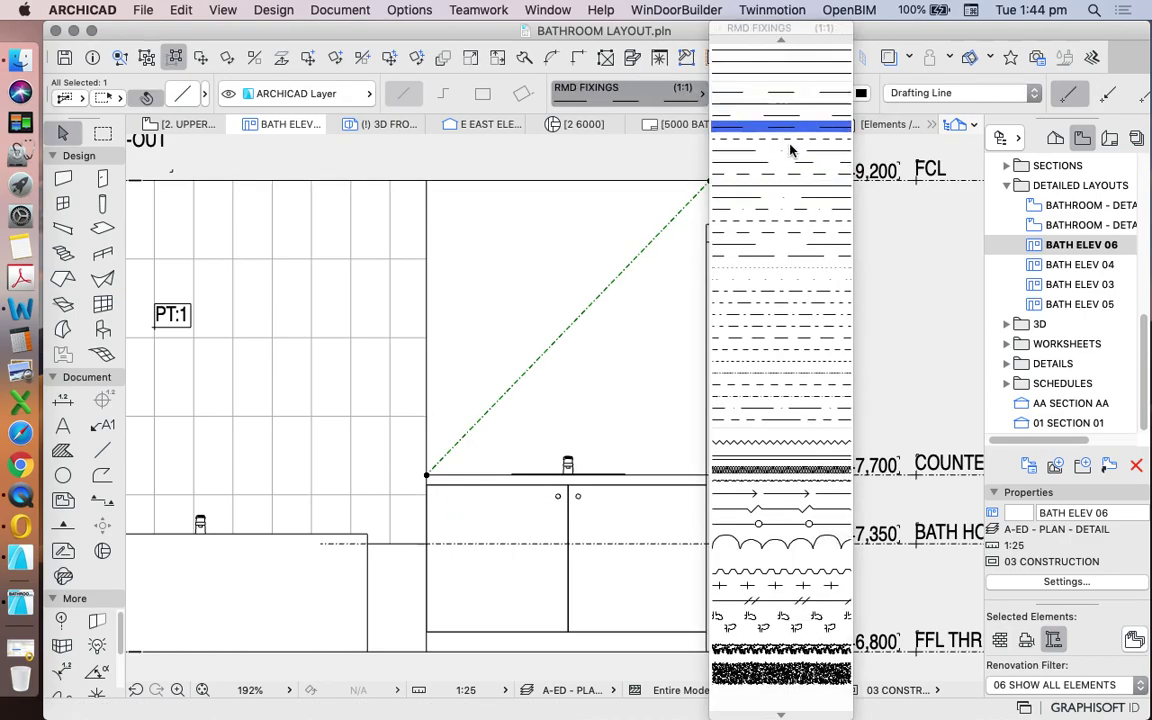
click(797, 210)
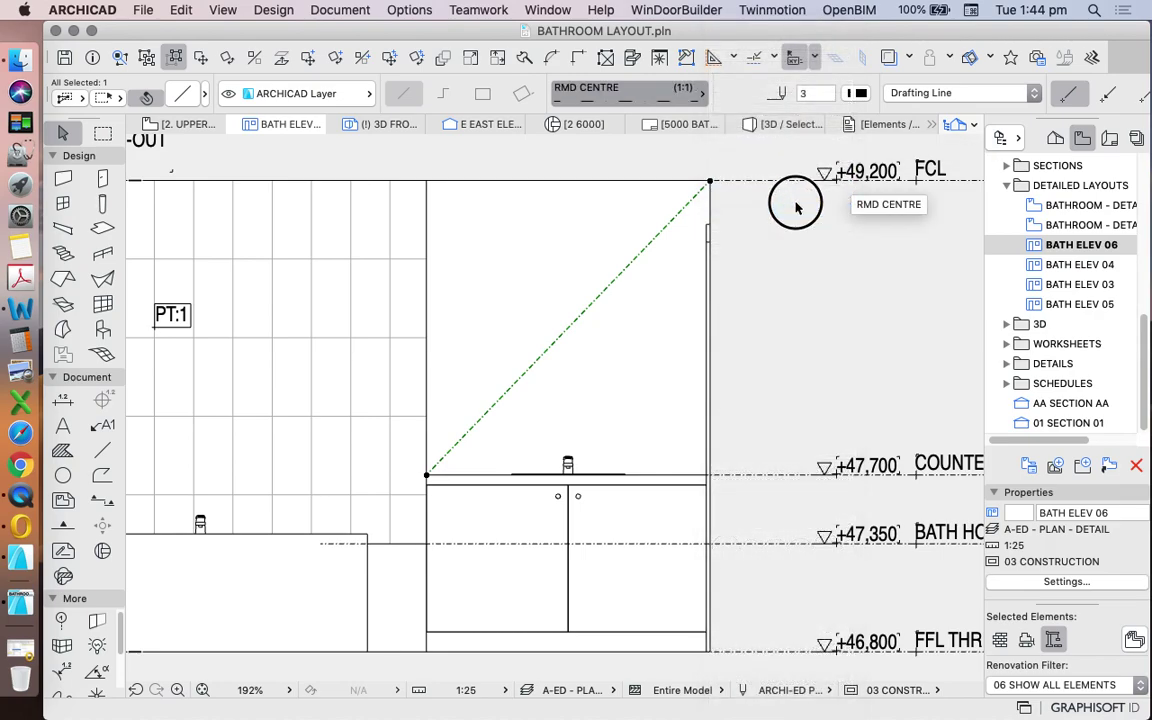
click(600, 90)
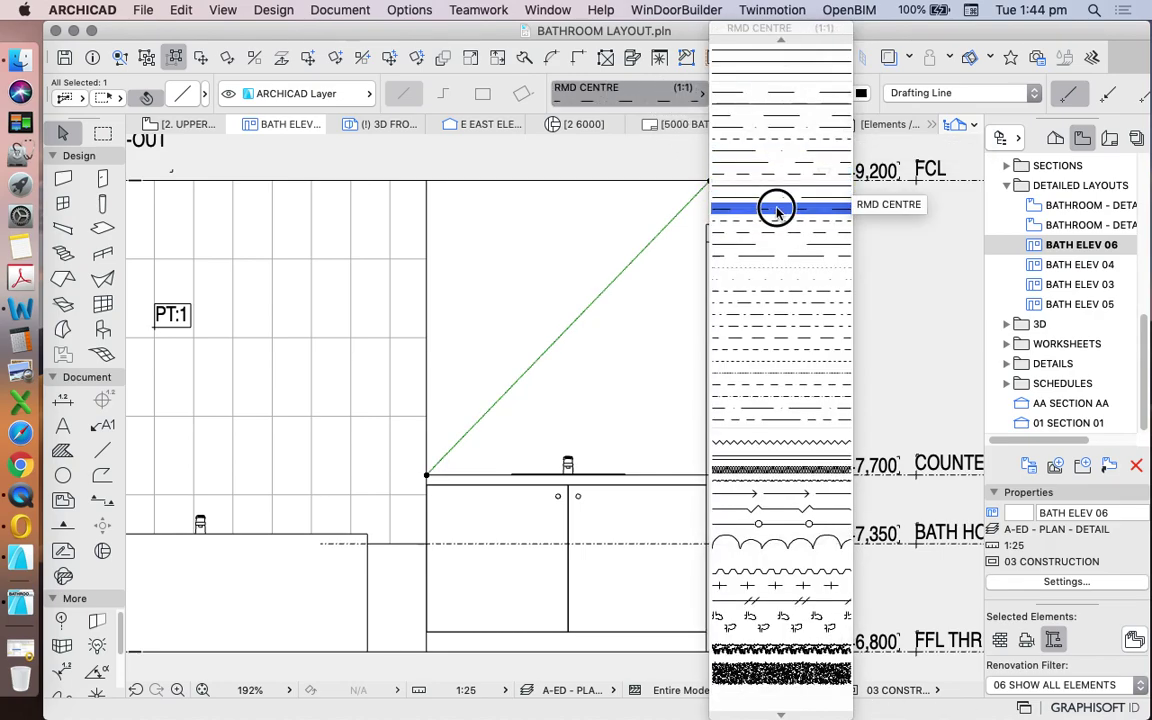
click(776, 208)
click(640, 92)
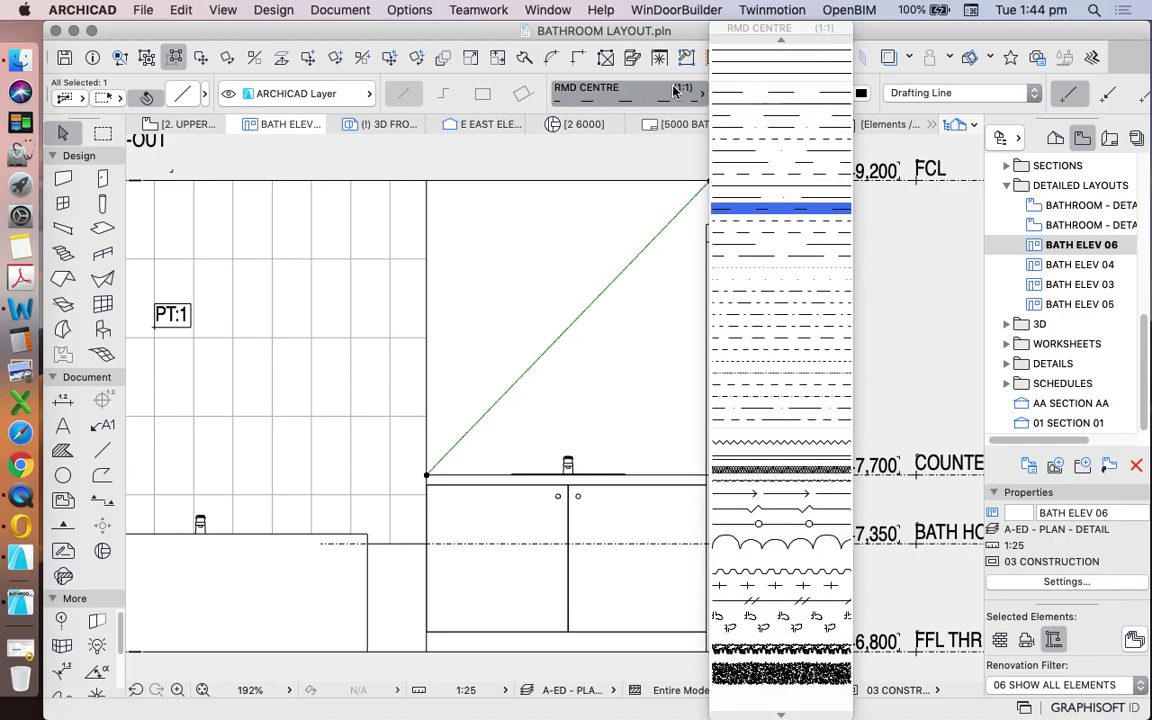
click(799, 150)
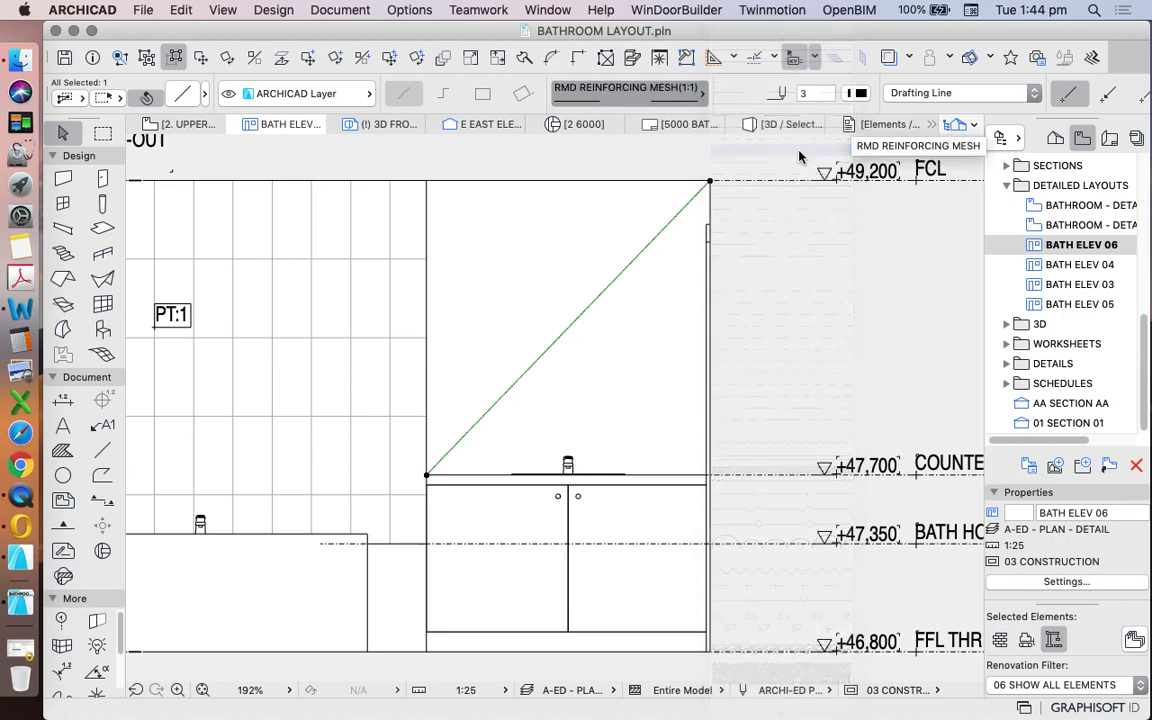
key(Escape)
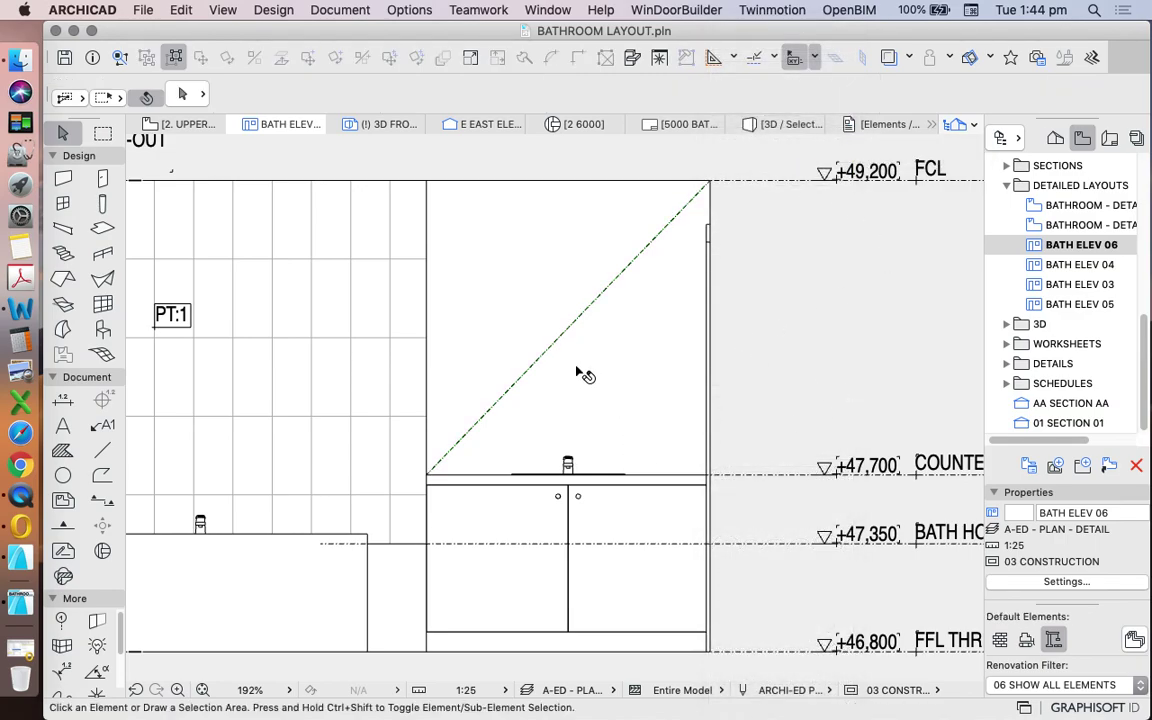
Step: Copy the PT:1 finish tag from the tiled wall onto the panel above the vanity, below the diagonal line
scroll(576, 366, down, 3)
scroll(678, 360, up, 3)
scroll(714, 362, down, 5)
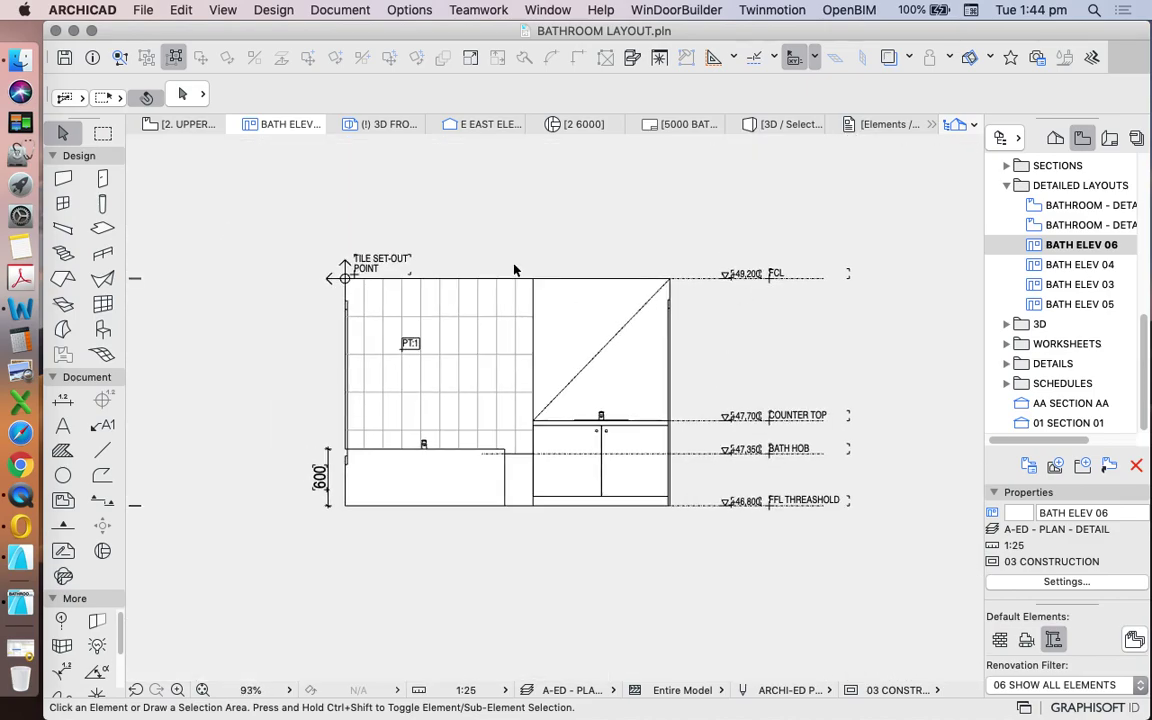
click(396, 265)
key(Escape)
click(410, 344)
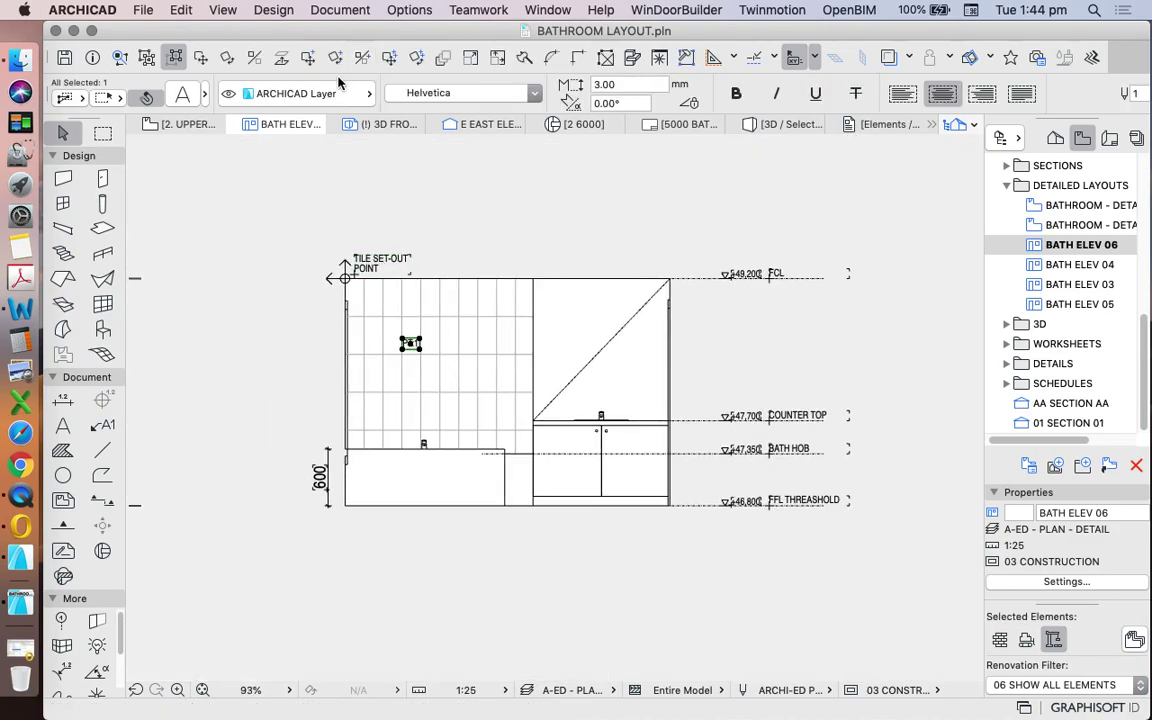
click(308, 57)
click(419, 349)
scroll(672, 358, up, 5)
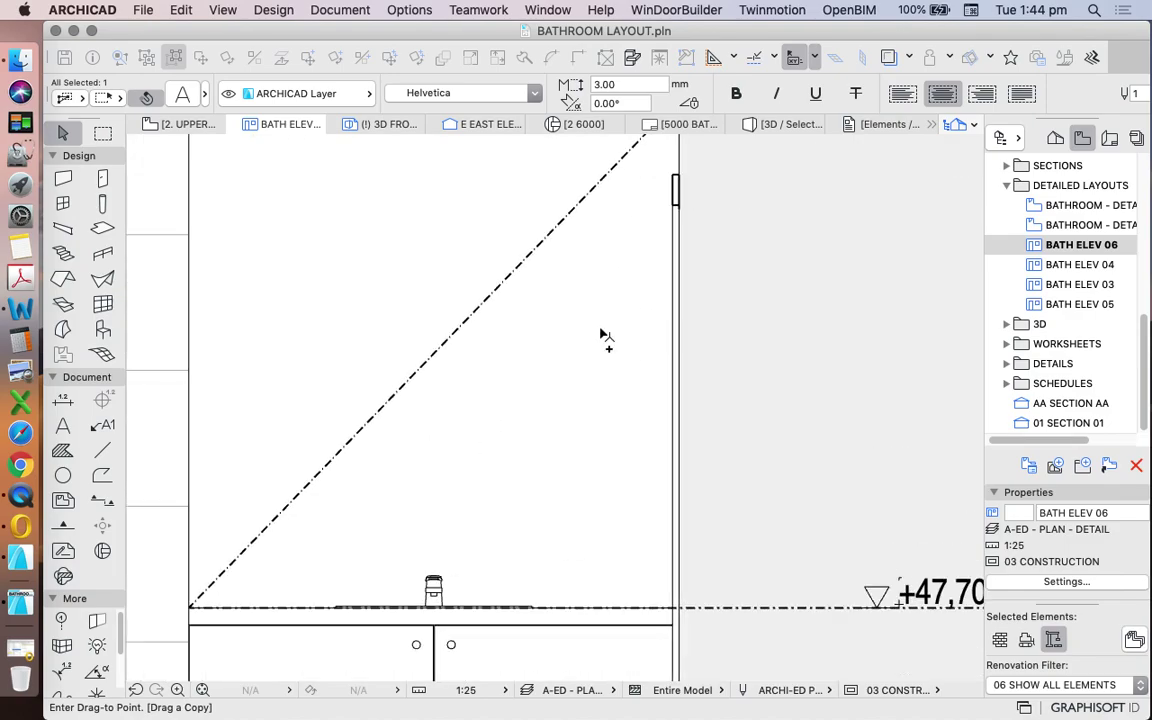
click(589, 322)
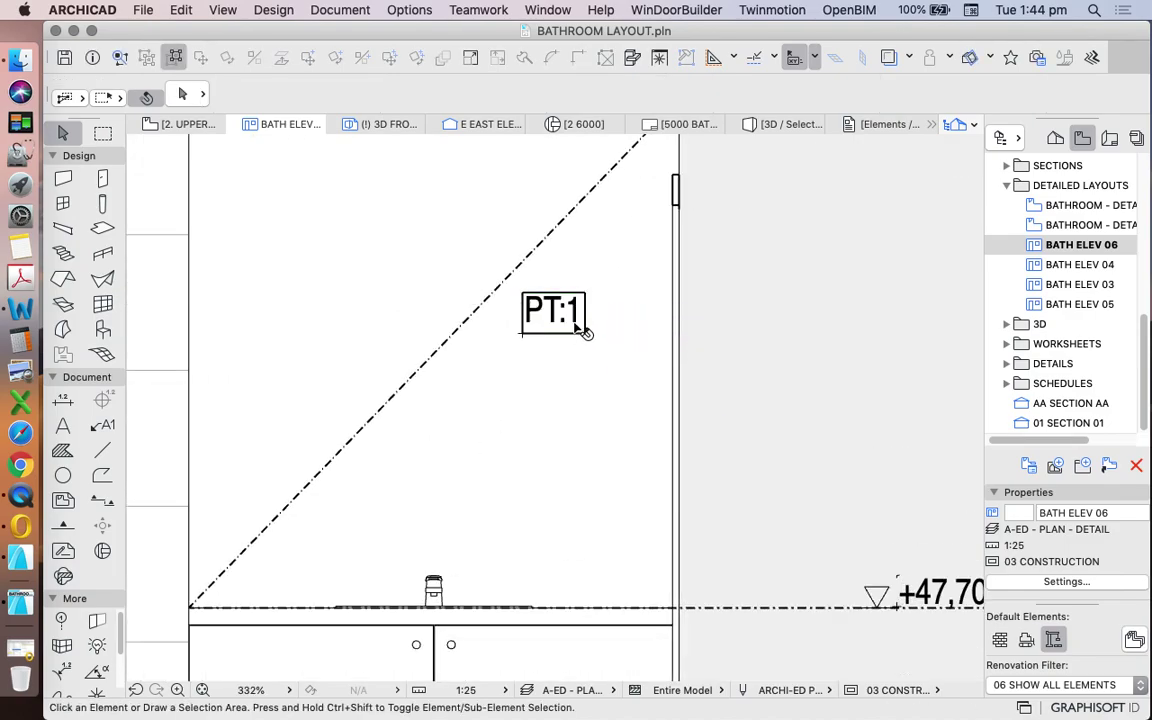
Step: Change the text of the copied finish tag above the vanity to MR
double_click(556, 310)
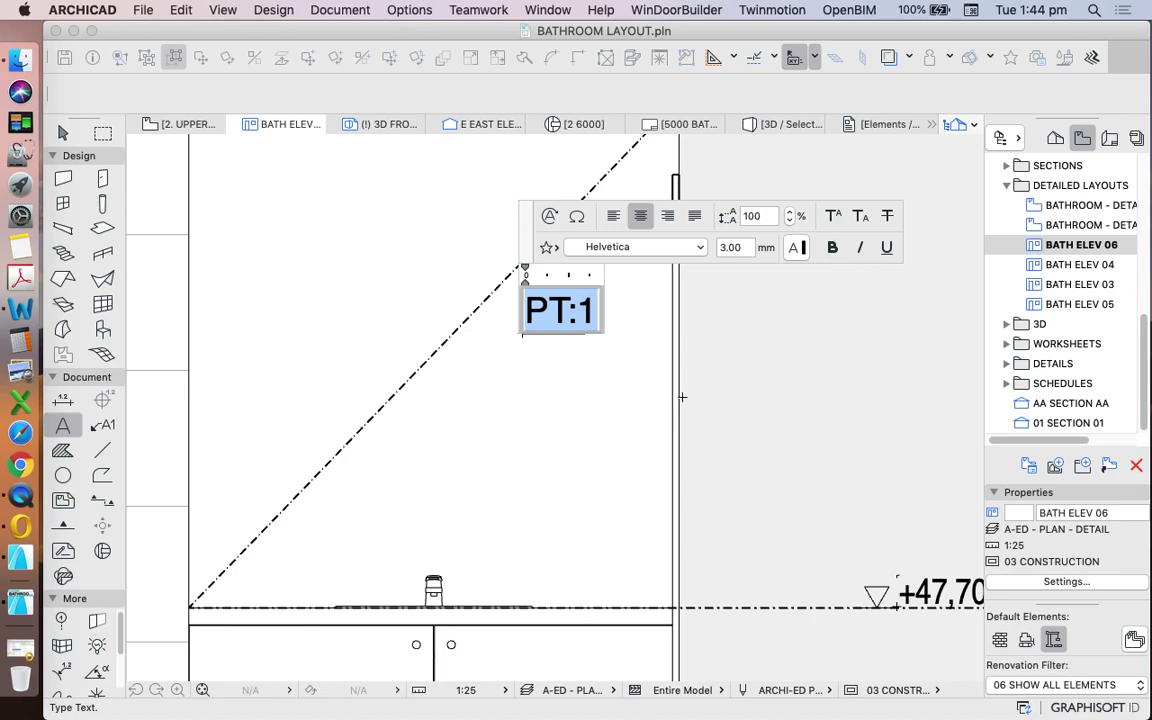
text(MR)
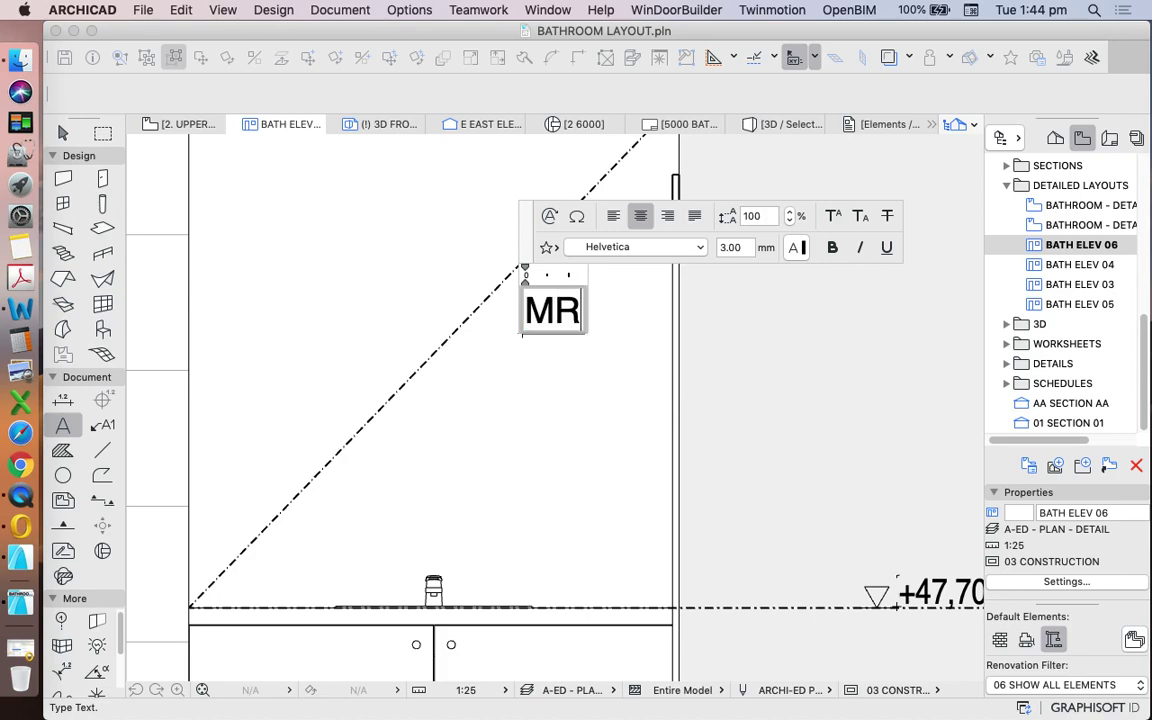
click(849, 440)
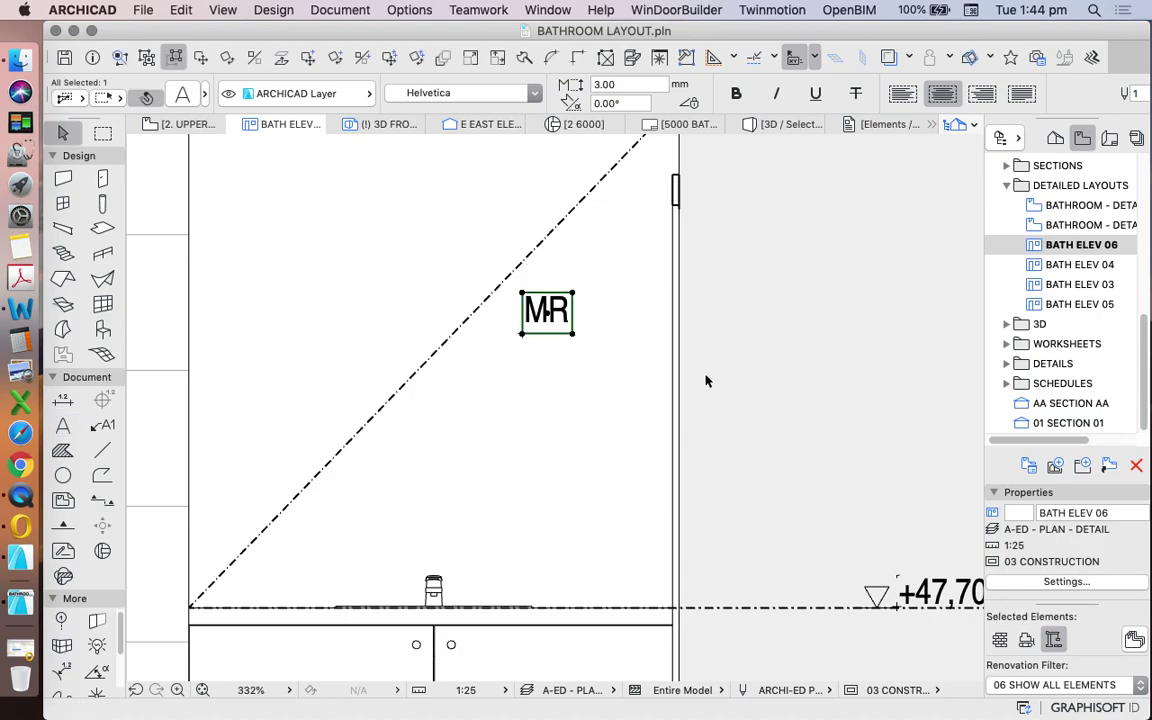
key(Escape)
scroll(685, 337, down, 6)
scroll(712, 360, up, 4)
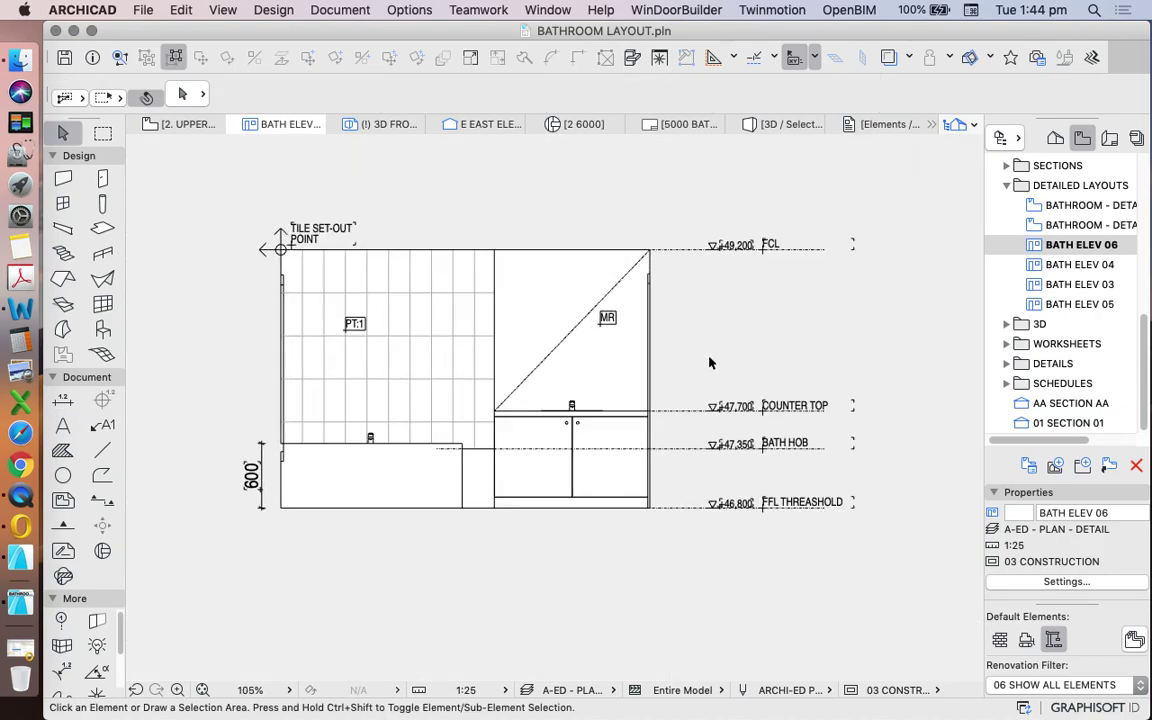
scroll(757, 348, down, 2)
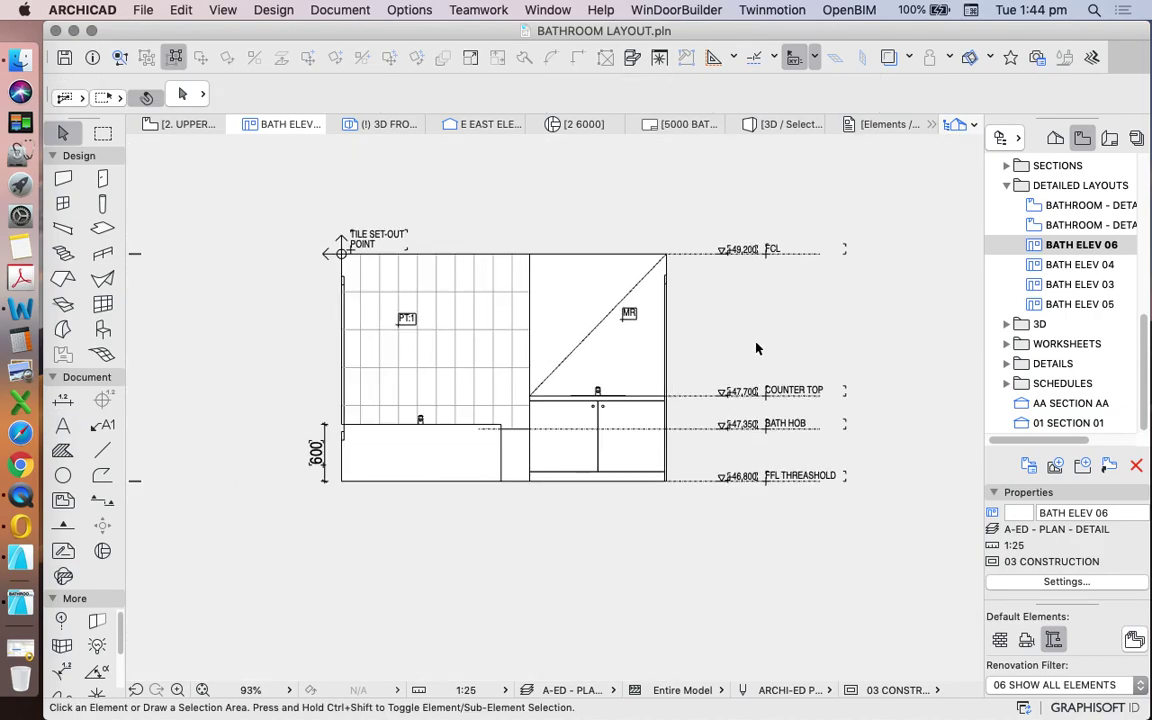